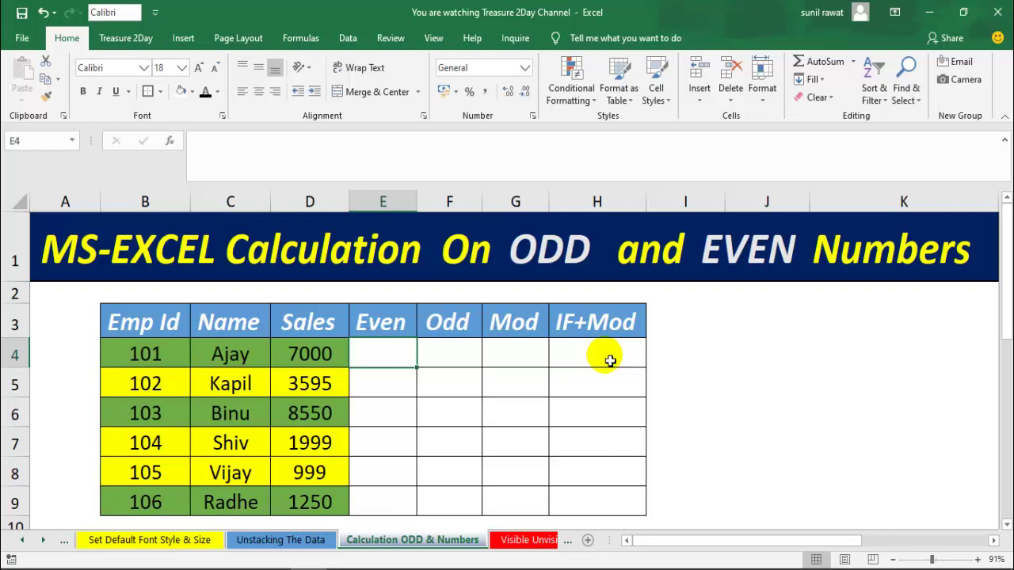
Look over the Even, Odd, Mod and IF+Mod headings and the marks table below
key(Up)
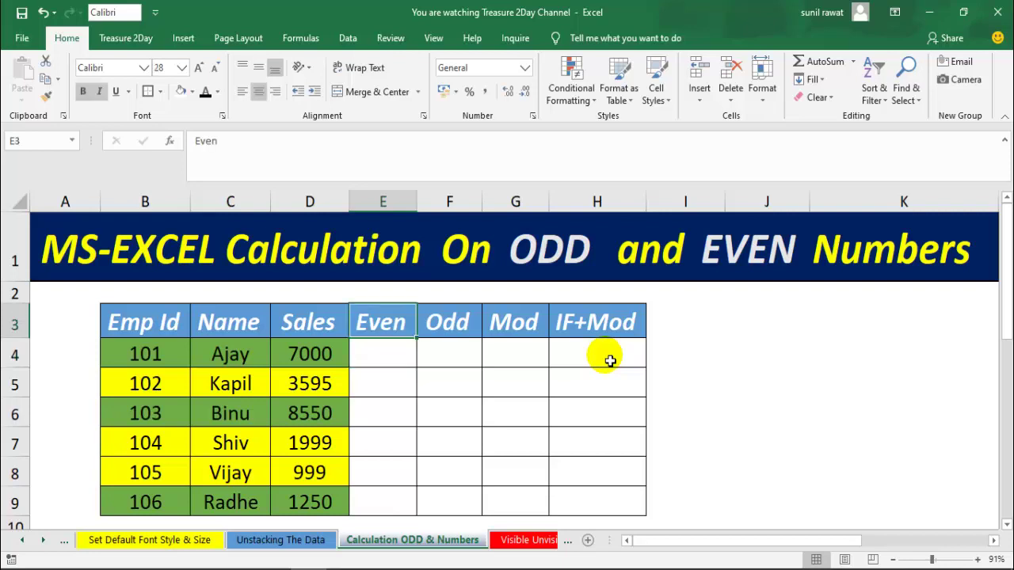
key(Right)
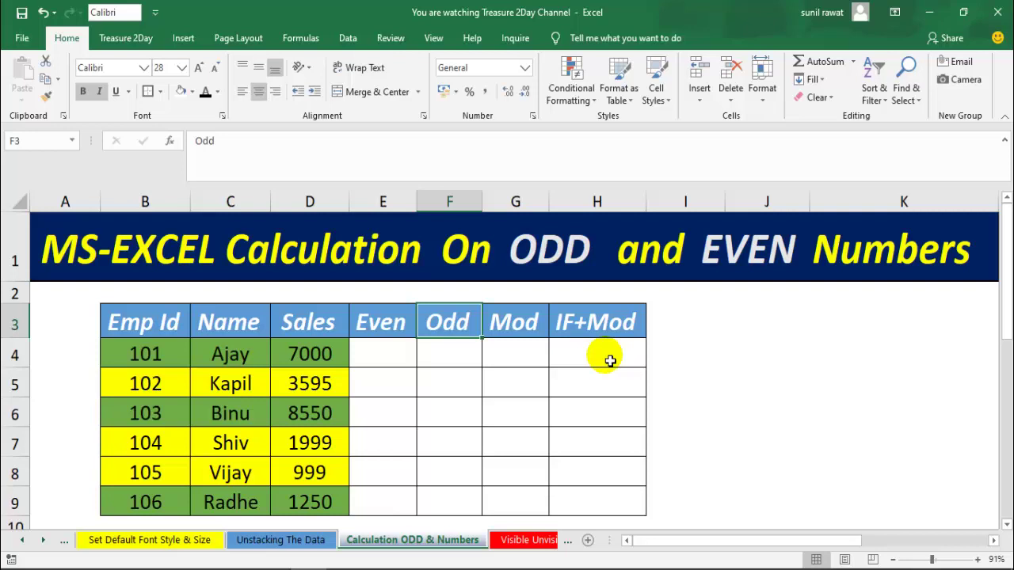
key(Right)
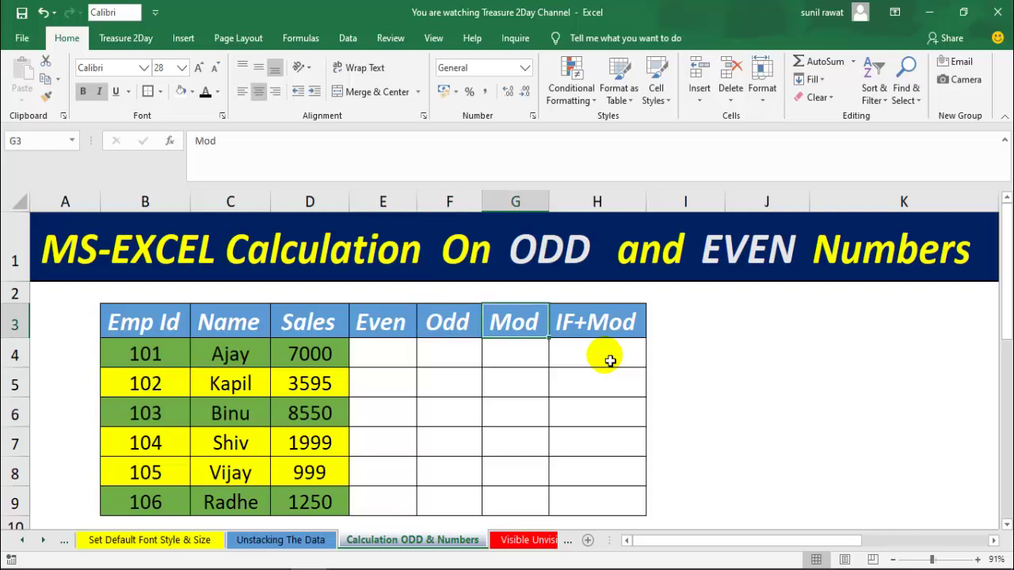
key(Right)
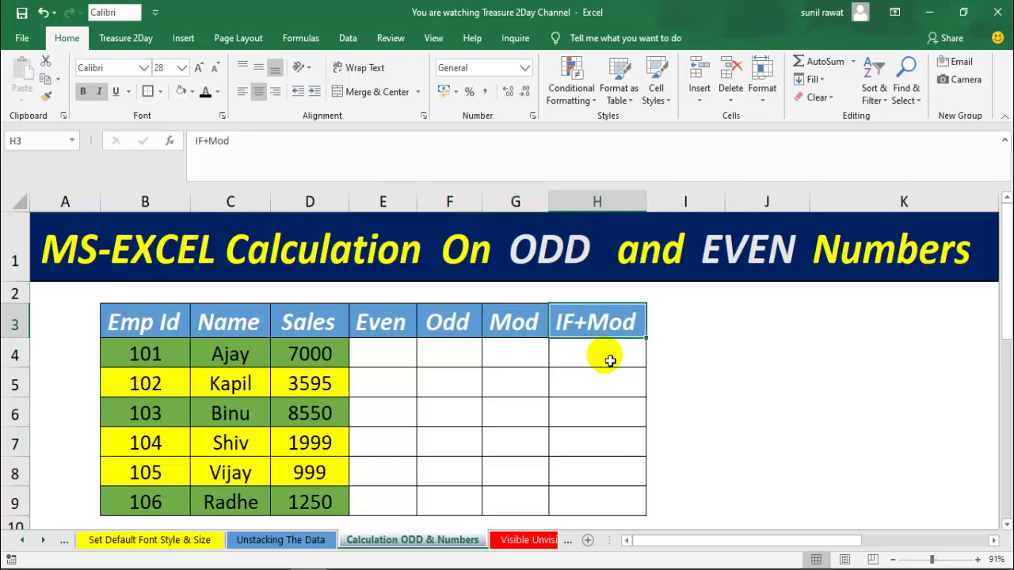
key(Down)
key(Left)
key(Down)
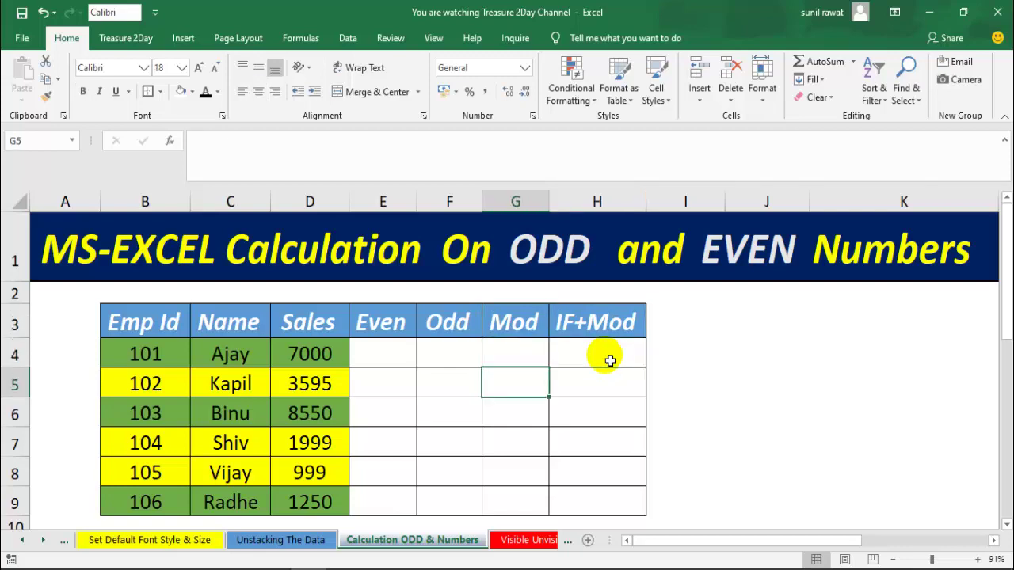
key(Down)
key(ctrl+Down)
key(Down)
key(Down)
key(Down)
key(Down)
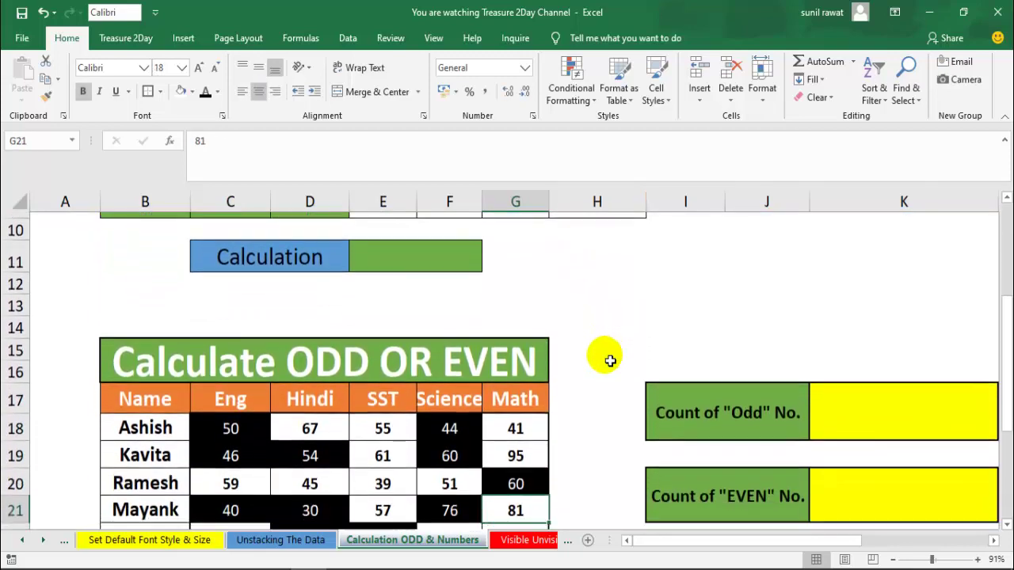
key(Down)
key(Down)
key(Down)
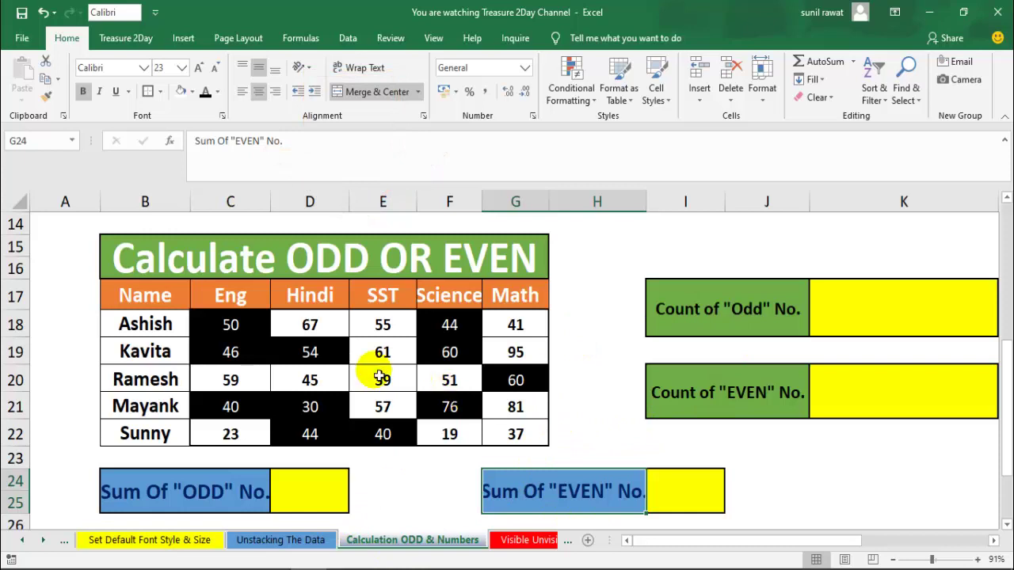
Select the Hindi mark 45, then return to cell E4 of the sales table
click(345, 374)
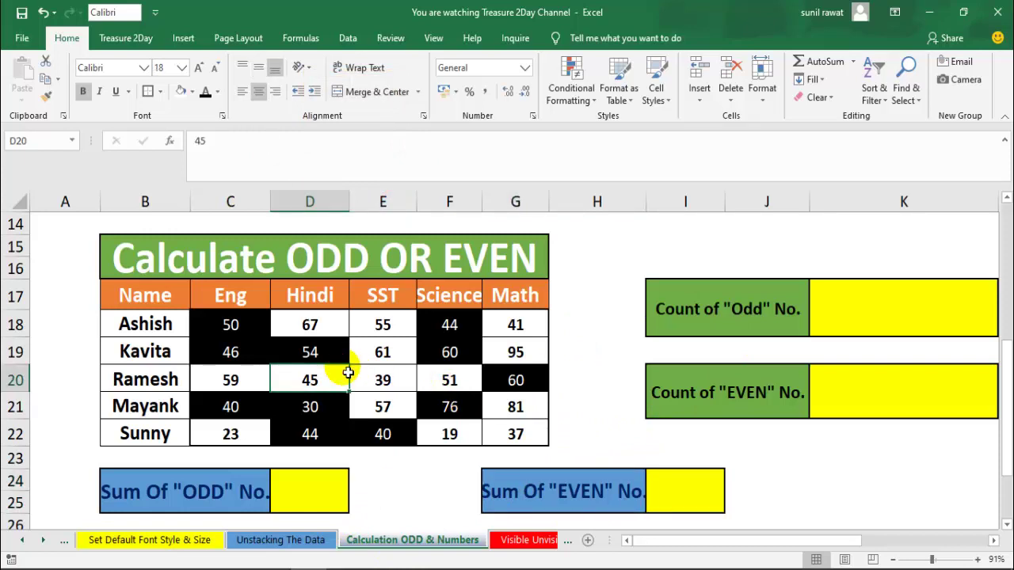
key(ctrl+Up)
key(ctrl+Up)
key(ctrl+Up)
key(Right)
key(Down)
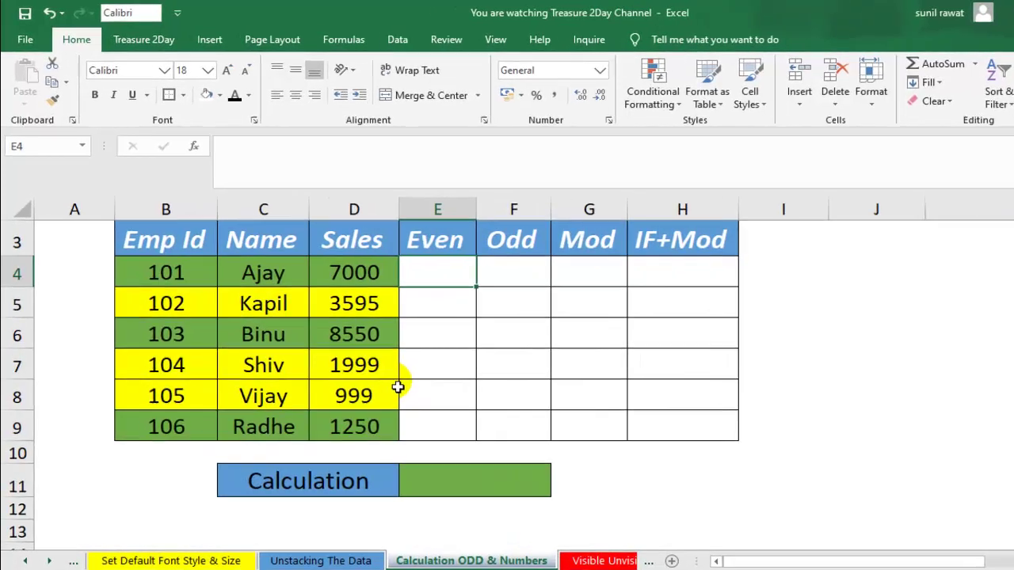
Enter =ISEVEN(D4) in cell E4
text(=)
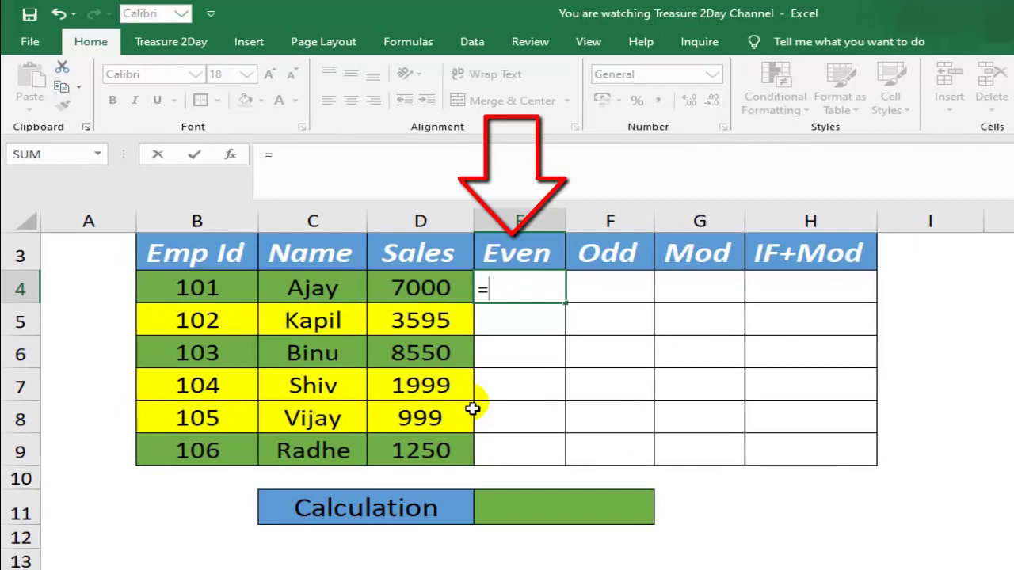
text(ise)
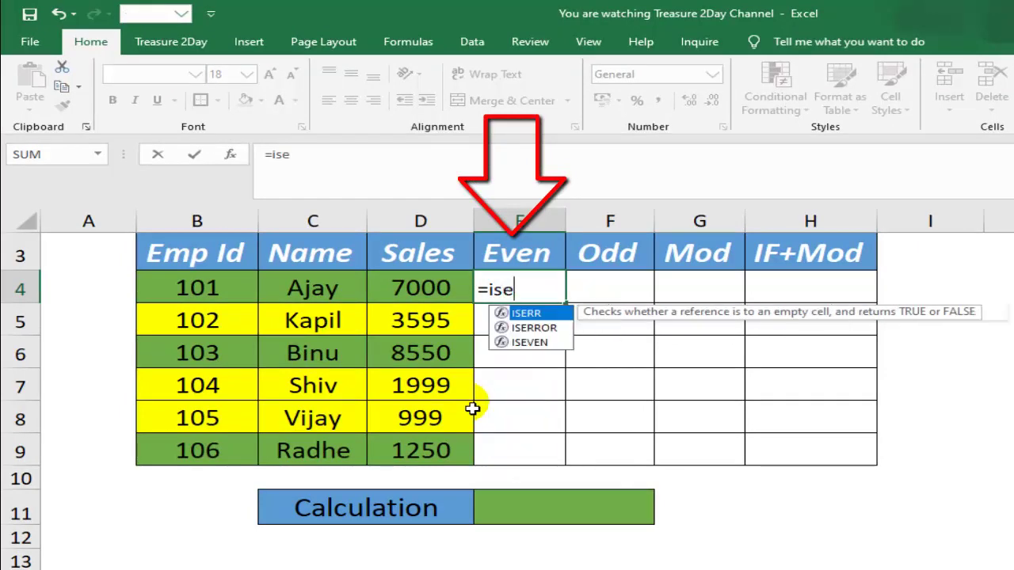
text(ve)
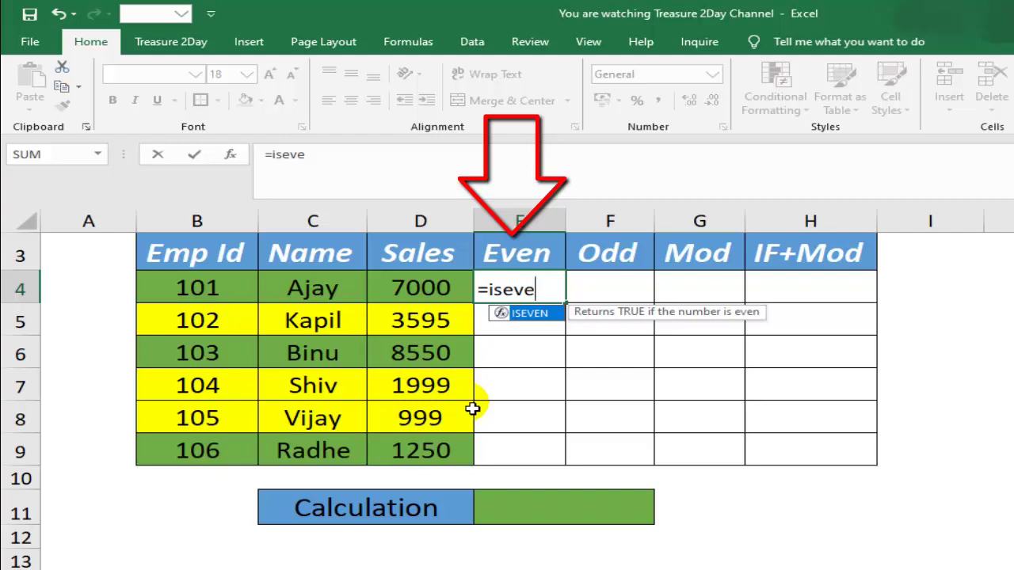
key(Tab)
click(435, 290)
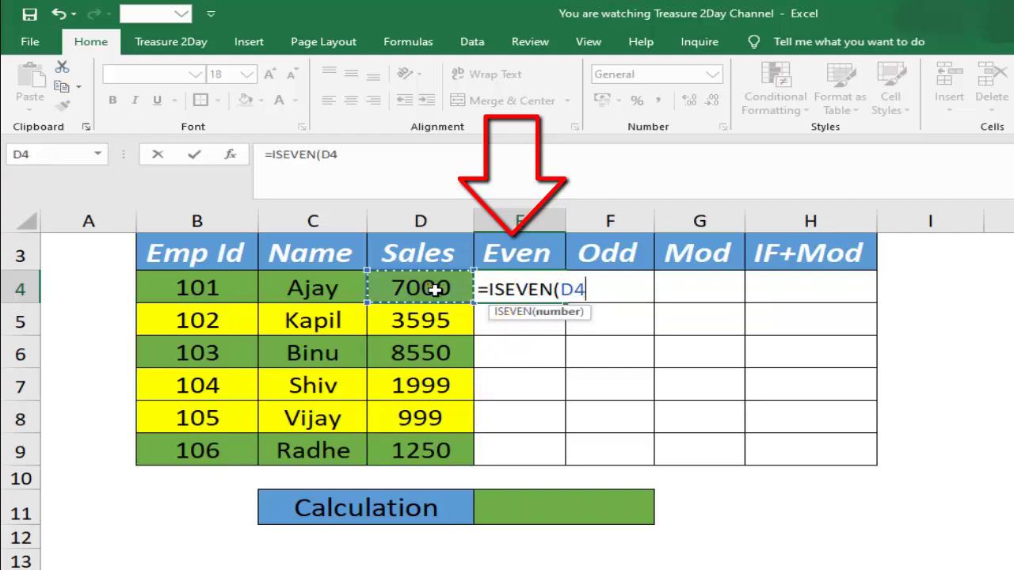
text())
key(Return)
Copy the ISEVEN formula down E4:E9 of the Even column
key(Up)
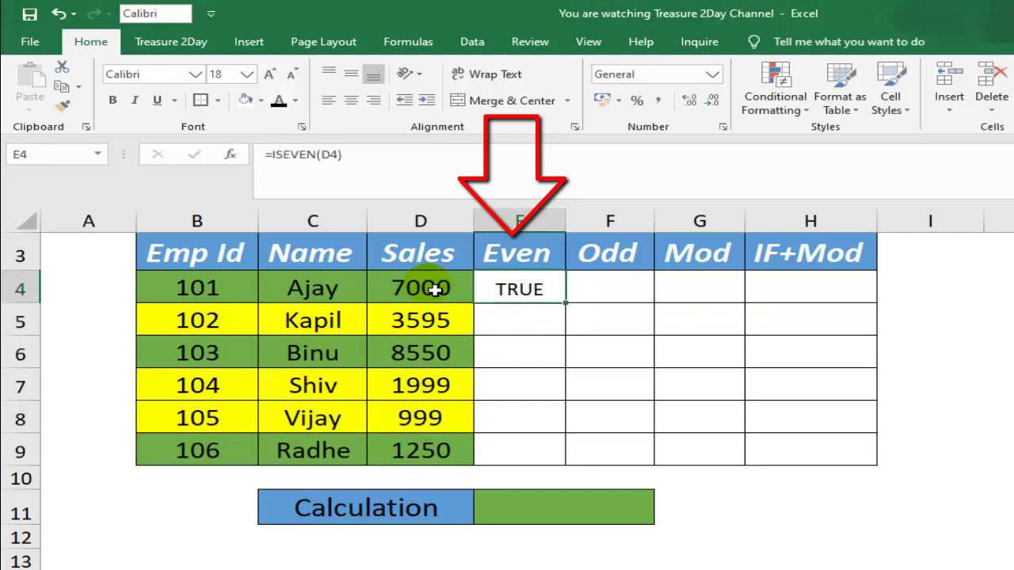
key(ctrl+c)
key(Left)
key(ctrl+Down)
key(Right)
key(ctrl+shift+Up)
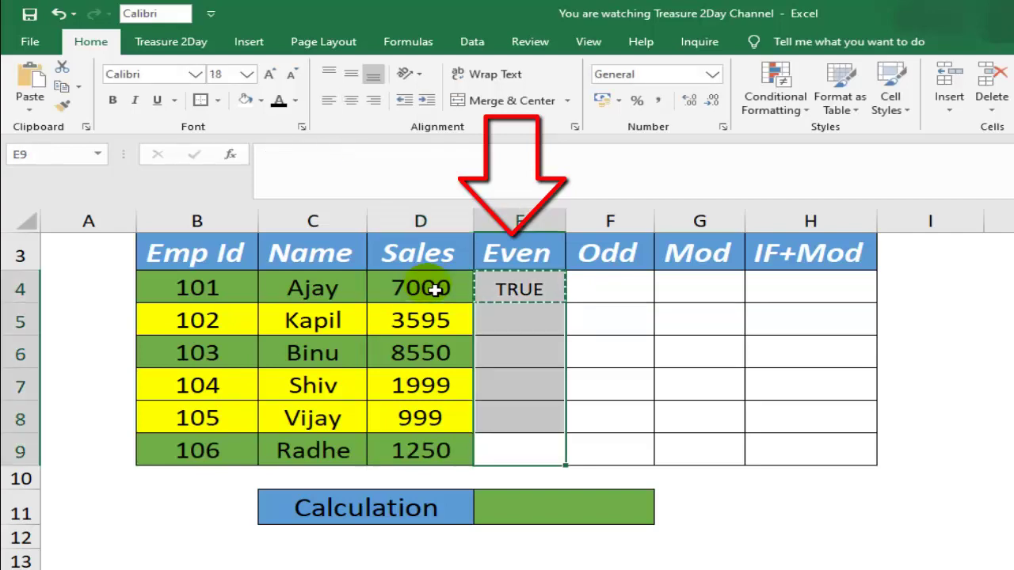
key(ctrl+v)
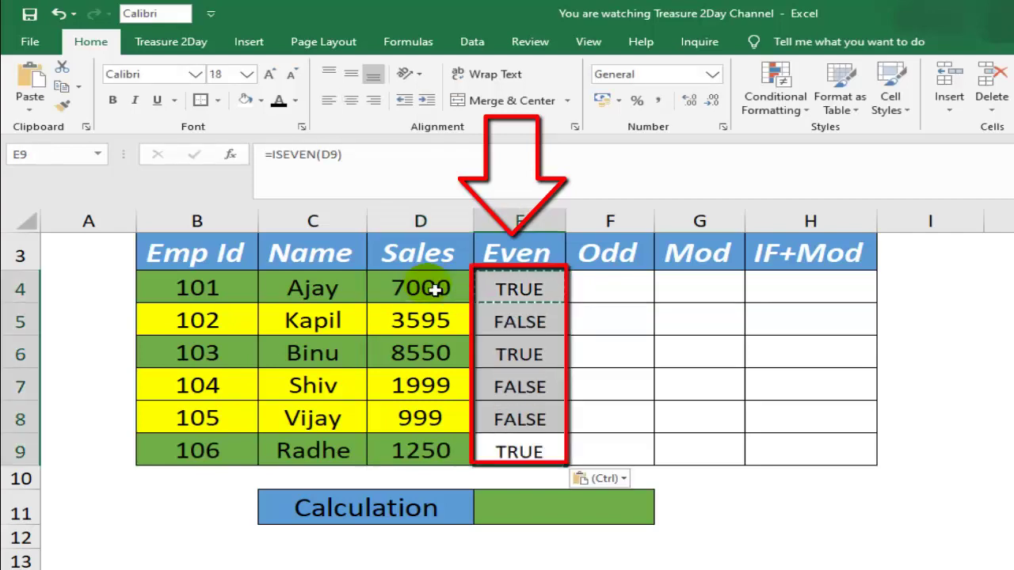
Move to F4, the first cell of the Odd column
key(Right)
key(Right)
key(Down)
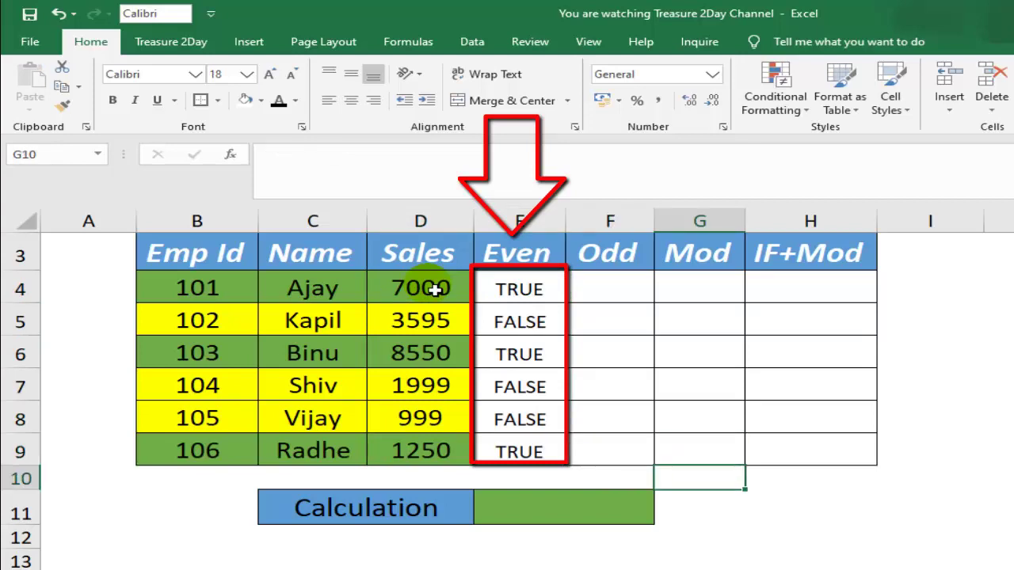
key(Left)
key(Up)
key(ctrl+Up)
key(Down)
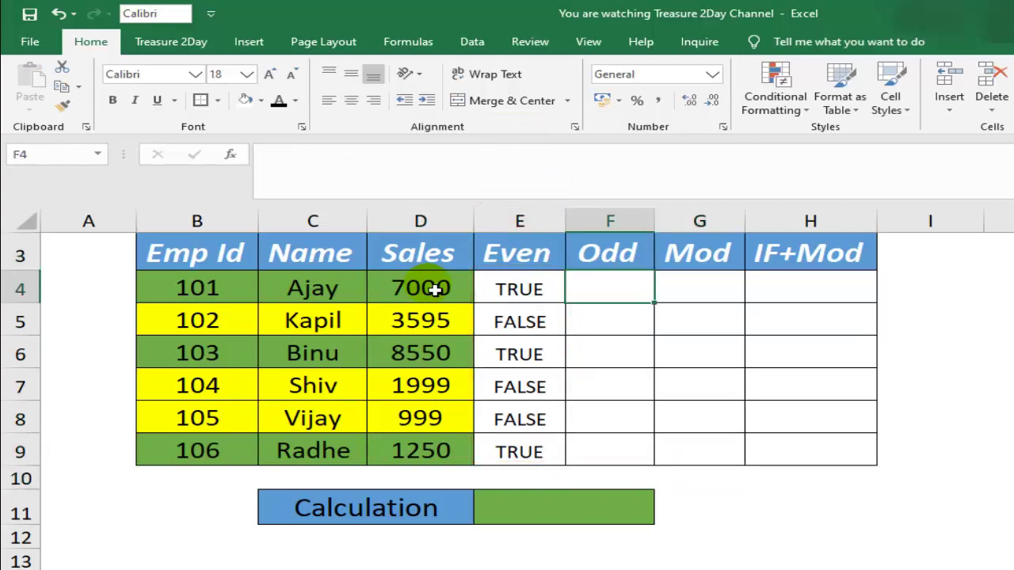
Enter =ISODD(D4) in cell F4
text(=)
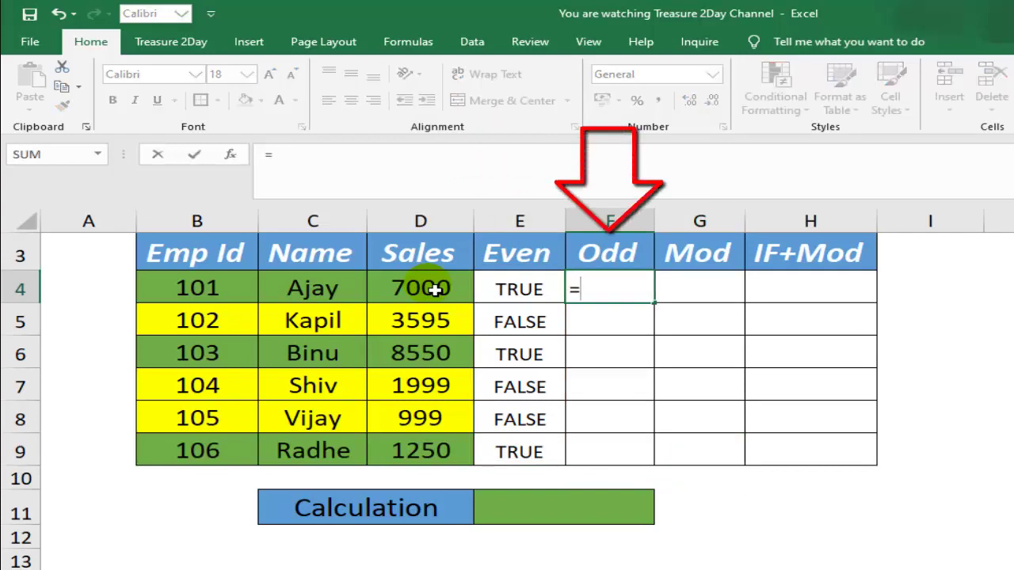
text(isodd)
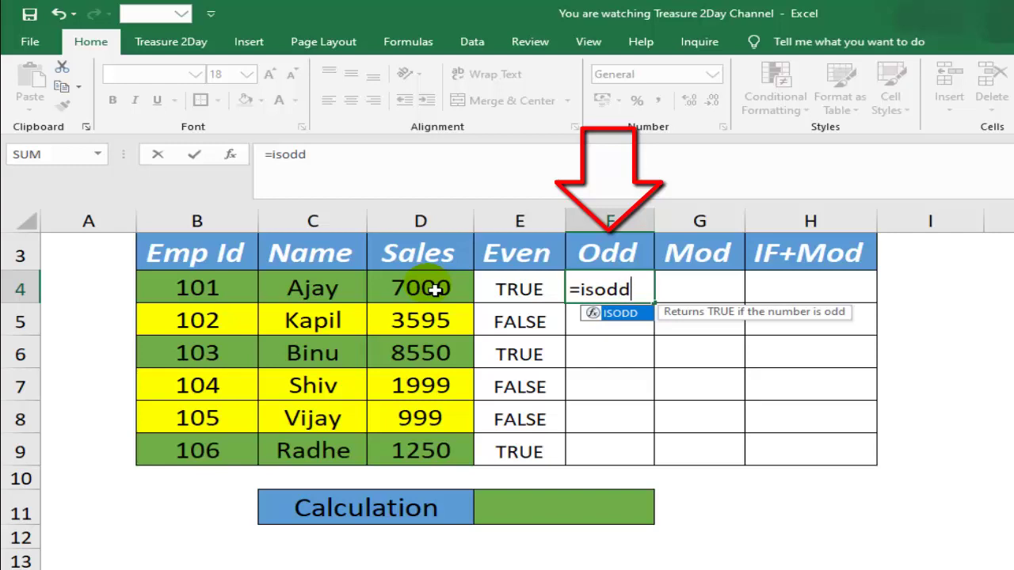
key(Tab)
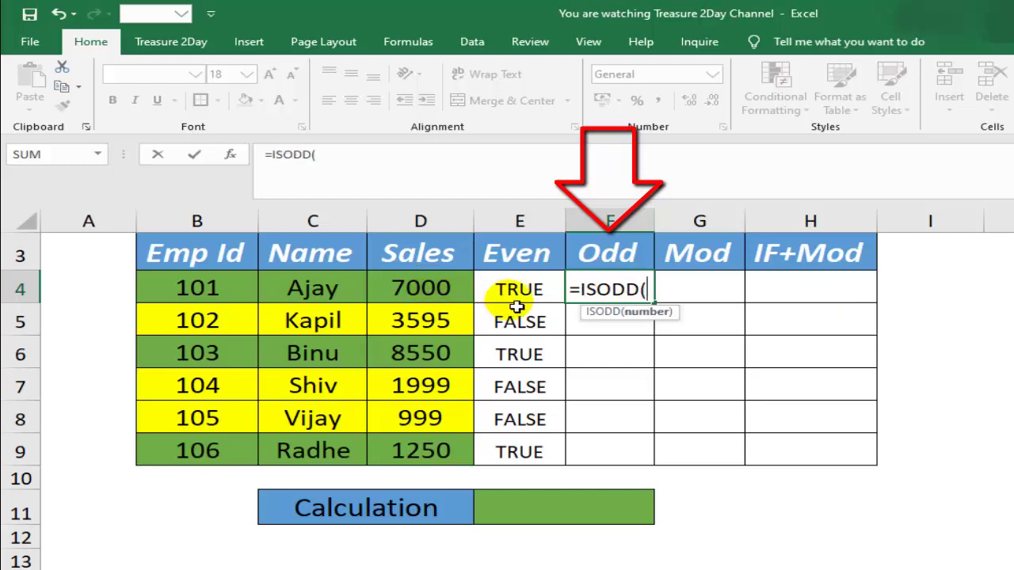
click(420, 290)
text())
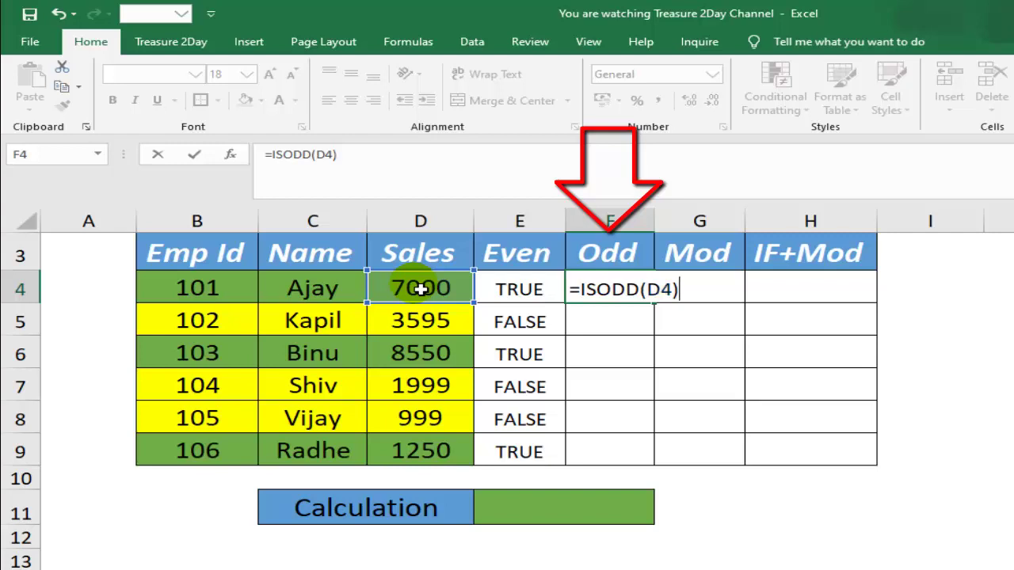
key(Return)
Copy the ISODD formula into F5:F9, clear the copy marquee and go to E11
key(Up)
key(ctrl+c)
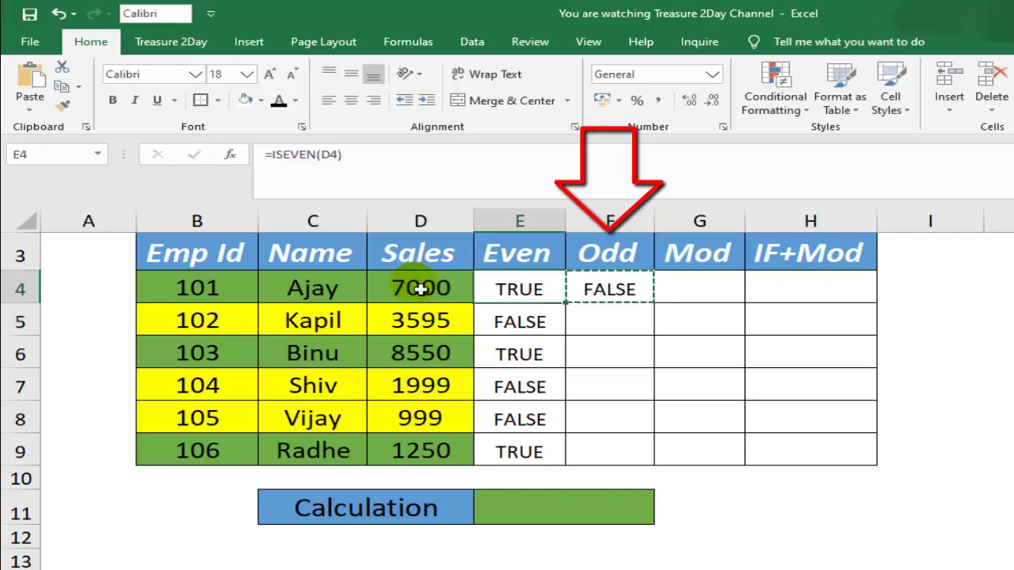
key(Down)
key(Down)
key(Down)
key(shift+Up)
key(shift+Up)
key(shift+Up)
key(ctrl+v)
key(Left)
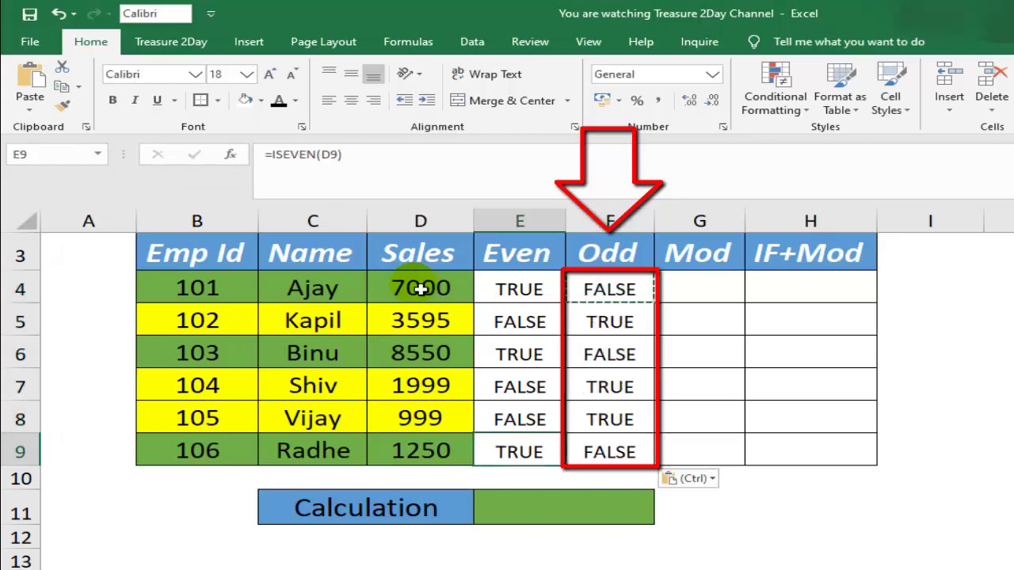
key(Escape)
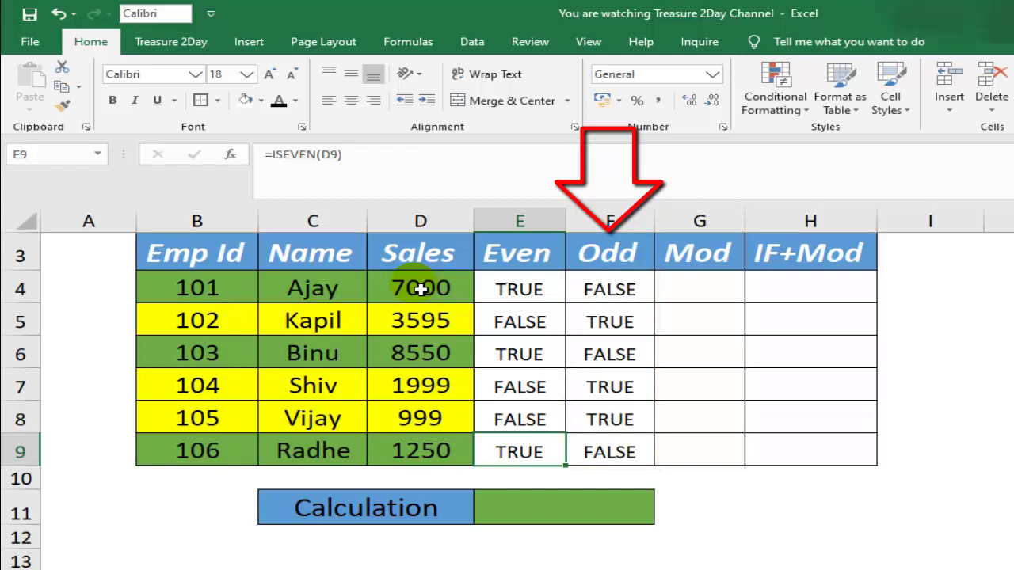
key(Down)
key(Down)
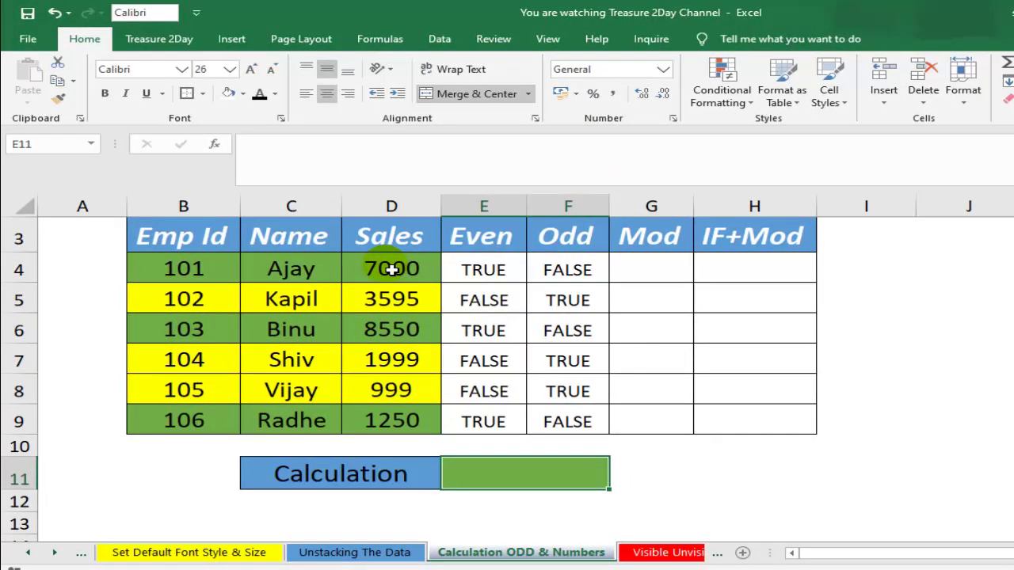
Enter =SUBTOTAL(109,$D$4:$D$9) in the Calculation cell, returning 23393
text(=subto)
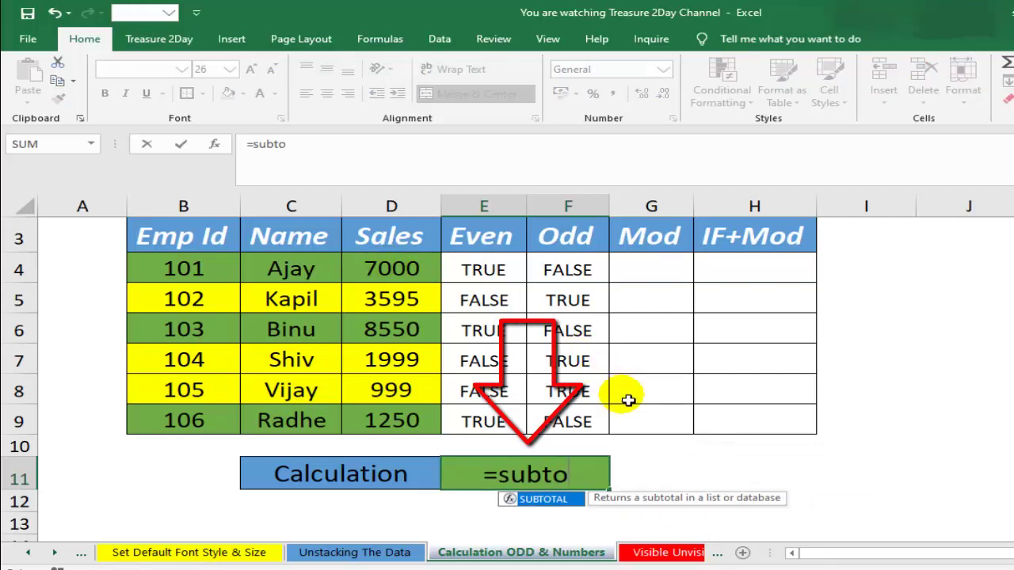
key(Tab)
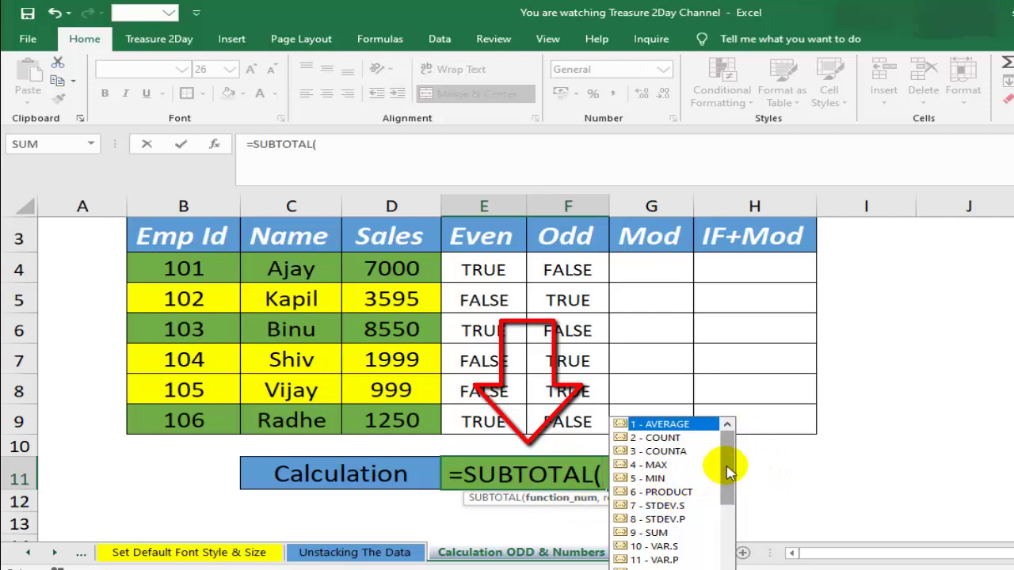
mouse_move(728, 472)
mouse_down()
mouse_move(732, 557)
mouse_move(732, 464)
mouse_up()
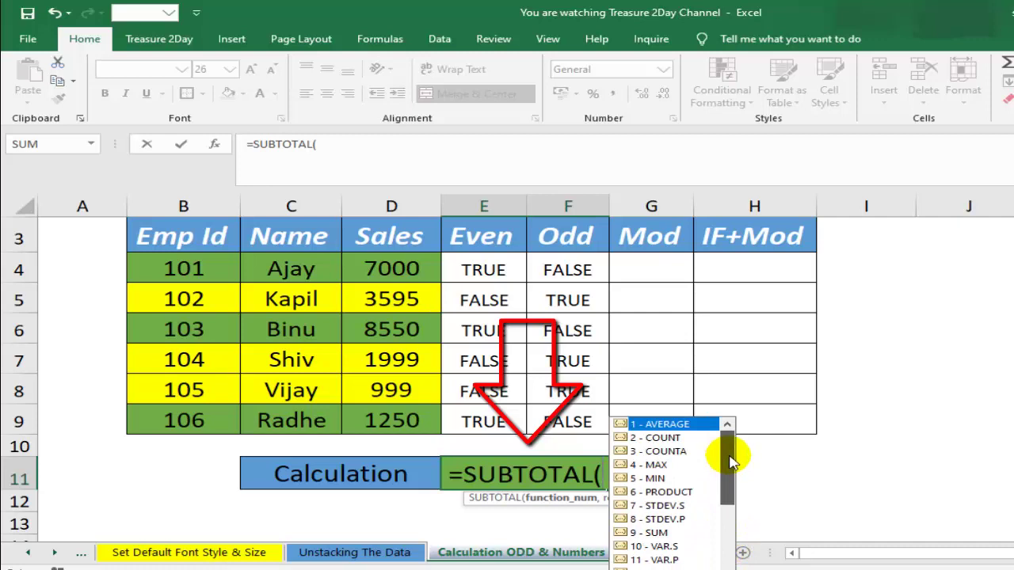
drag(730, 463, 725, 552)
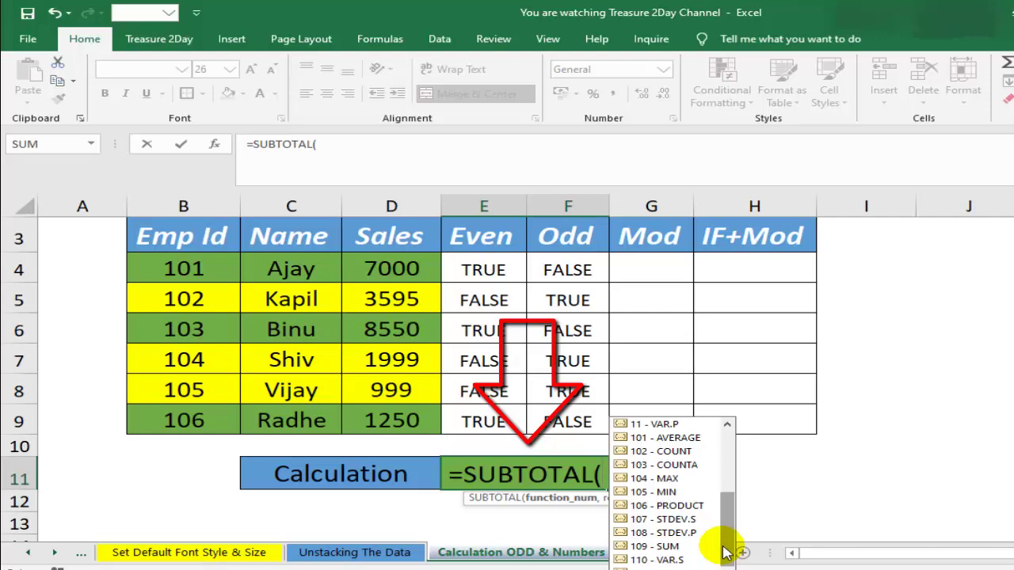
text(10)
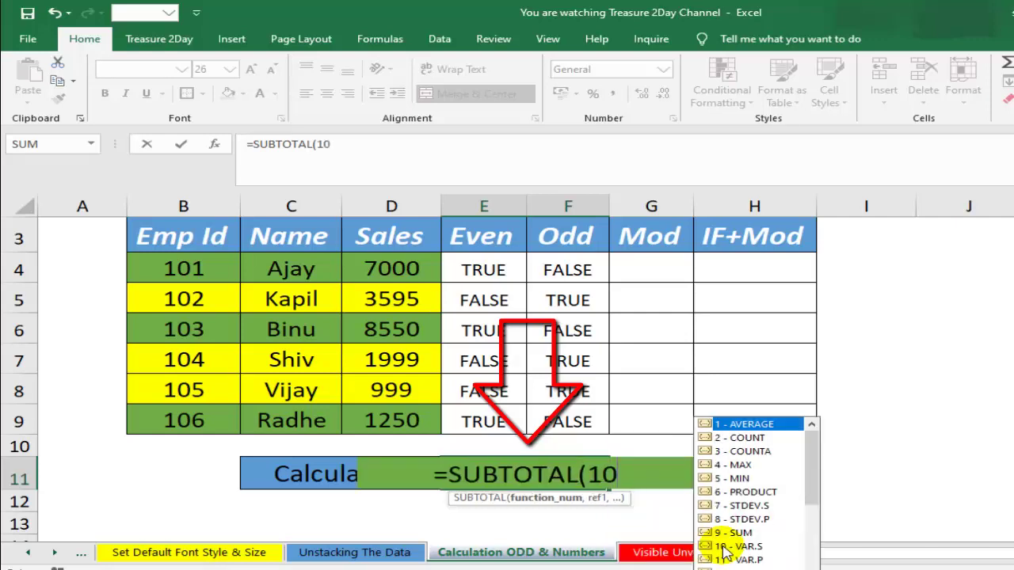
text(9,)
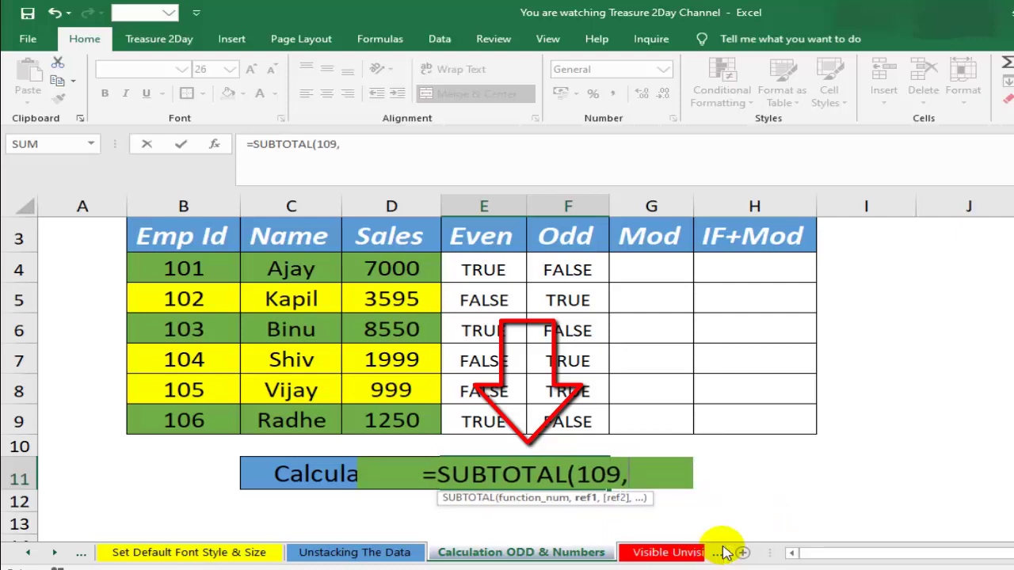
click(398, 272)
key(ctrl+shift+Down)
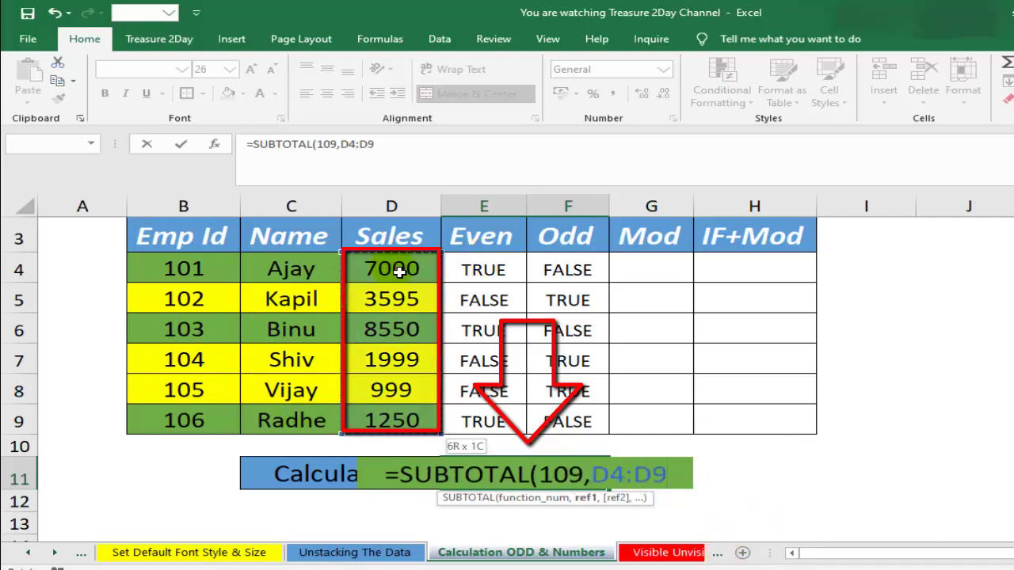
key(F4)
text())
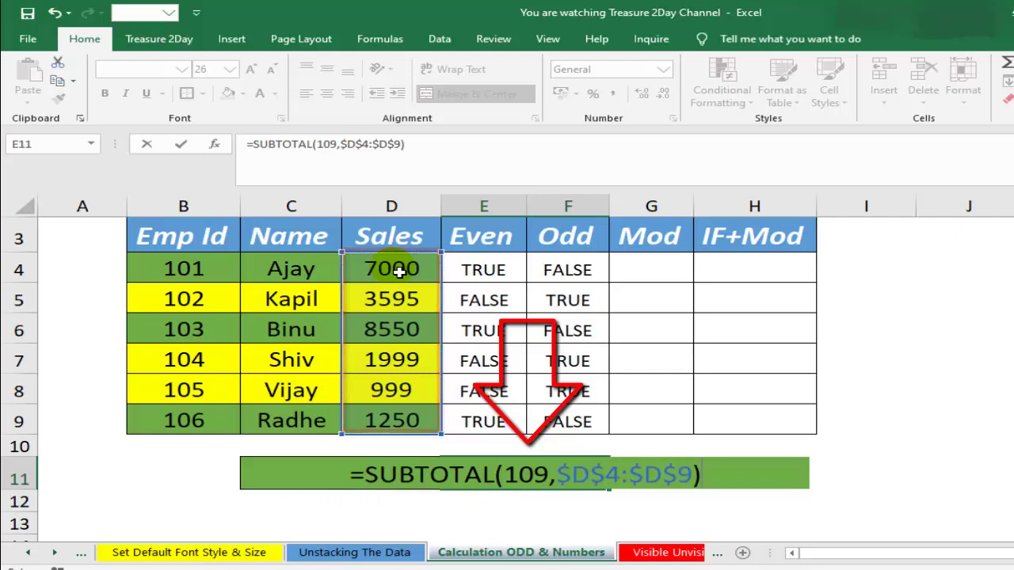
key(Return)
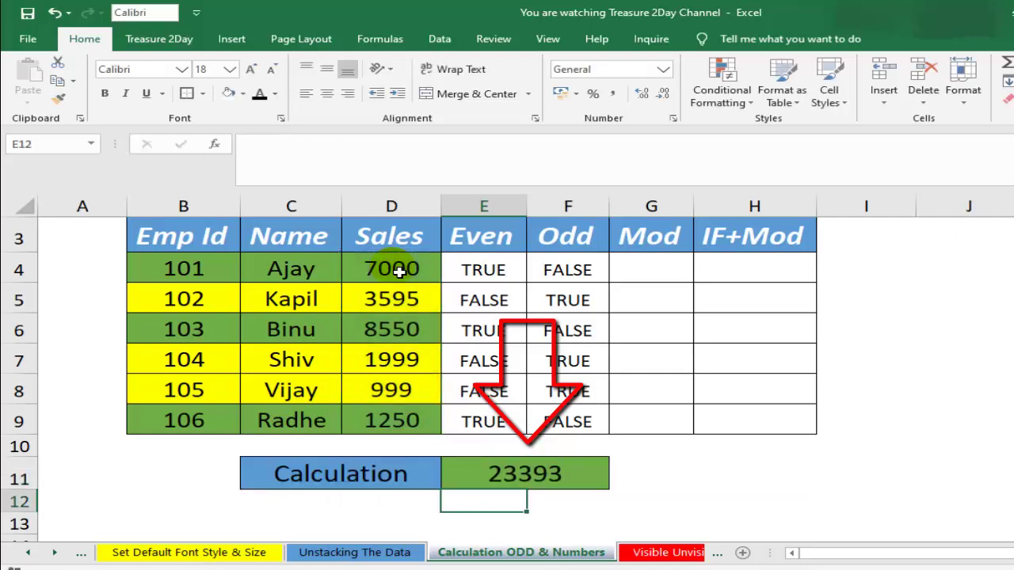
key(Up)
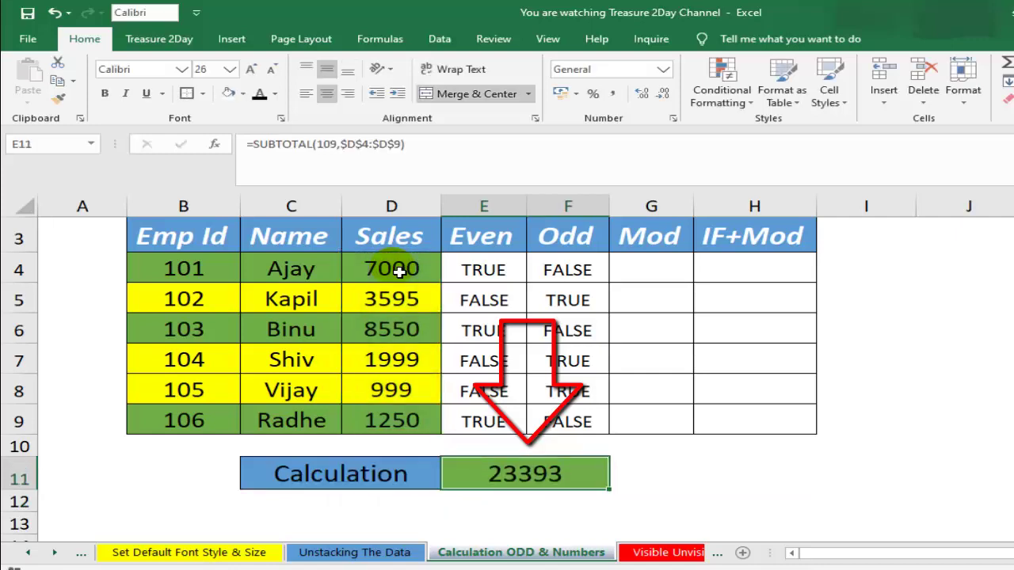
click(413, 275)
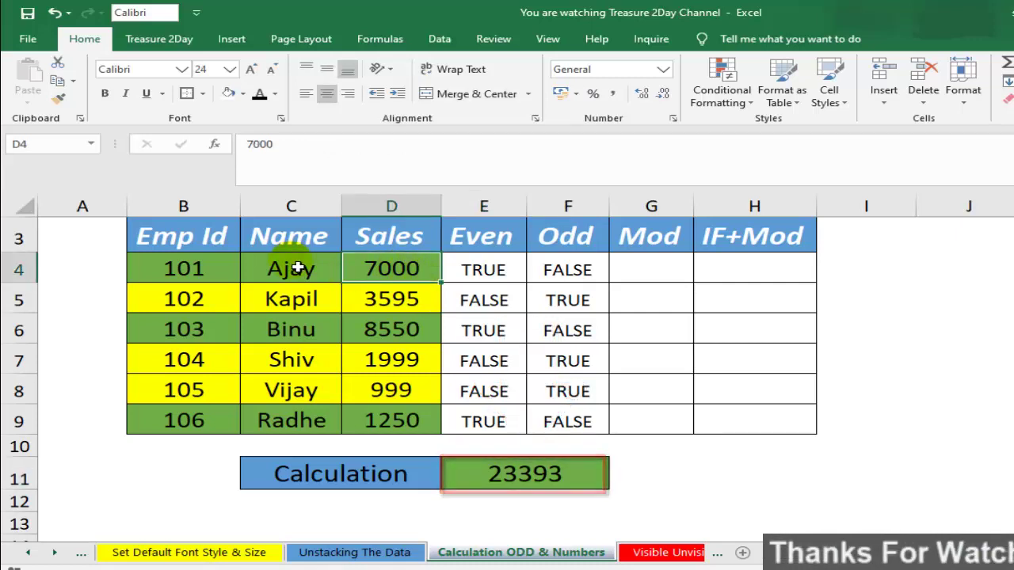
click(425, 335)
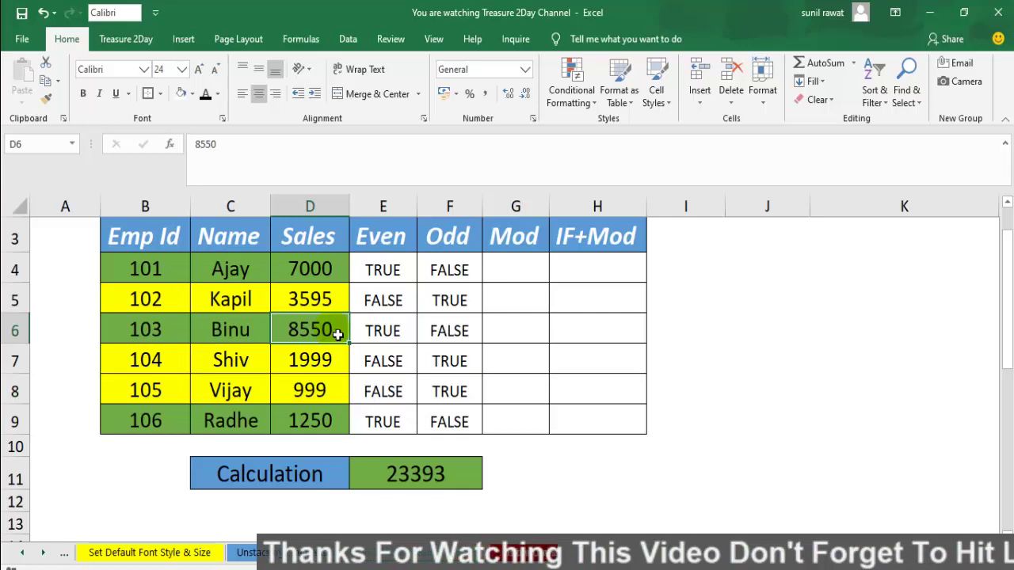
click(396, 329)
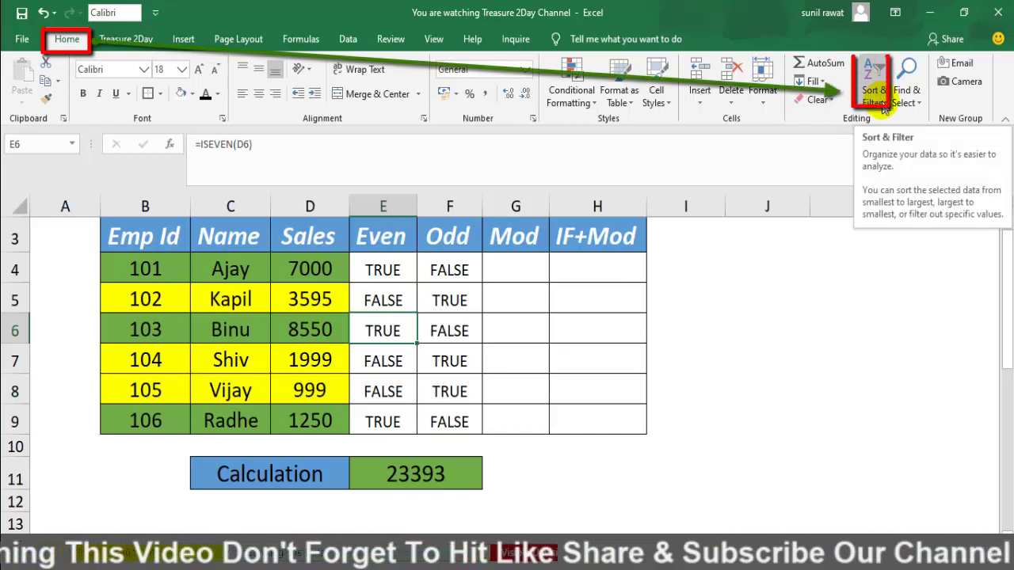
Turn on header filters and show only TRUE rows in the Even column, leaving employees 101, 103, 106
click(884, 103)
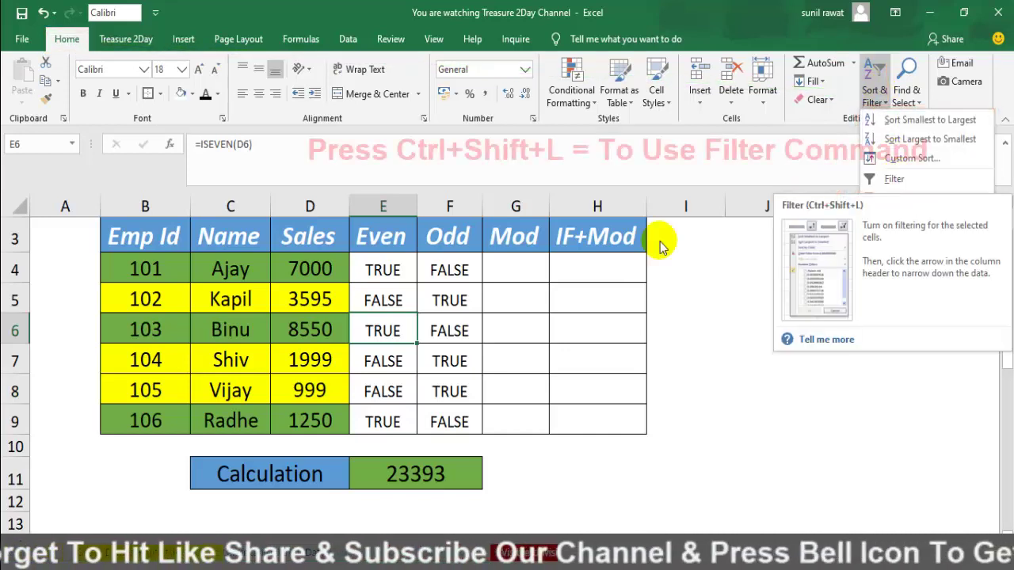
click(900, 182)
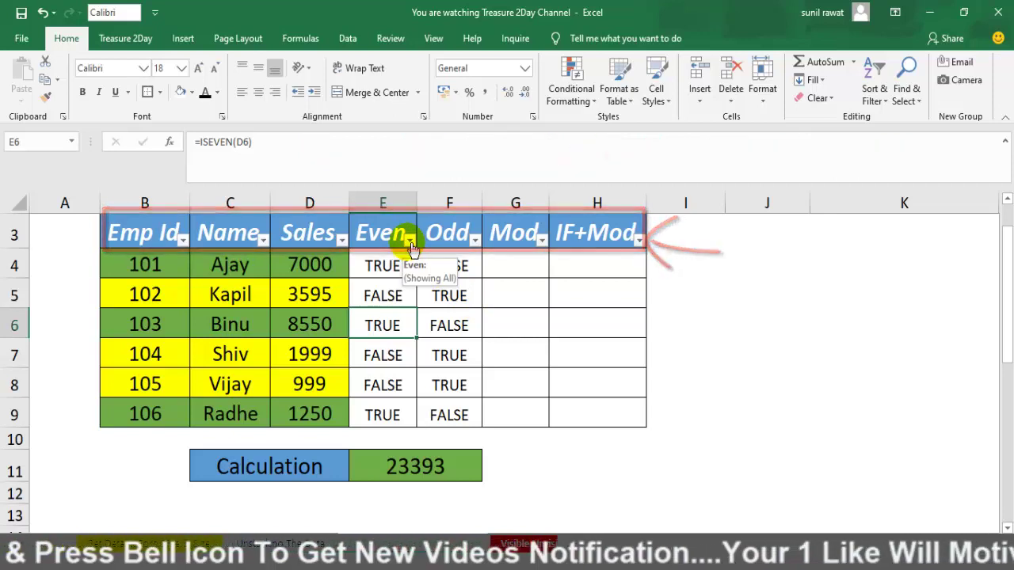
click(410, 245)
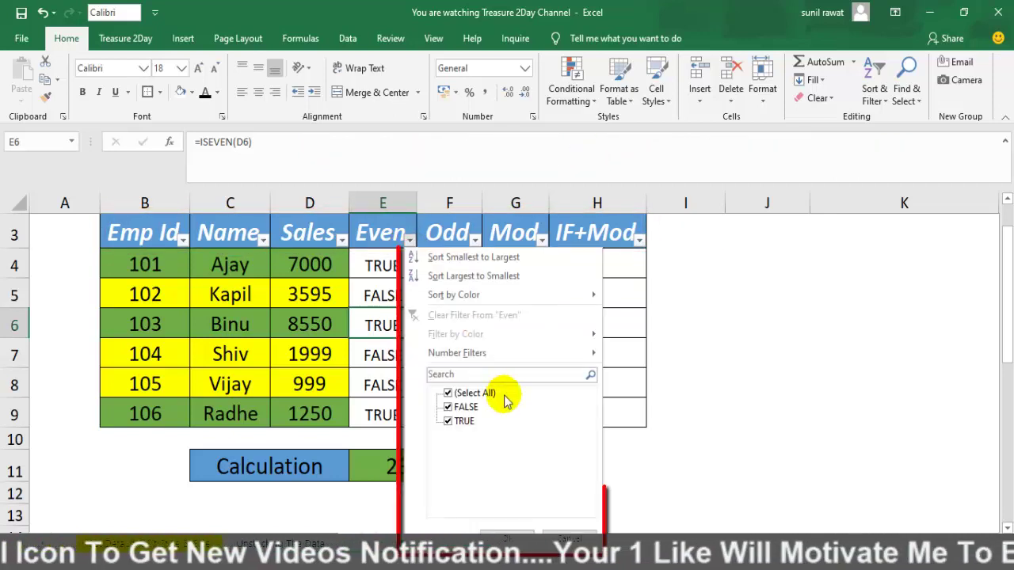
click(475, 393)
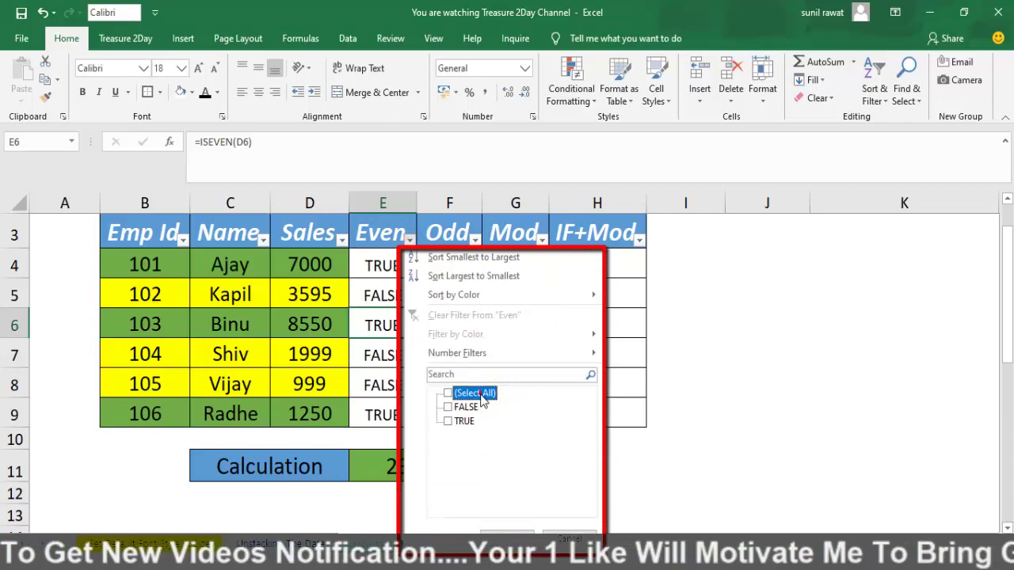
click(448, 421)
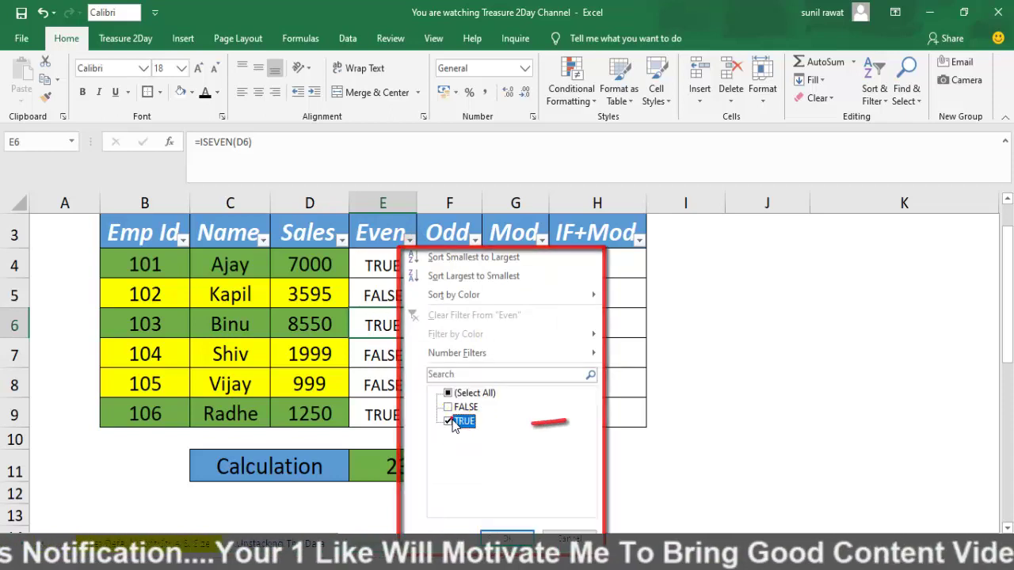
click(505, 537)
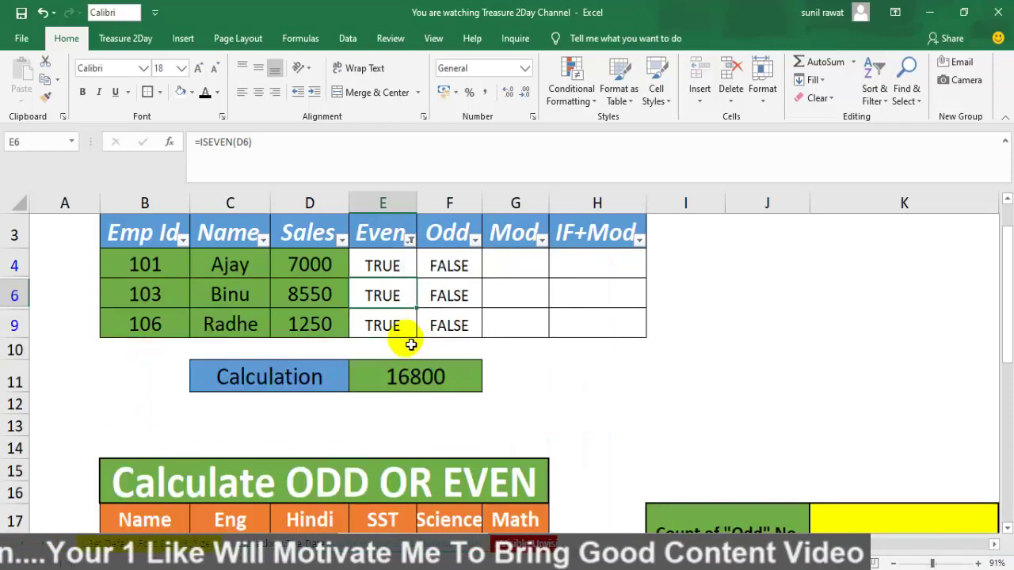
click(311, 278)
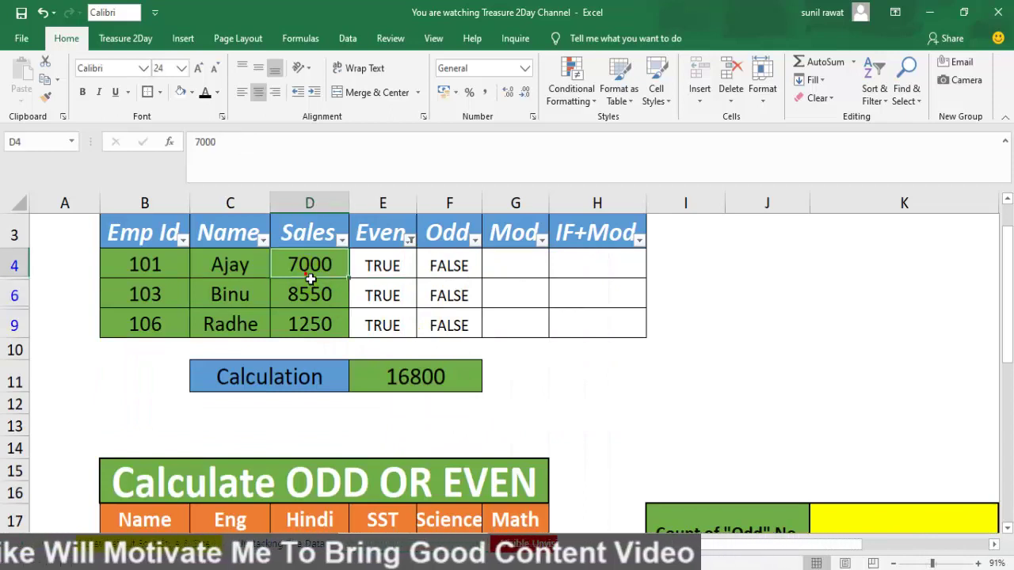
key(ctrl+shift+Down)
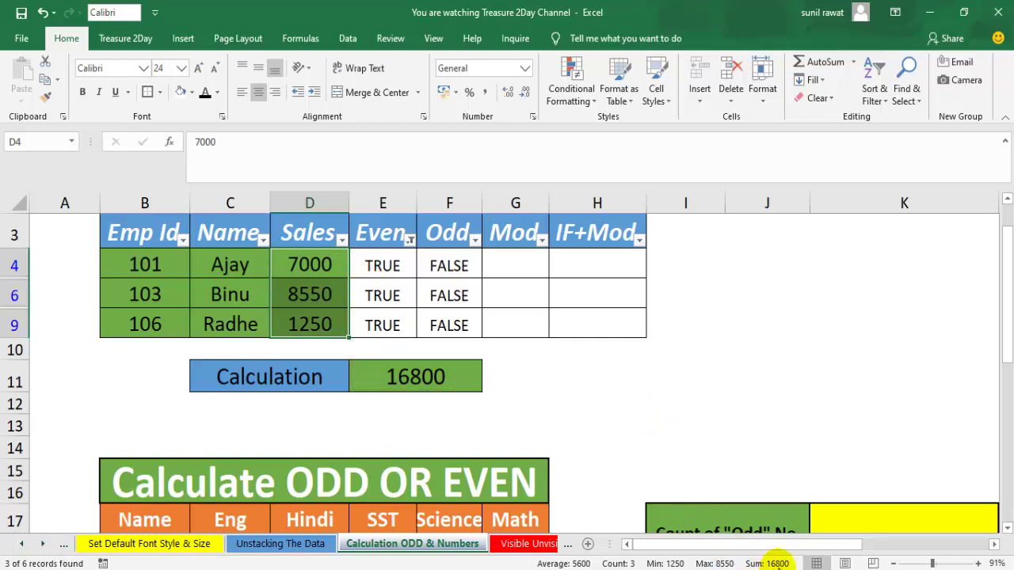
click(383, 275)
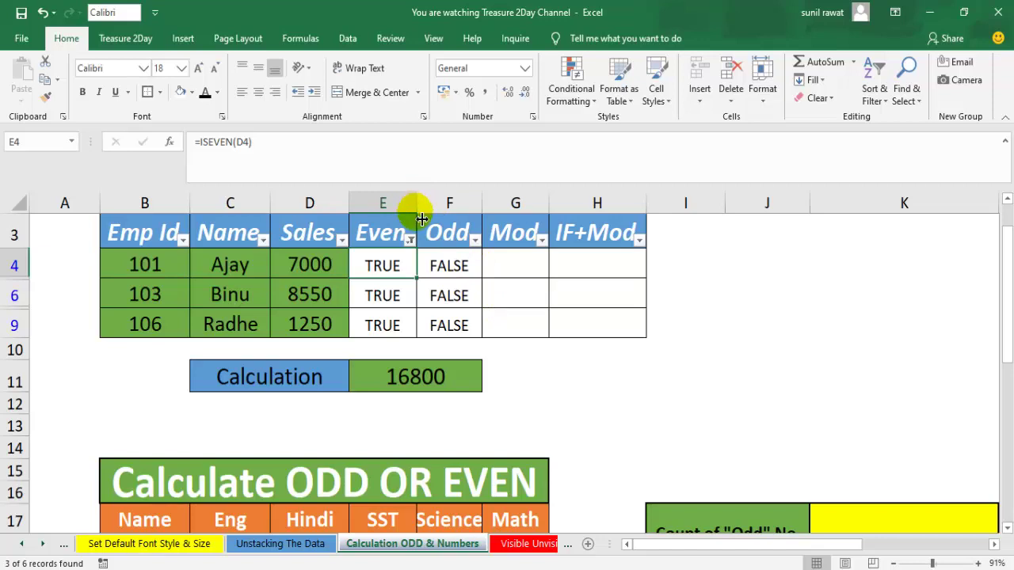
Switch the Even column filter to show only FALSE rows
click(410, 240)
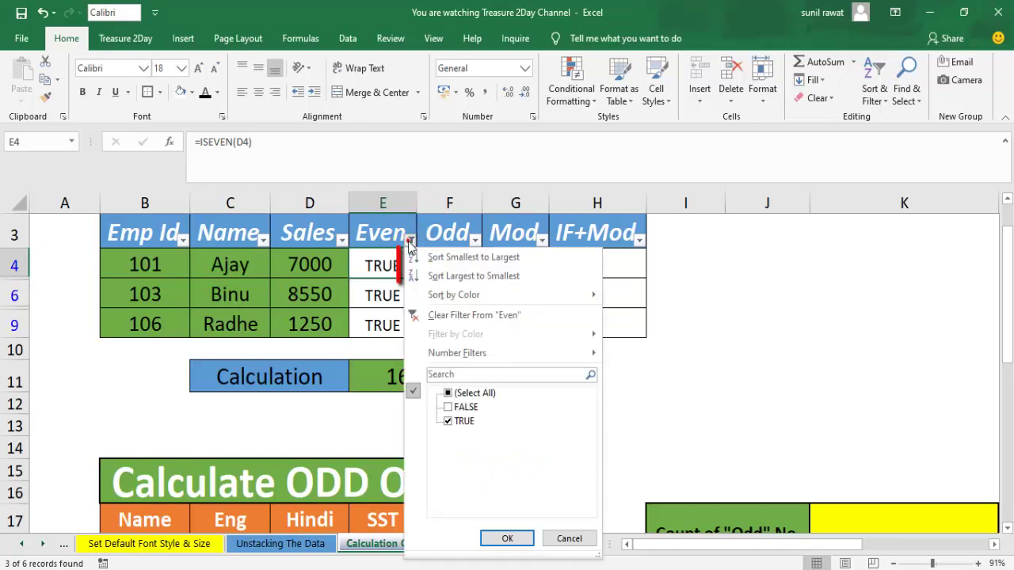
click(473, 394)
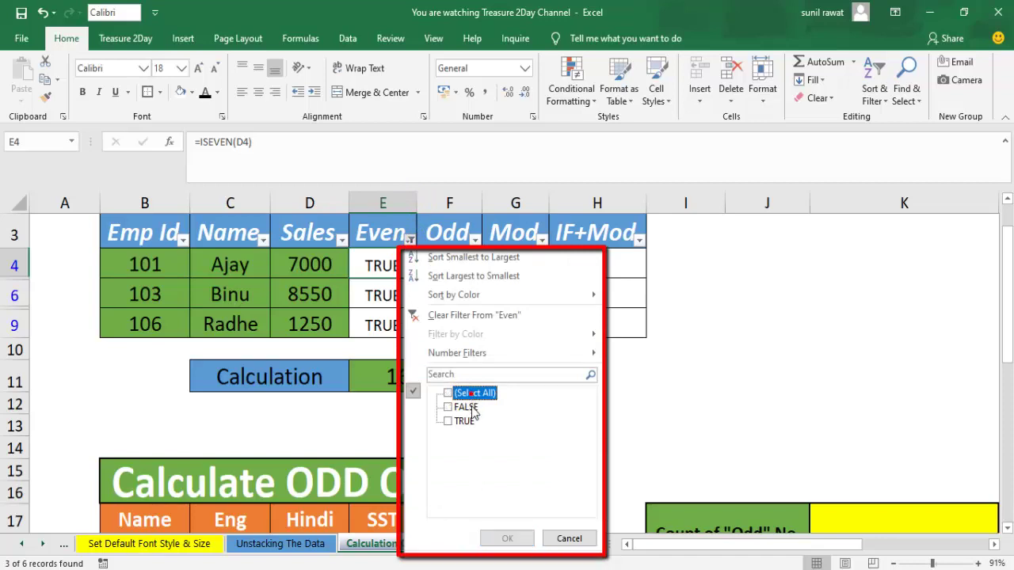
click(466, 407)
click(507, 539)
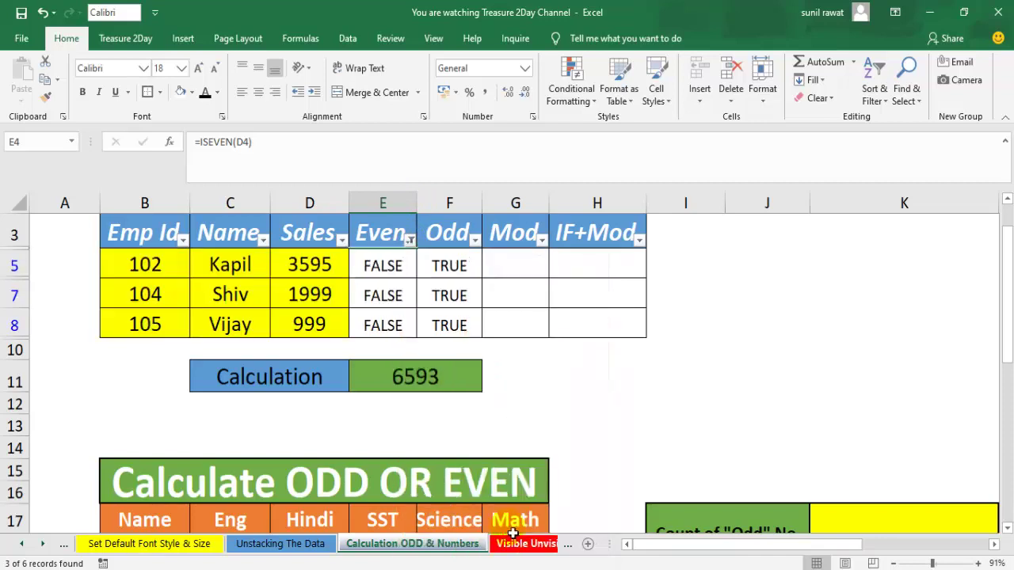
Inspect the Sales value 3595, the SUBTOTAL formula and the ISEVEN formula in E8
click(325, 265)
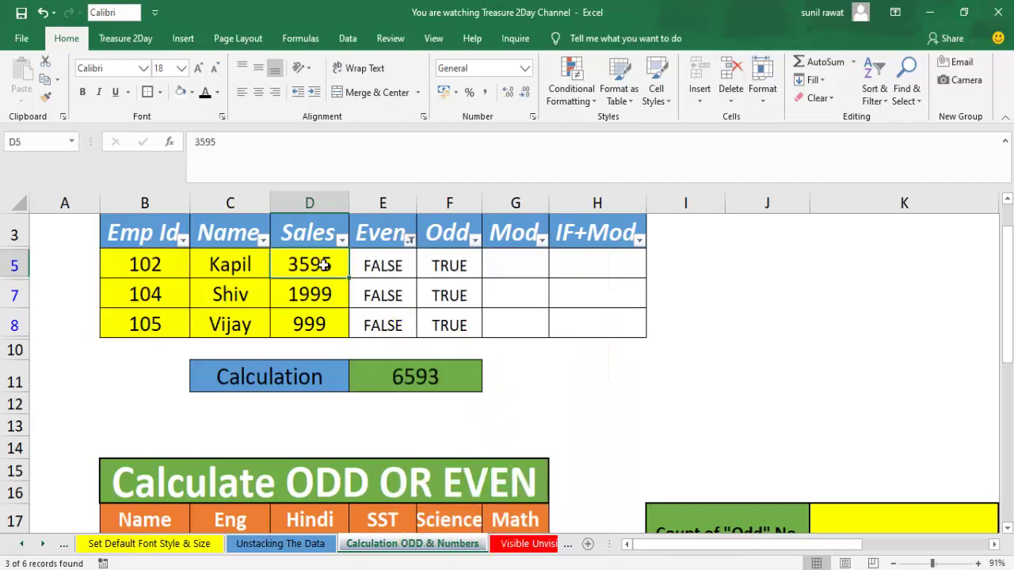
click(438, 379)
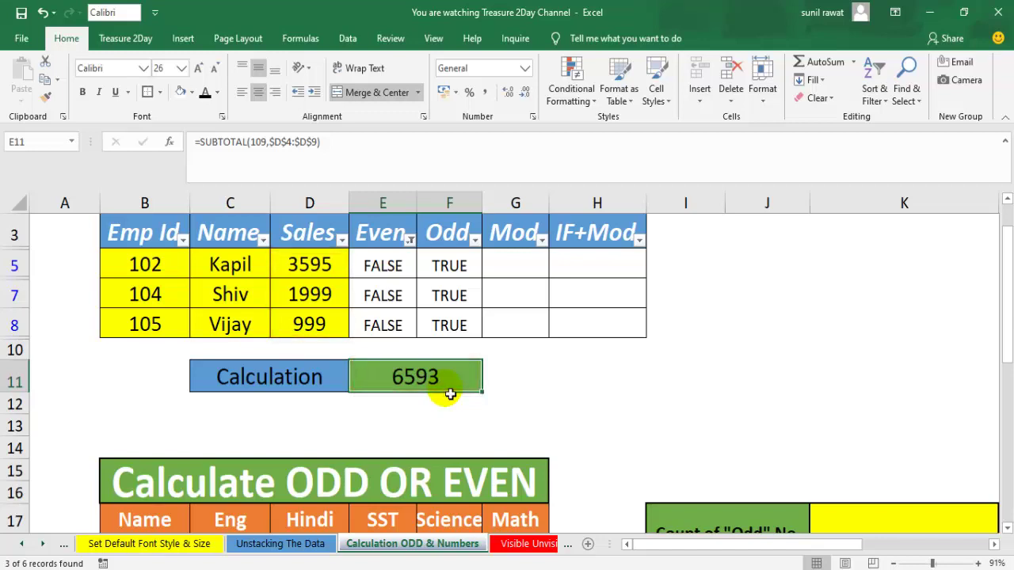
click(361, 317)
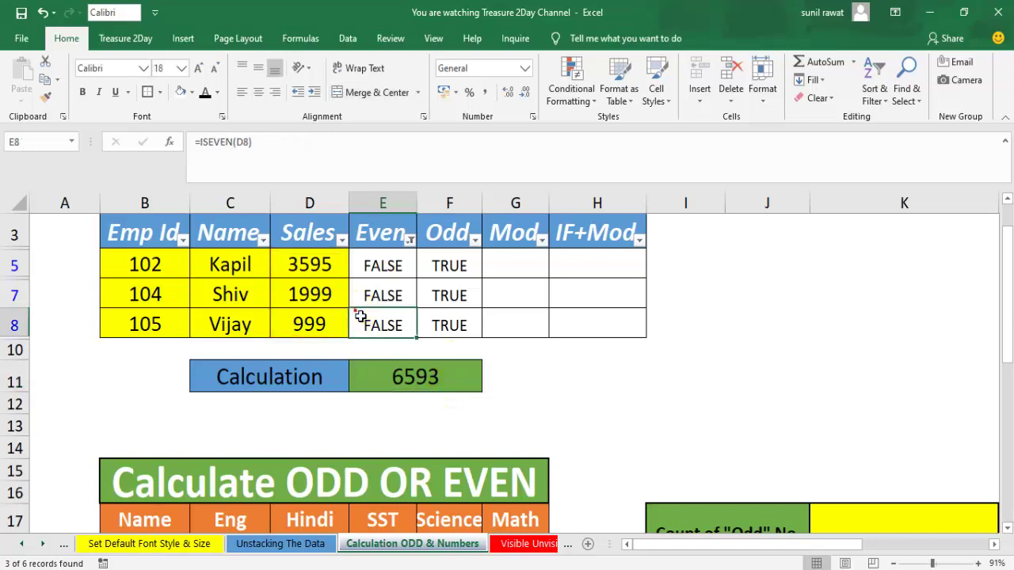
click(361, 317)
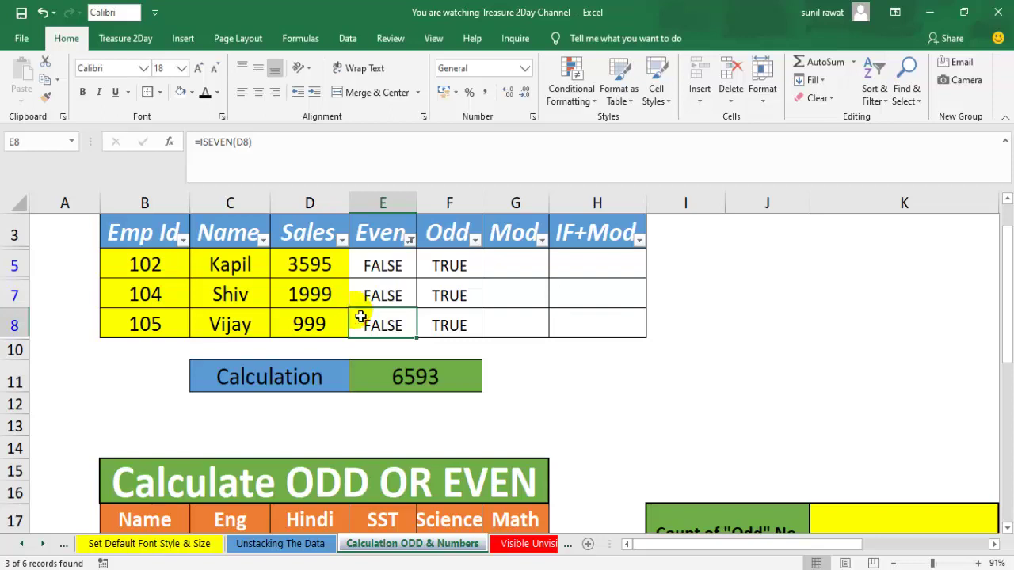
Remove the filter with Ctrl+Shift+L so all six rows show, and recheck an Even formula
key(ctrl+shift+l)
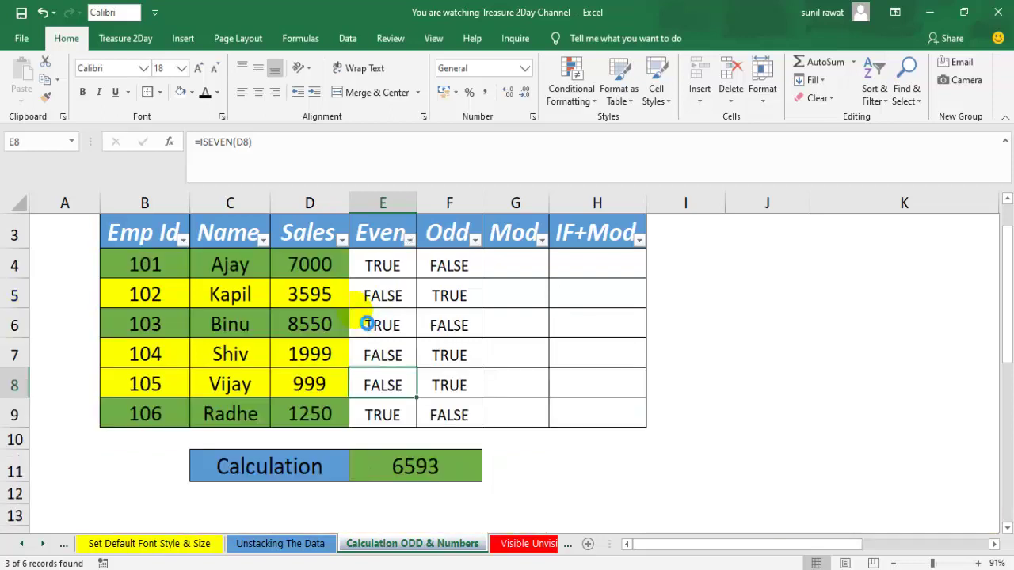
click(403, 315)
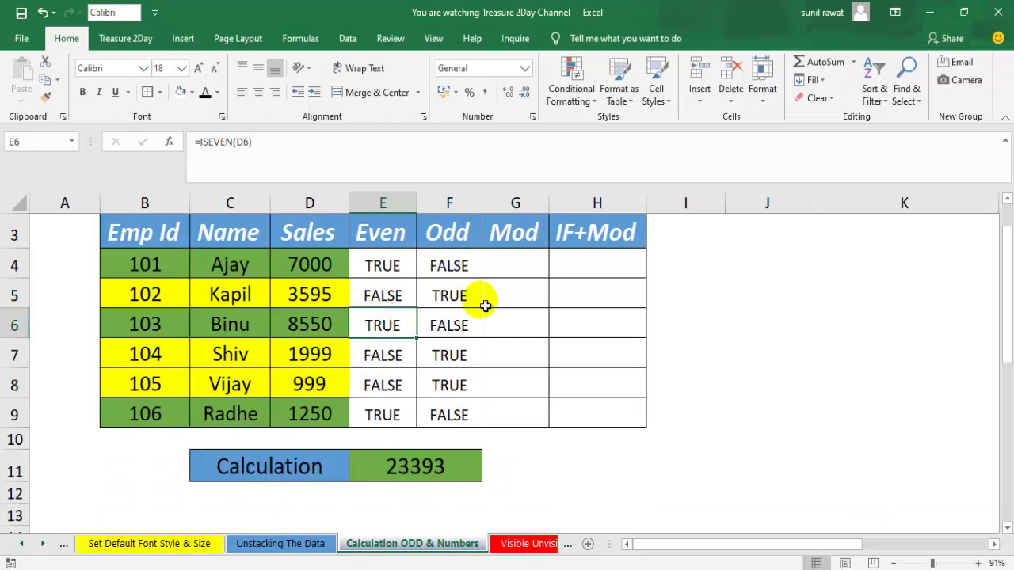
key(Right)
key(Right)
Enter =MOD(D4,2) in G4, returning 0 for the Sales value 7000
key(Up)
key(Up)
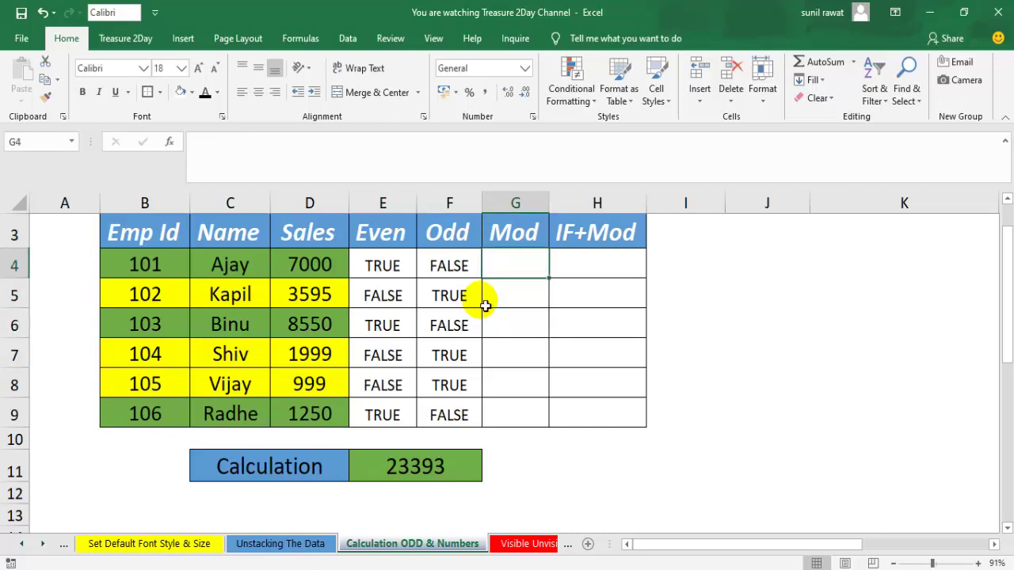
text(=mo)
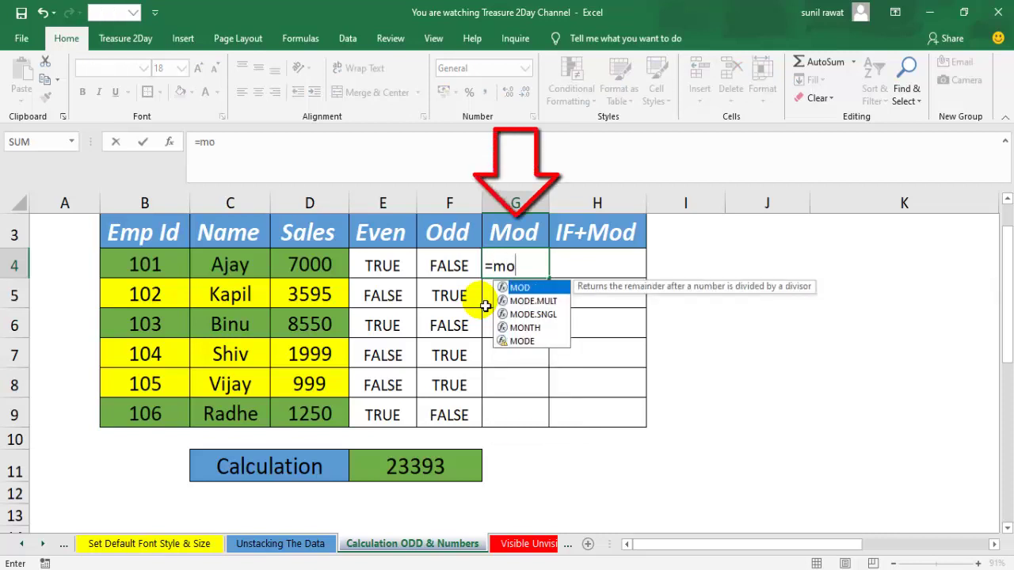
text(d)
key(Tab)
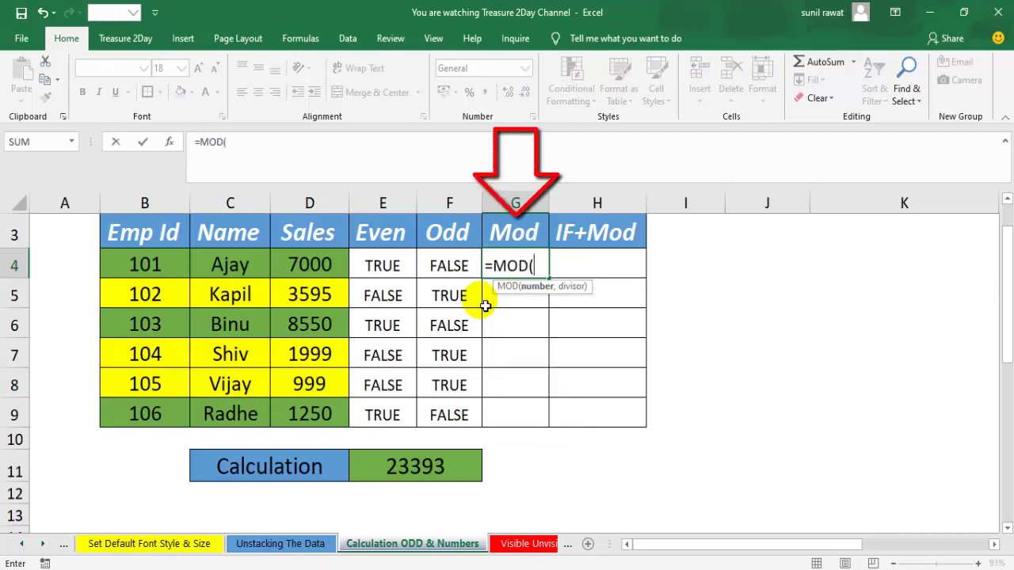
key(BackSpace)
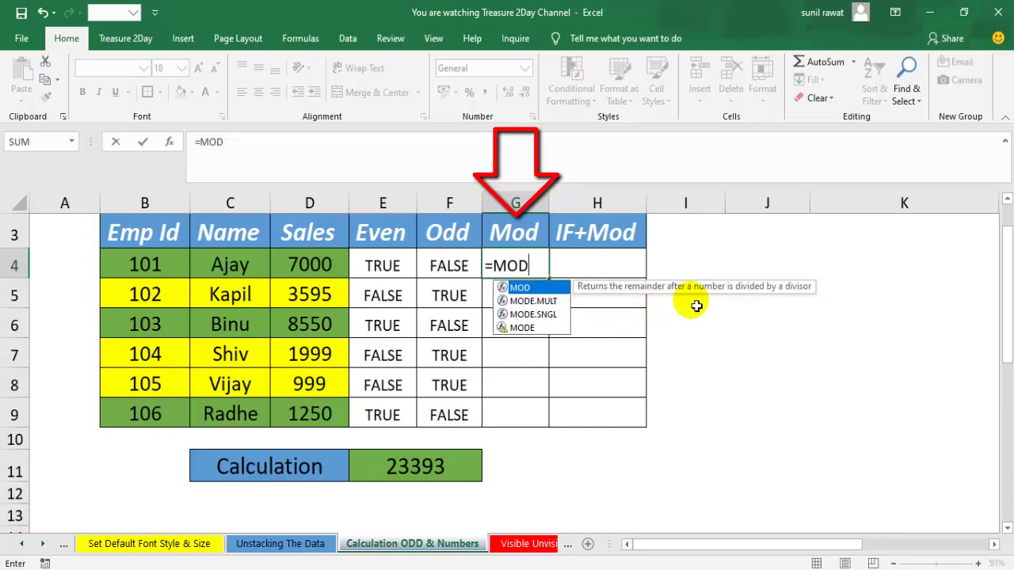
key(Tab)
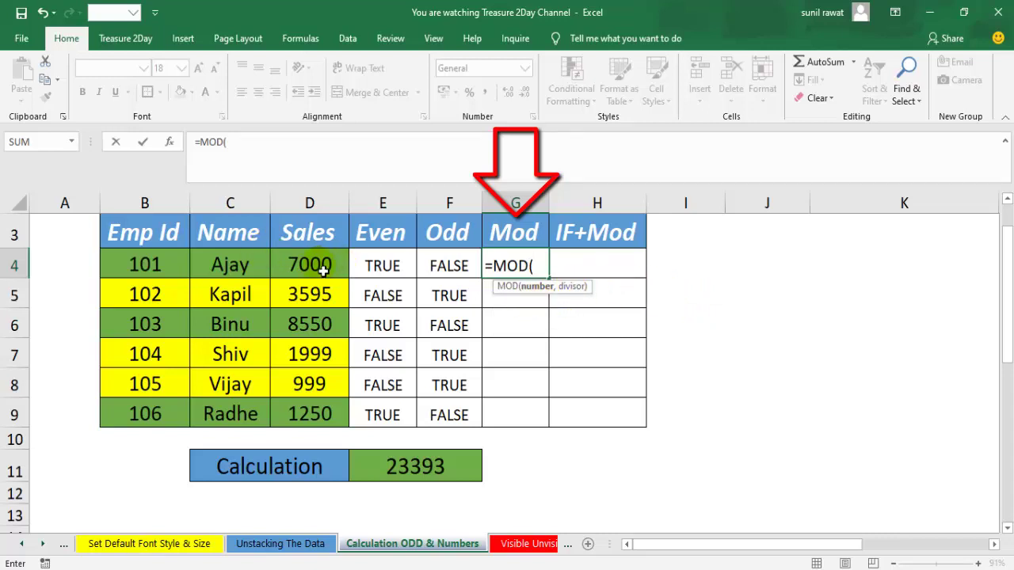
click(323, 271)
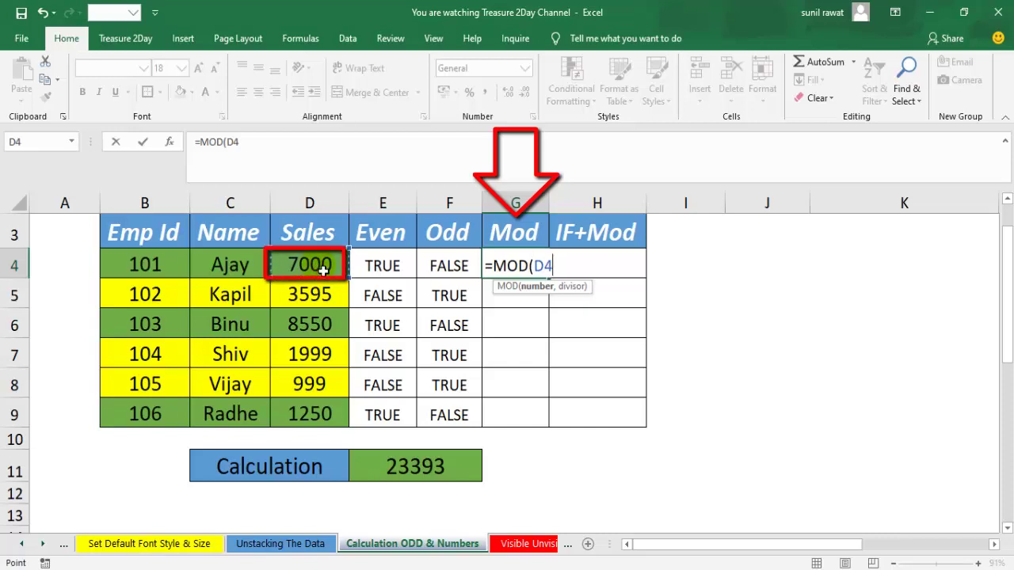
text(,)
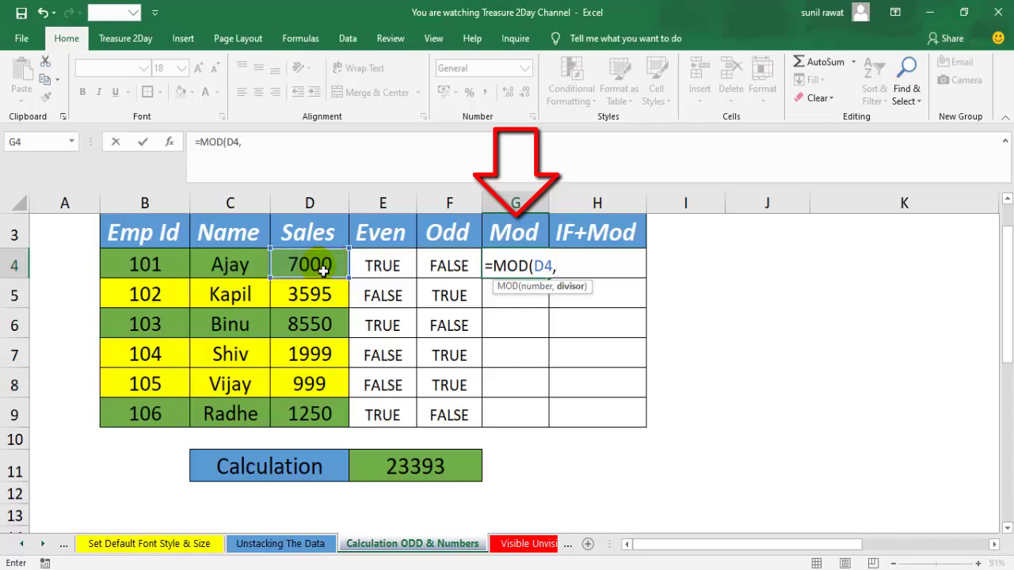
text(2)
text())
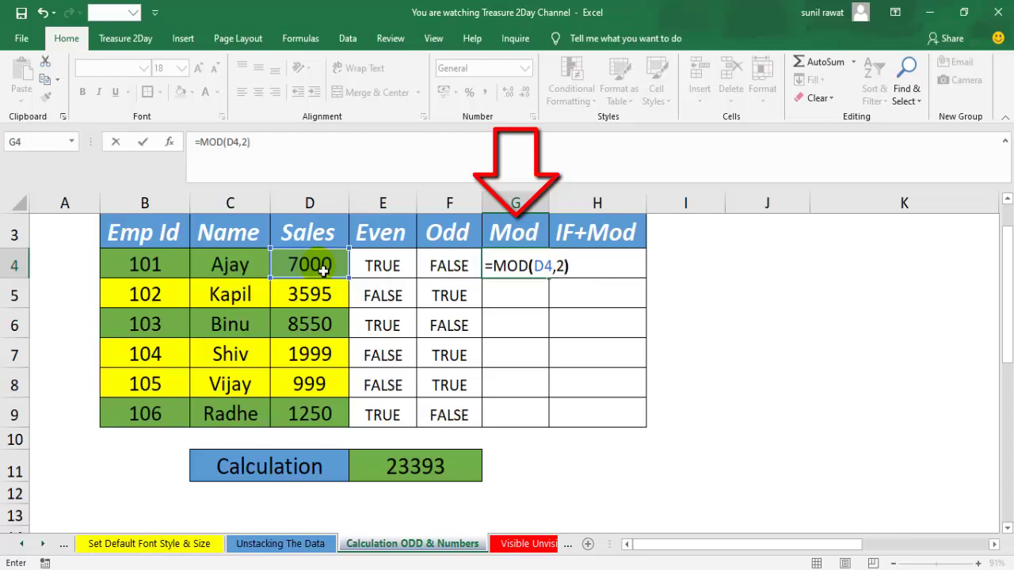
key(ctrl+Return)
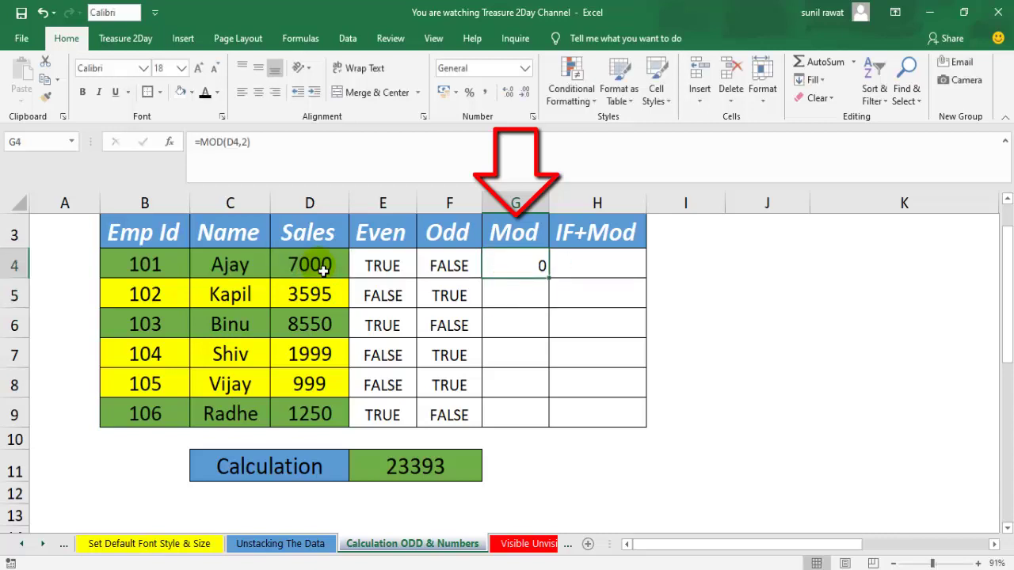
Copy the MOD formula from G4 through G9, giving 0, 1, 0, 1, 1, 0
key(ctrl+c)
key(Down)
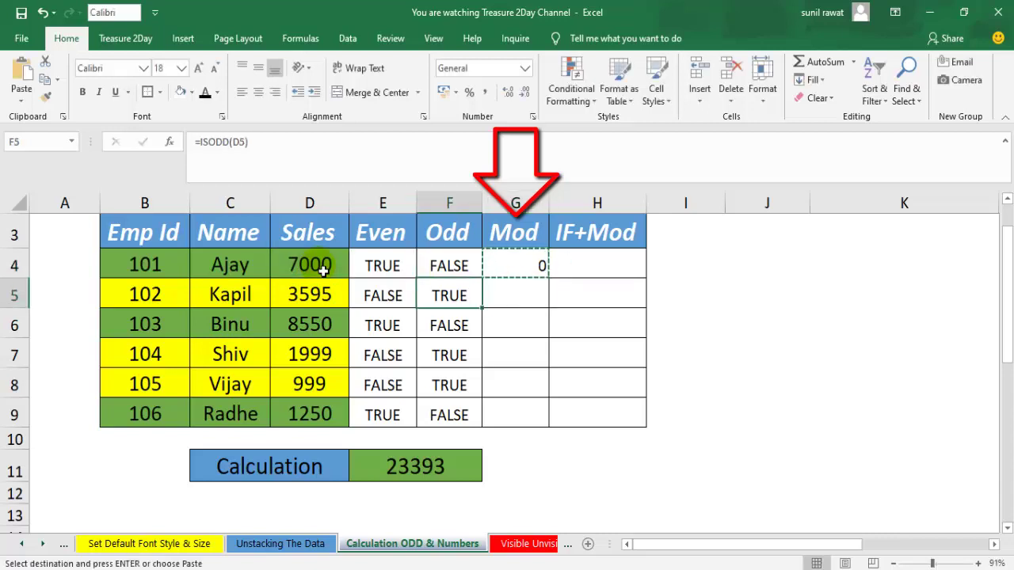
key(Down)
key(Down)
key(Down)
key(ctrl+shift+Up)
key(ctrl+v)
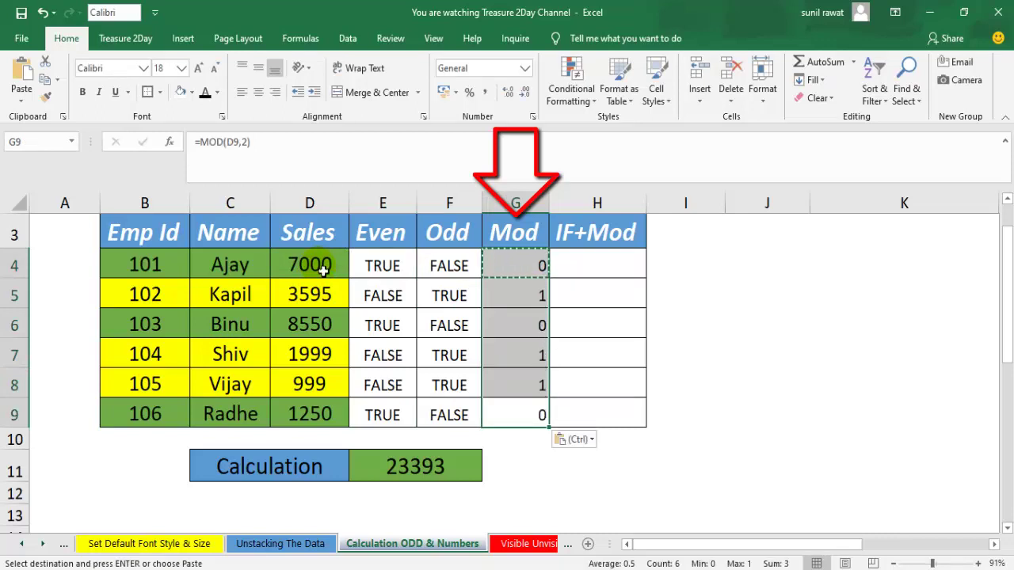
key(Escape)
key(Right)
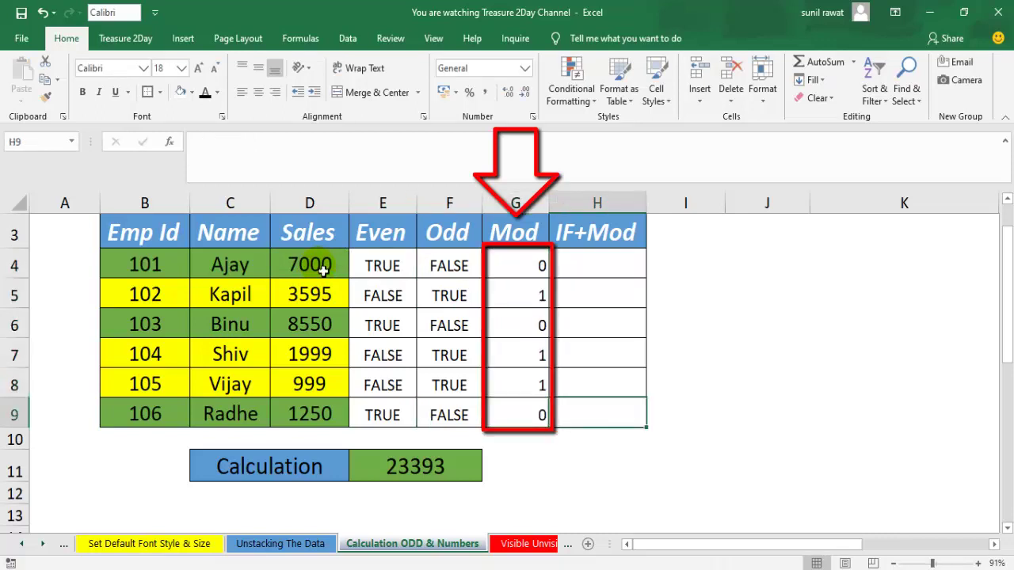
Check the copied MOD formula in G5
key(Up)
key(Left)
key(Up)
key(Up)
key(Up)
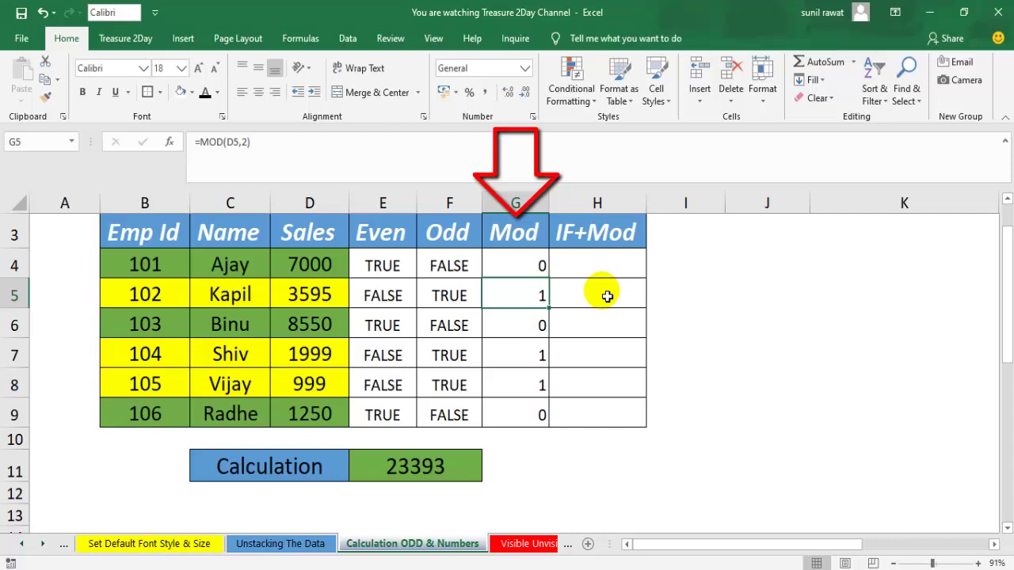
key(Right)
key(Up)
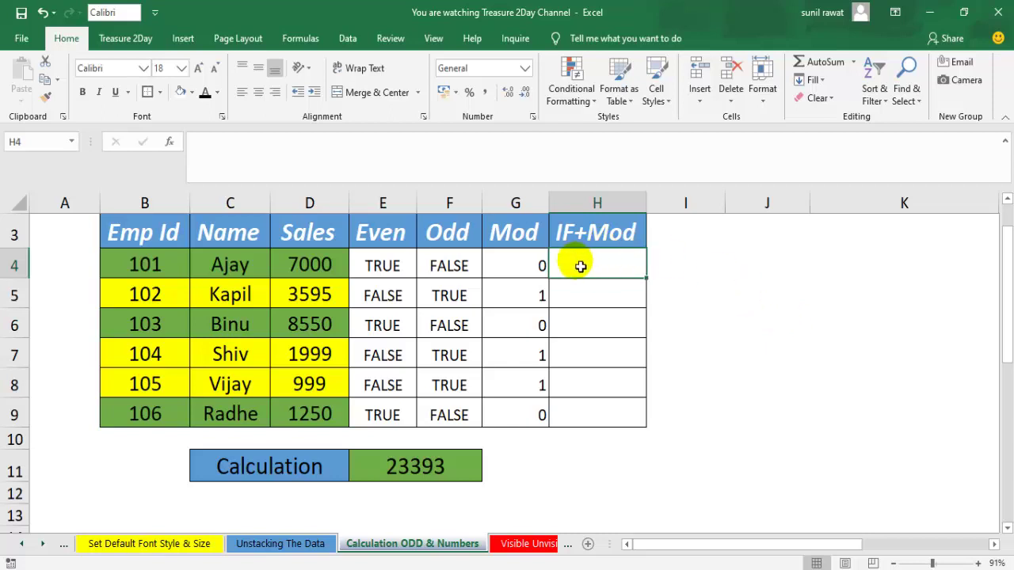
Type =IF(MOD(D4,2)=0,"EVEN","ODD") into cell H4
text(=)
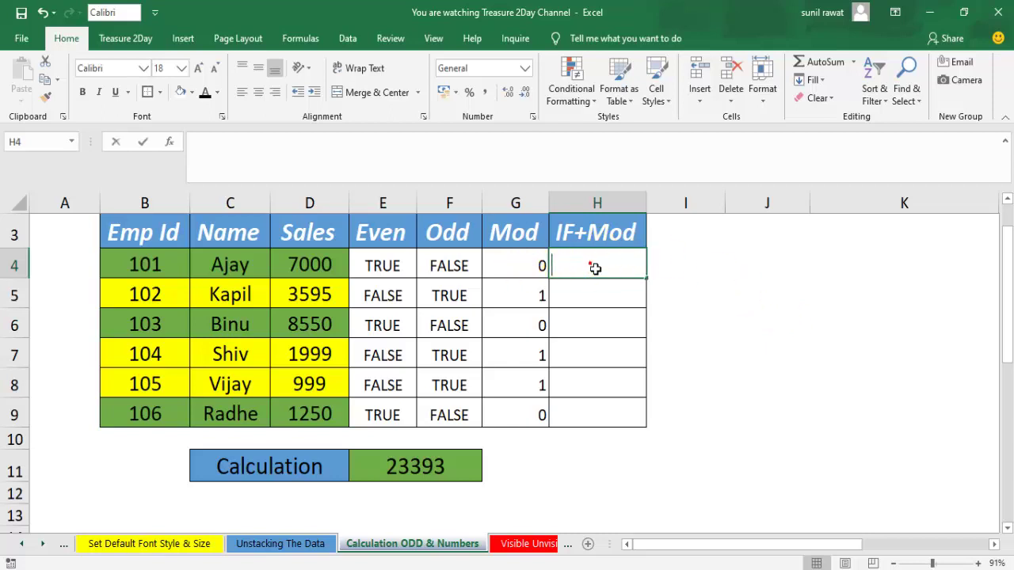
text(IF()
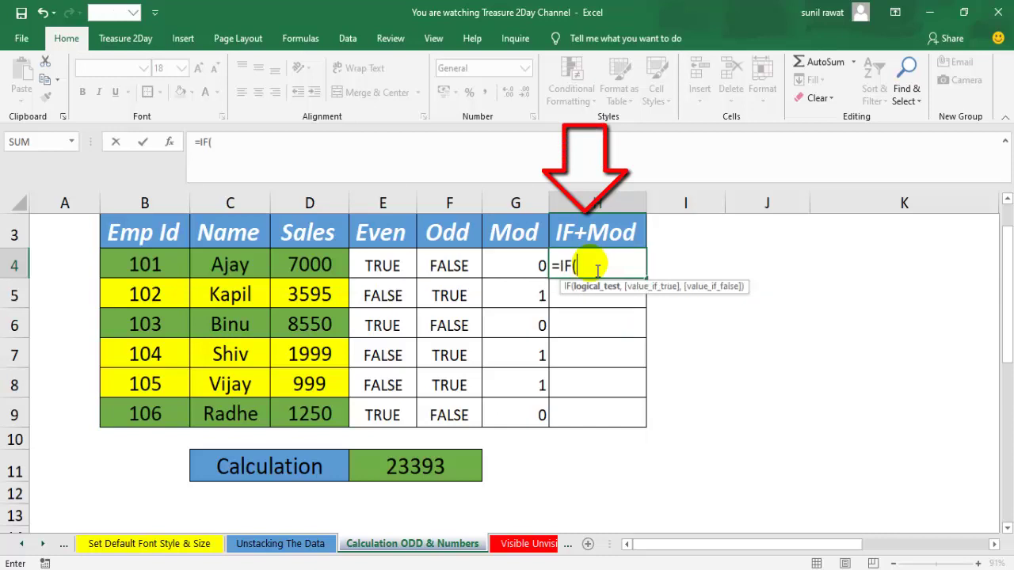
text(mod)
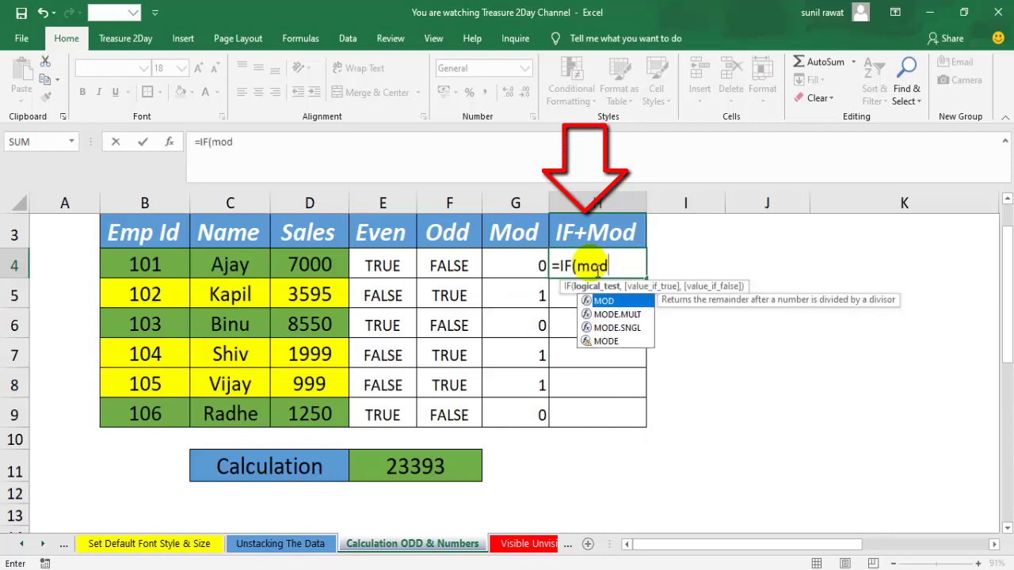
key(Tab)
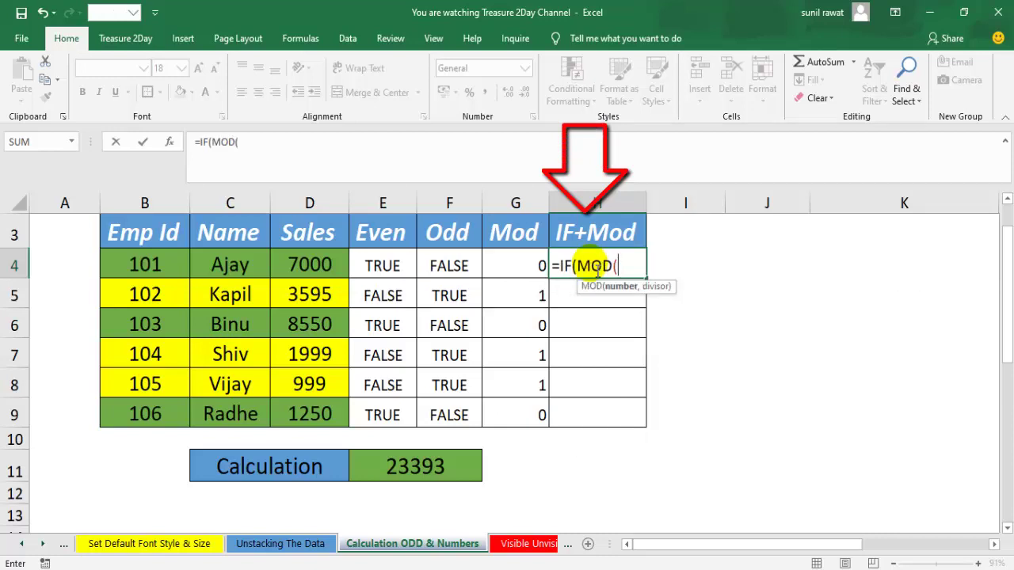
click(336, 269)
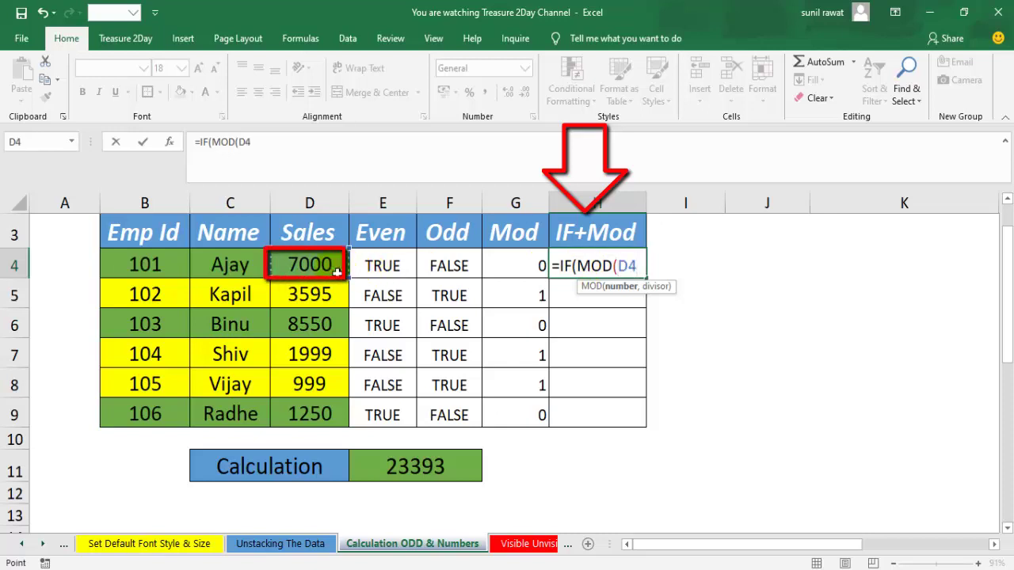
text(,)
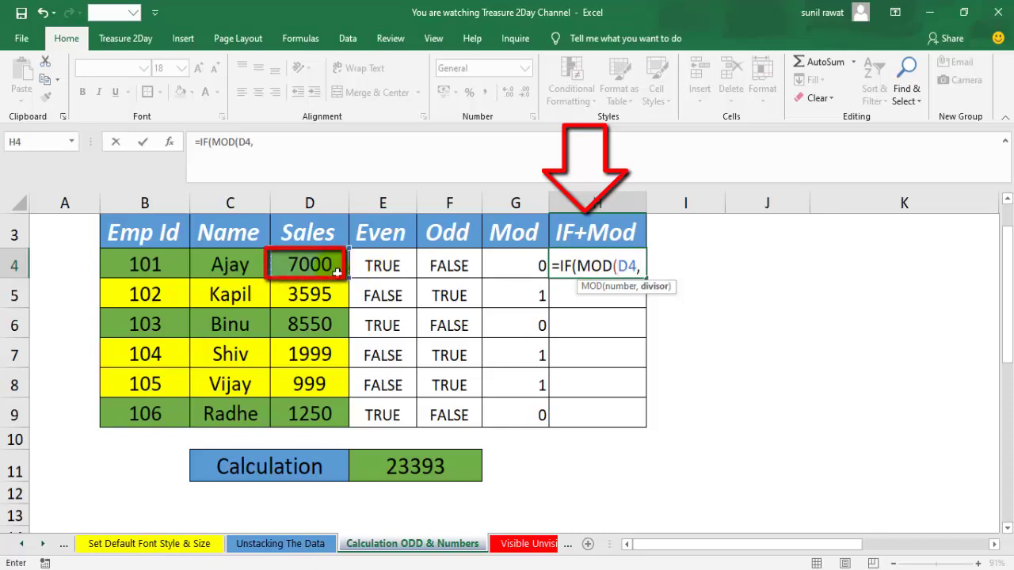
text(2)
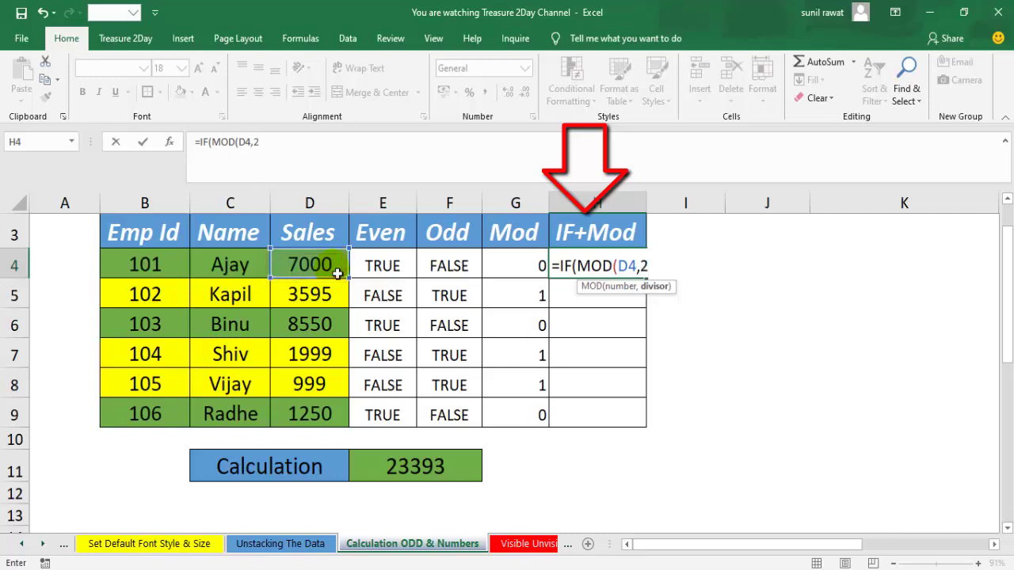
text())
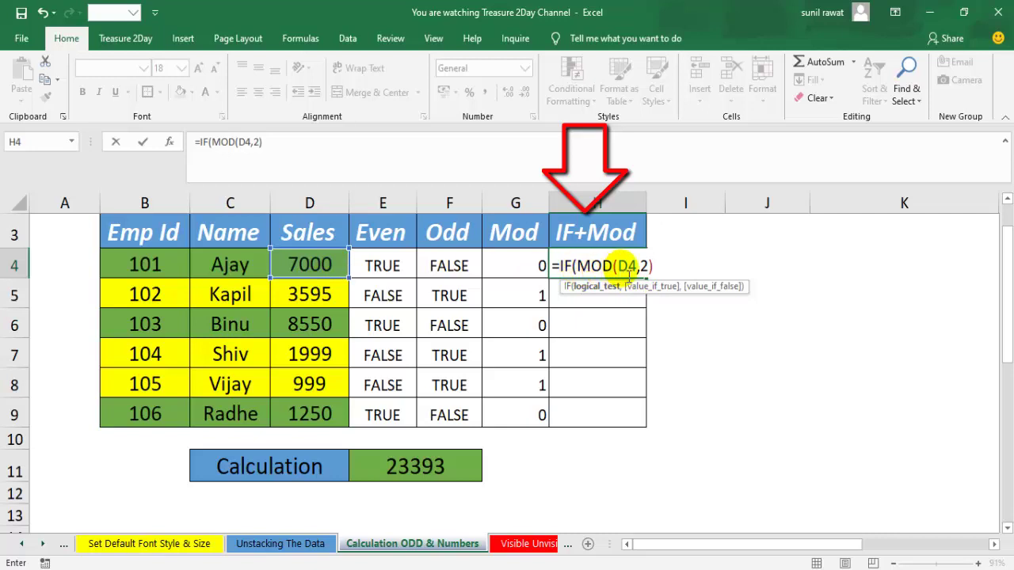
text(=)
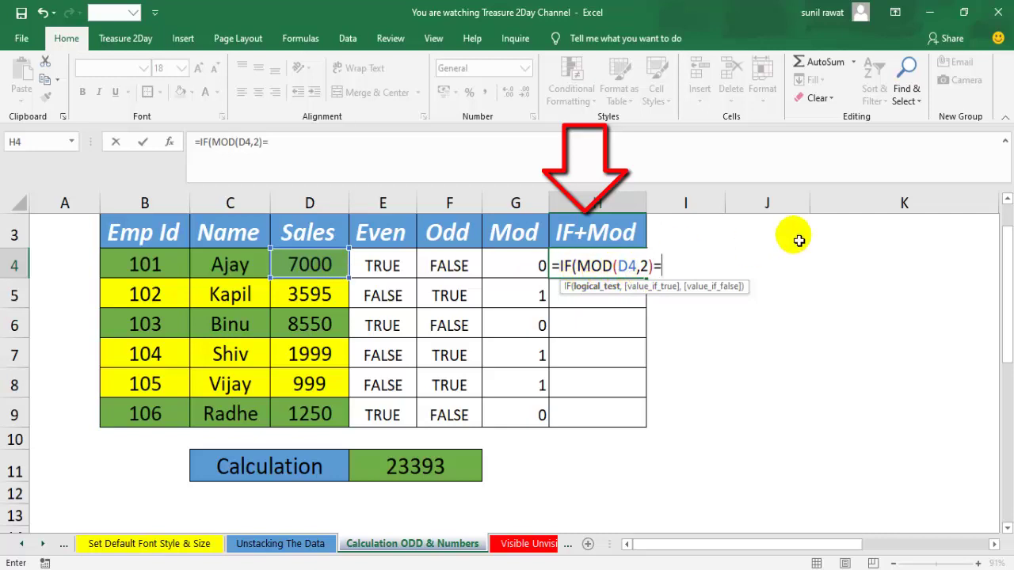
text(0)
text(,)
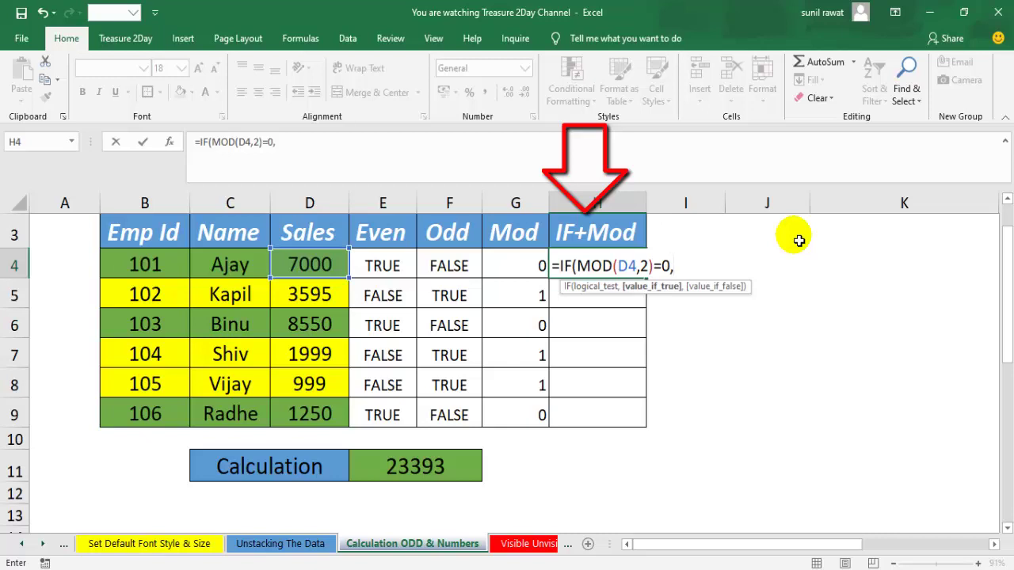
text(")
text(EVE)
text(N")
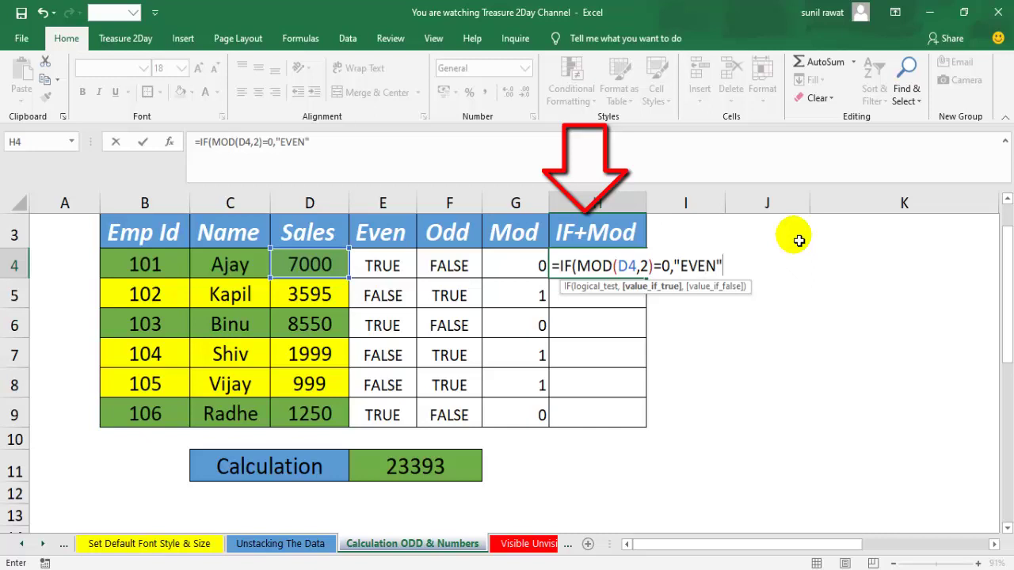
text(,)
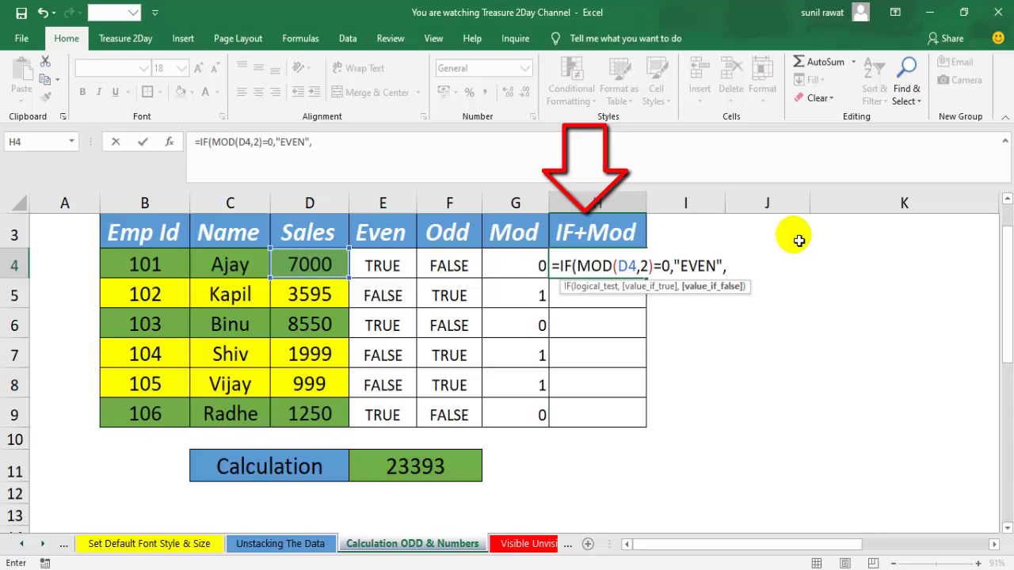
text("O)
text(DD")
text()))
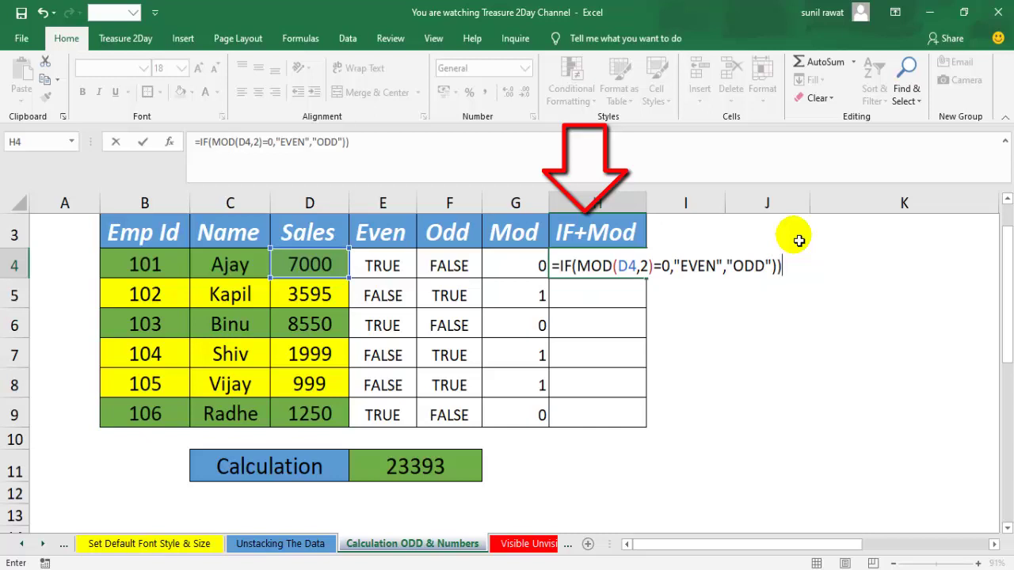
key(Return)
key(Return)
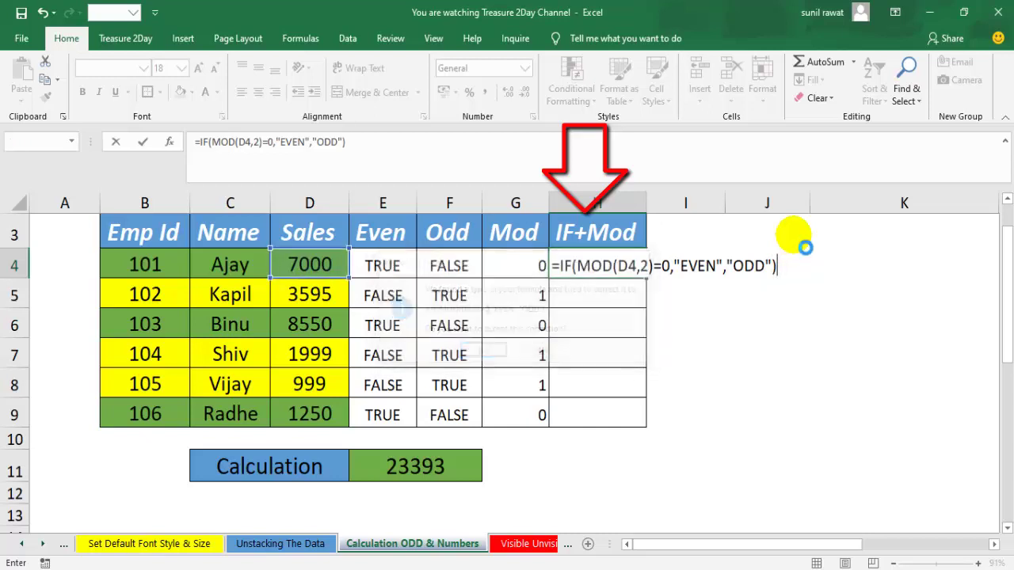
Copy the H4 formula into H4:H9 so each sale shows EVEN or ODD
key(ctrl+c)
key(Left)
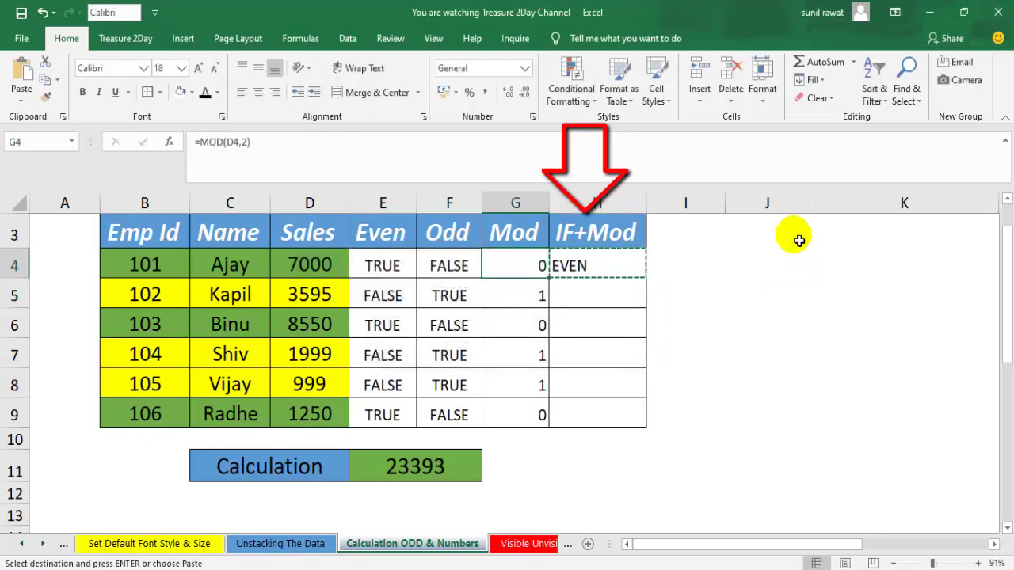
key(ctrl+Down)
key(Down)
key(Up)
key(Right)
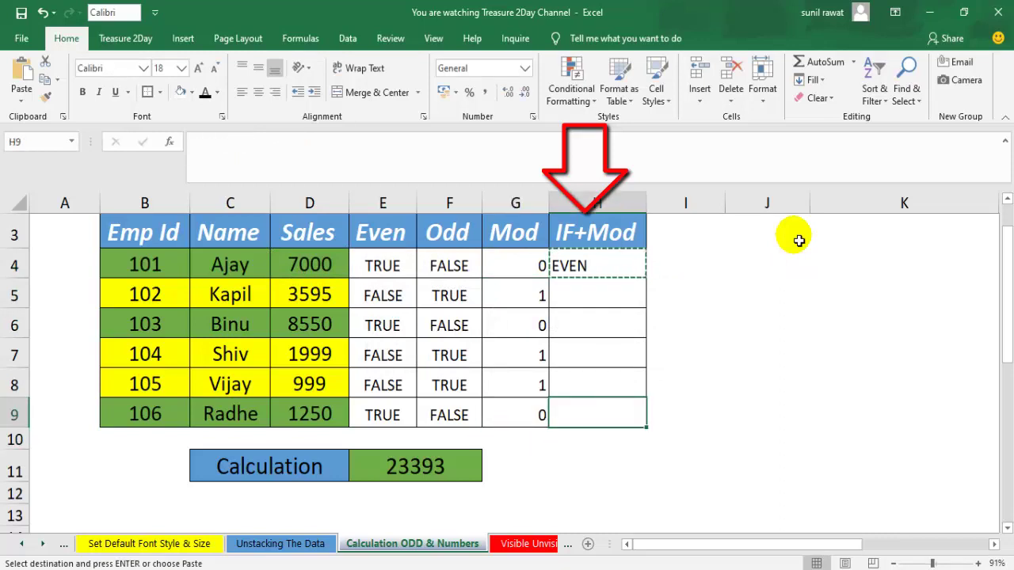
key(ctrl+shift+Up)
key(ctrl+v)
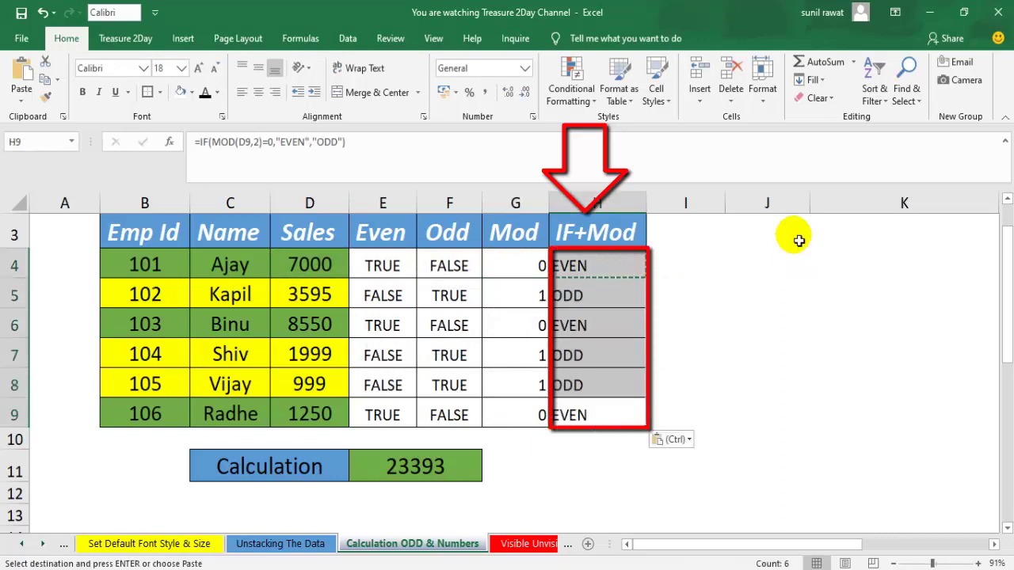
key(Escape)
Check the copied IF+Mod formulas in H4, H5 and H6
key(Left)
key(Up)
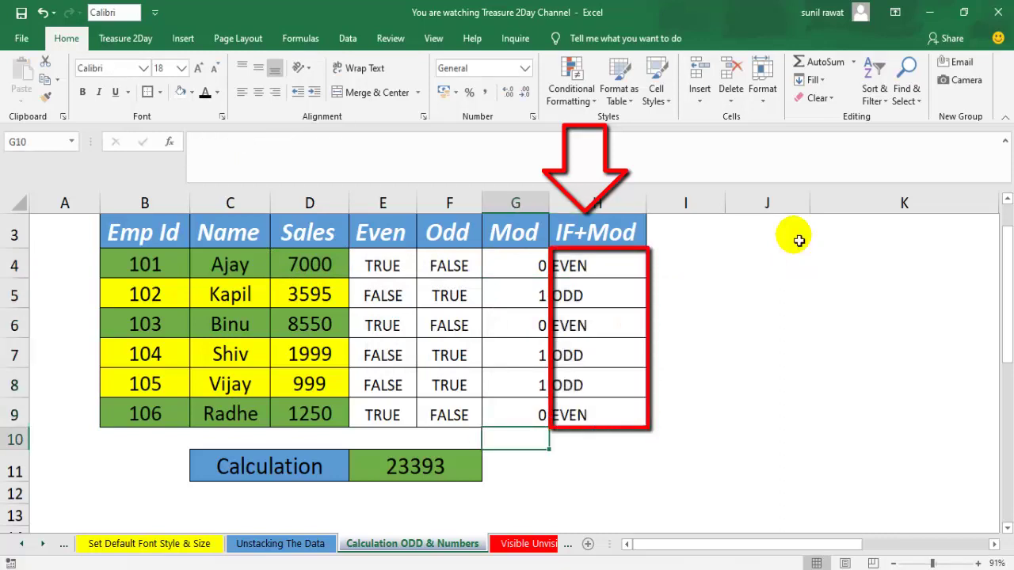
key(Up)
key(Up)
key(Up)
key(Up)
key(Right)
key(Down)
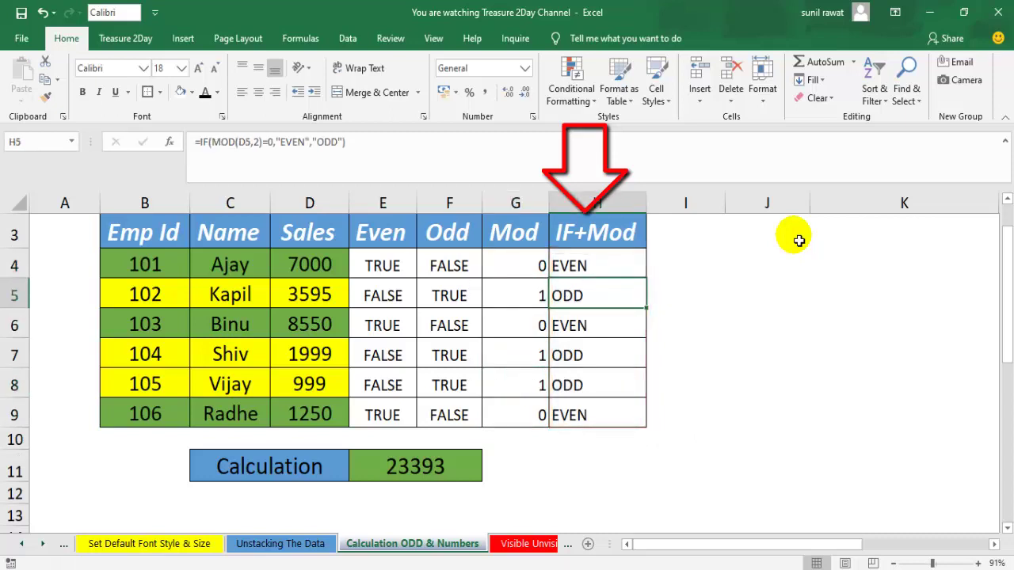
key(Left)
key(Right)
key(Down)
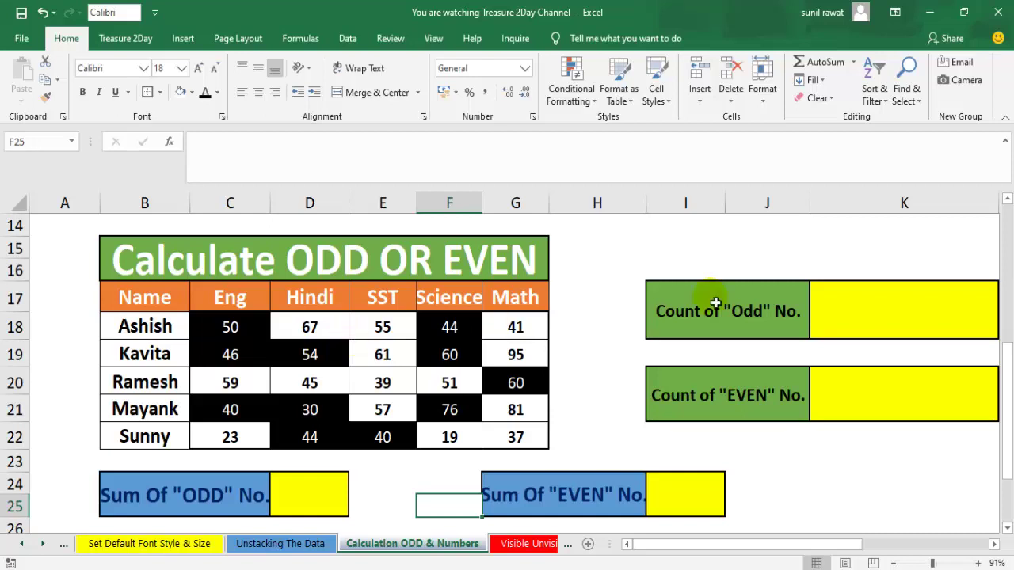
Select merged cell K17 beside the Count of "Odd" No. label
click(870, 326)
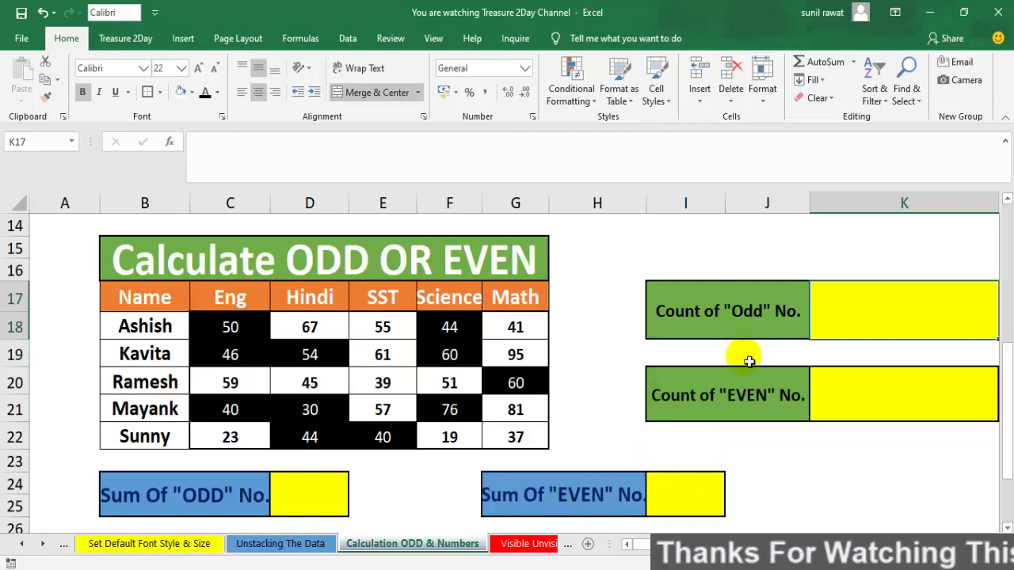
click(866, 323)
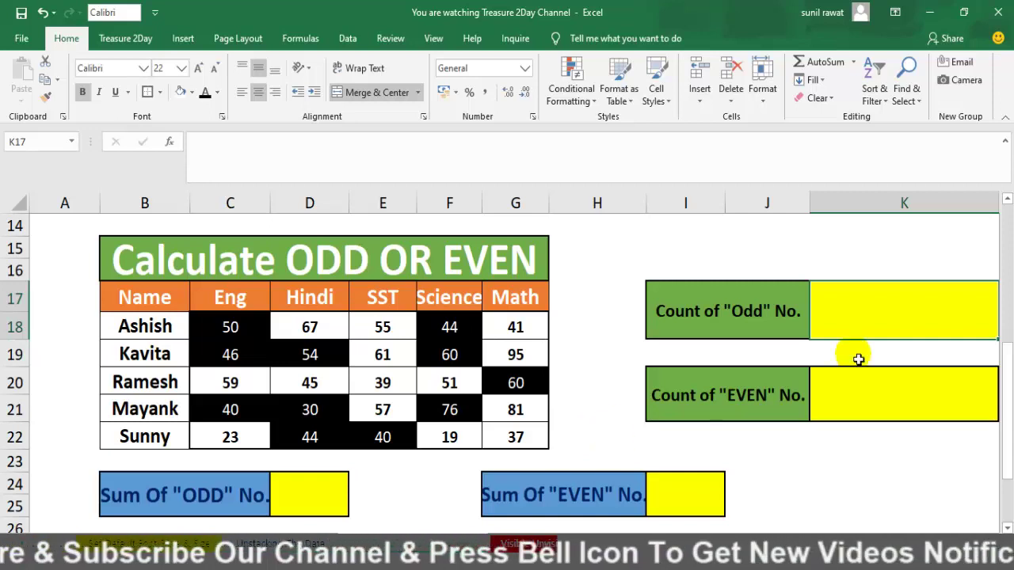
In K17, type =MOD($C$18:$G$22,2)=1 to test each mark for an odd remainder
text(=)
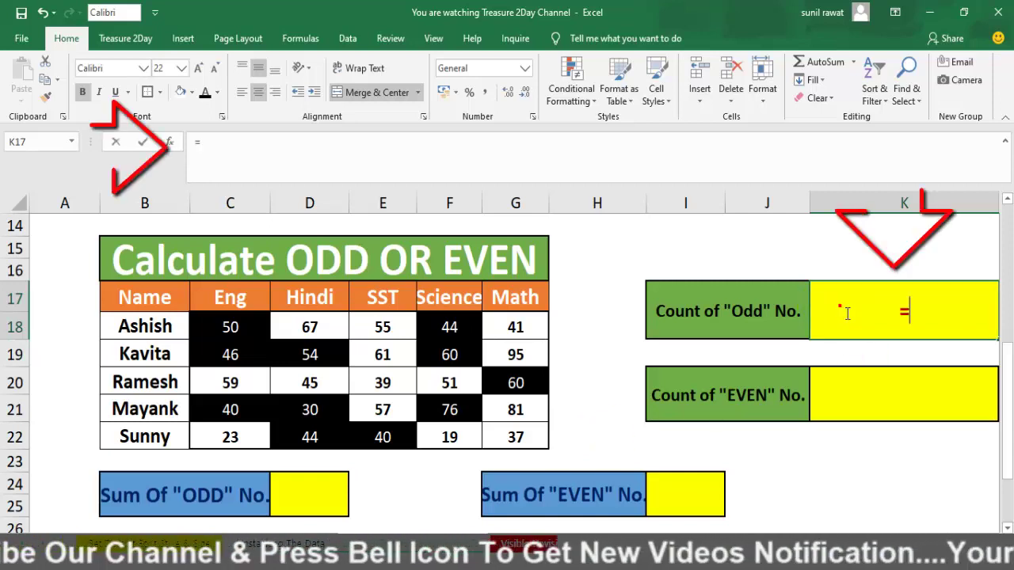
text(mod)
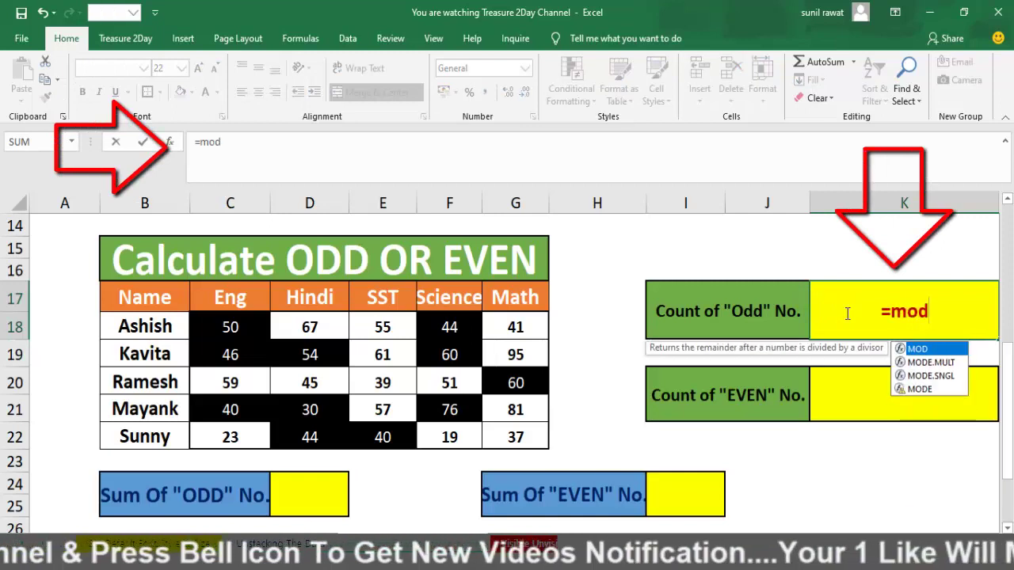
key(Tab)
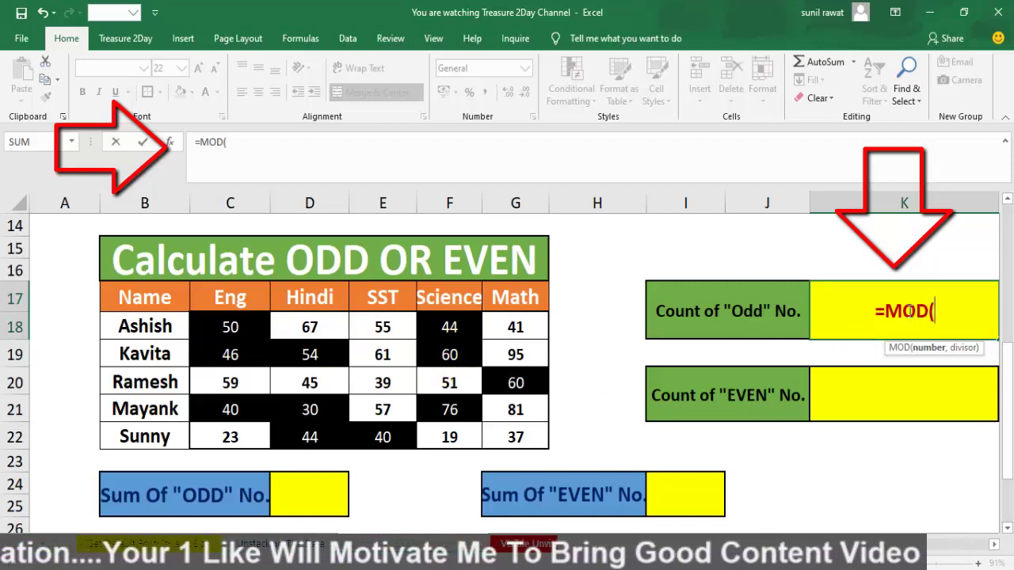
click(257, 329)
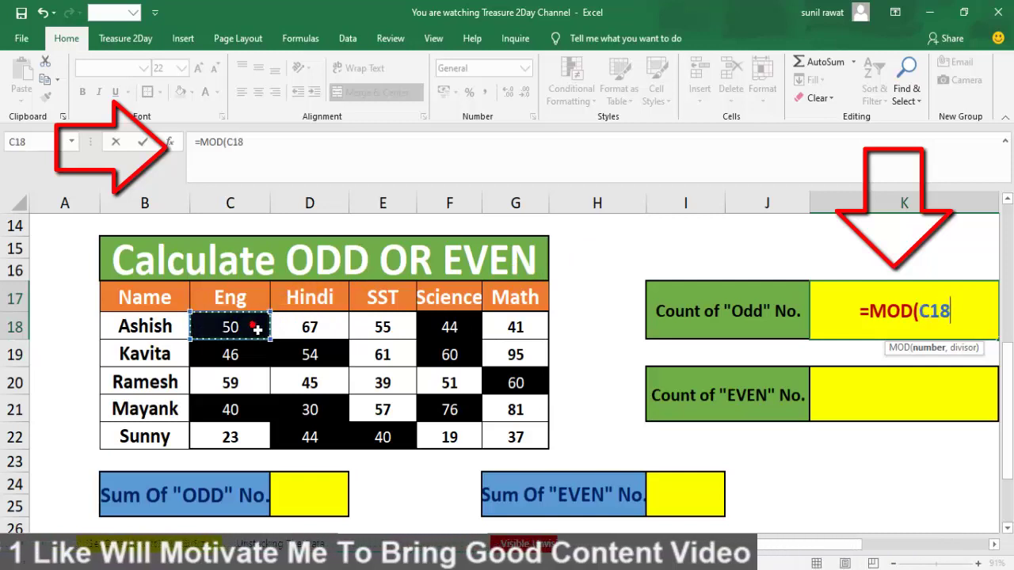
key(ctrl+shift+Down)
key(ctrl+shift+Right)
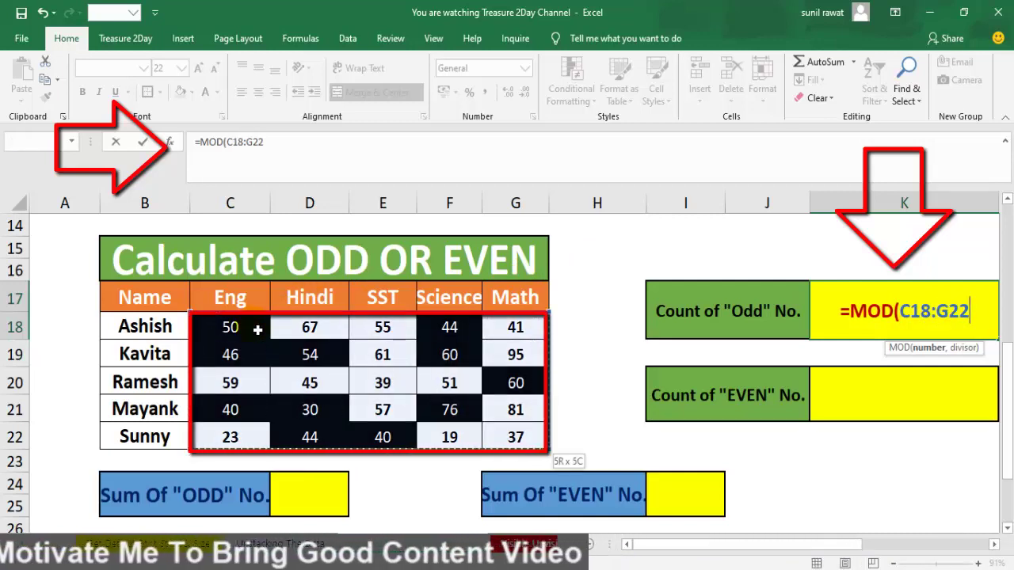
key(F4)
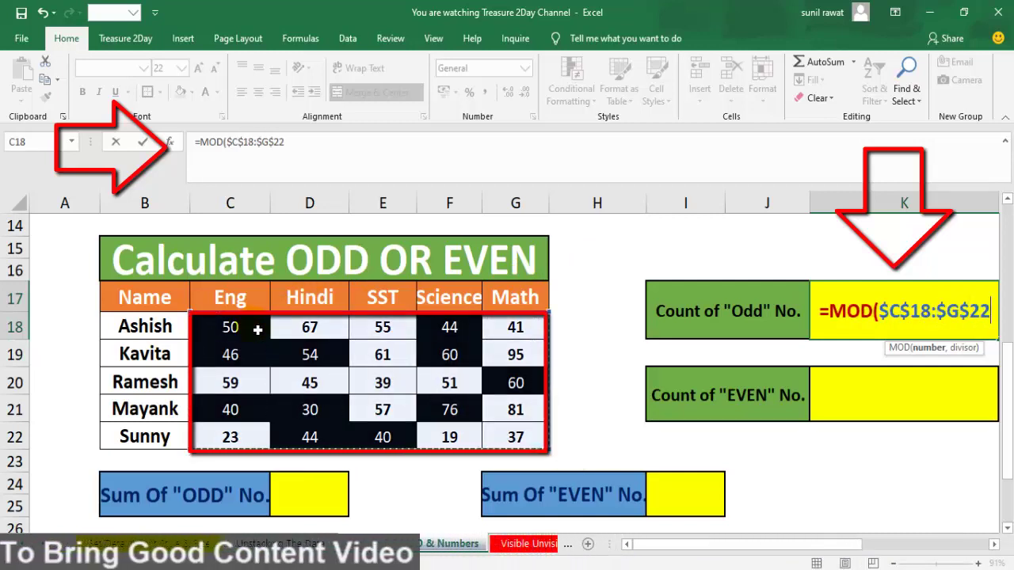
text(,)
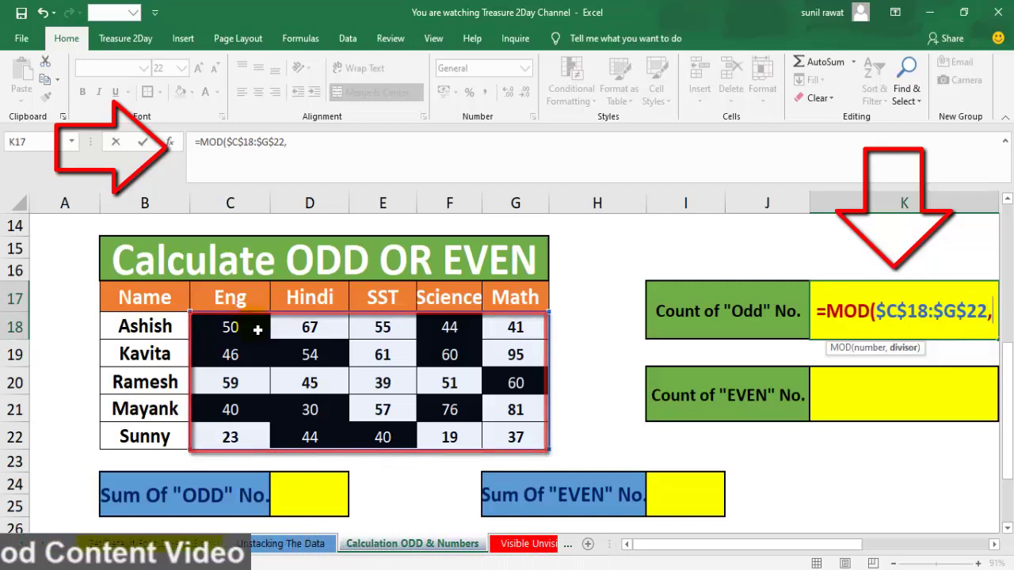
text(2)
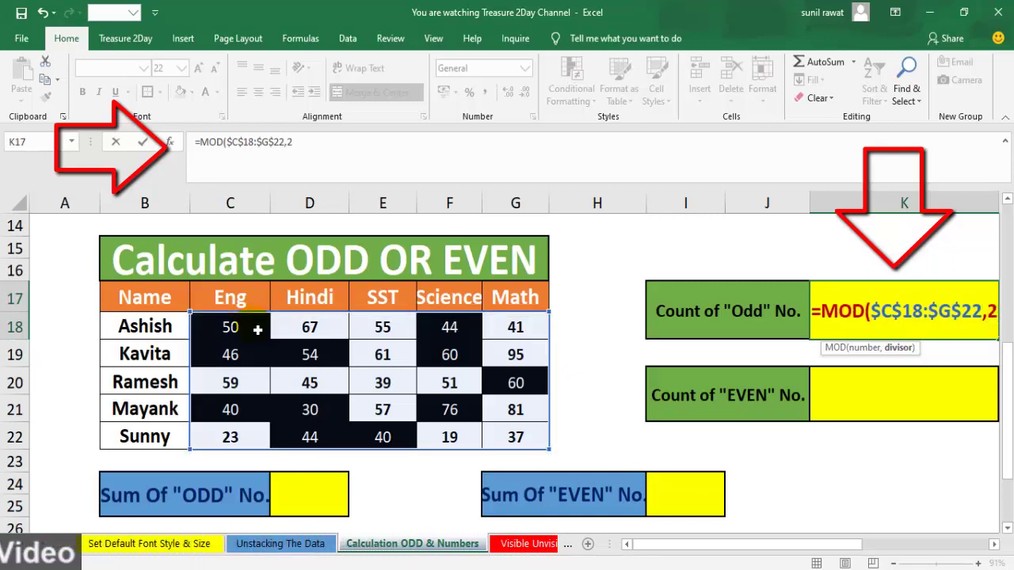
text())
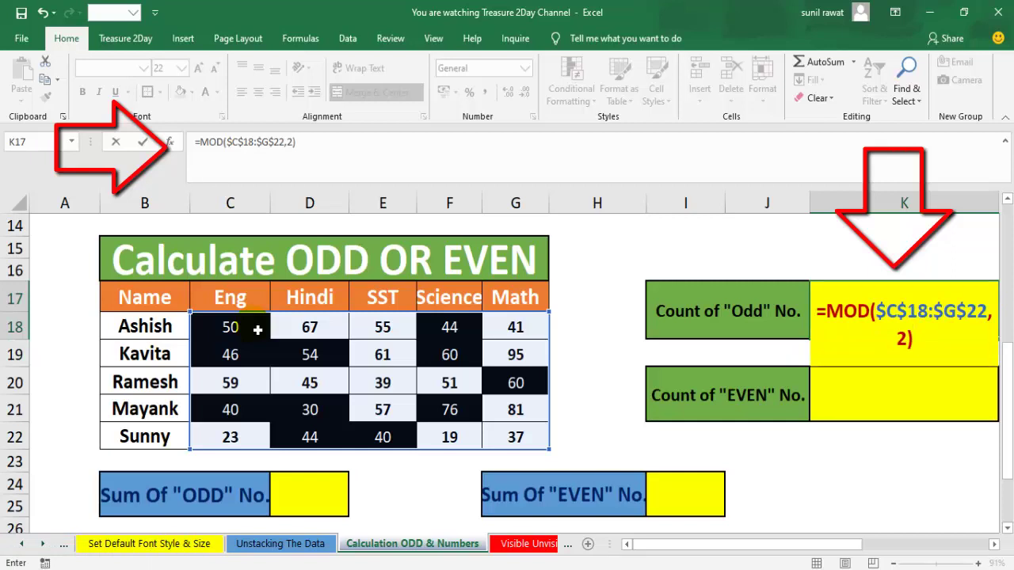
text(=)
text(1)
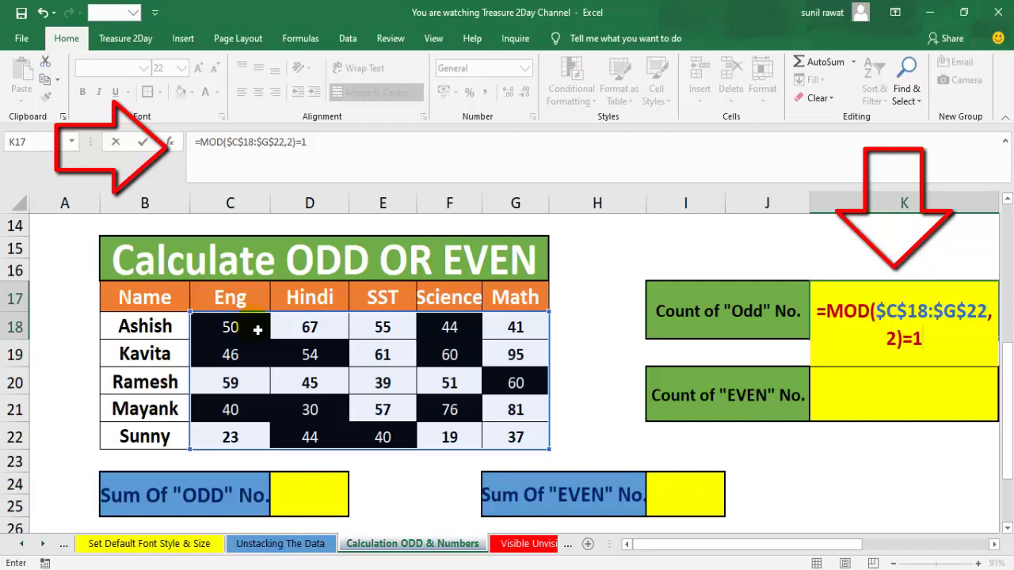
click(927, 344)
Enter the odd-count formula, then preview MOD($C$18:$G$22,2)=1 as its TRUE/FALSE array
key(ctrl+Return)
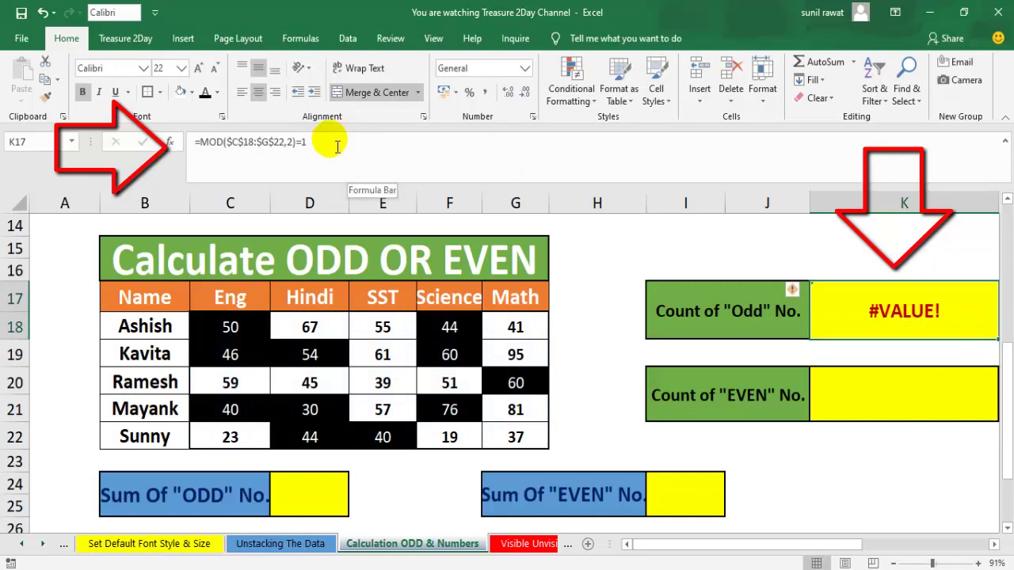
drag(328, 143, 200, 147)
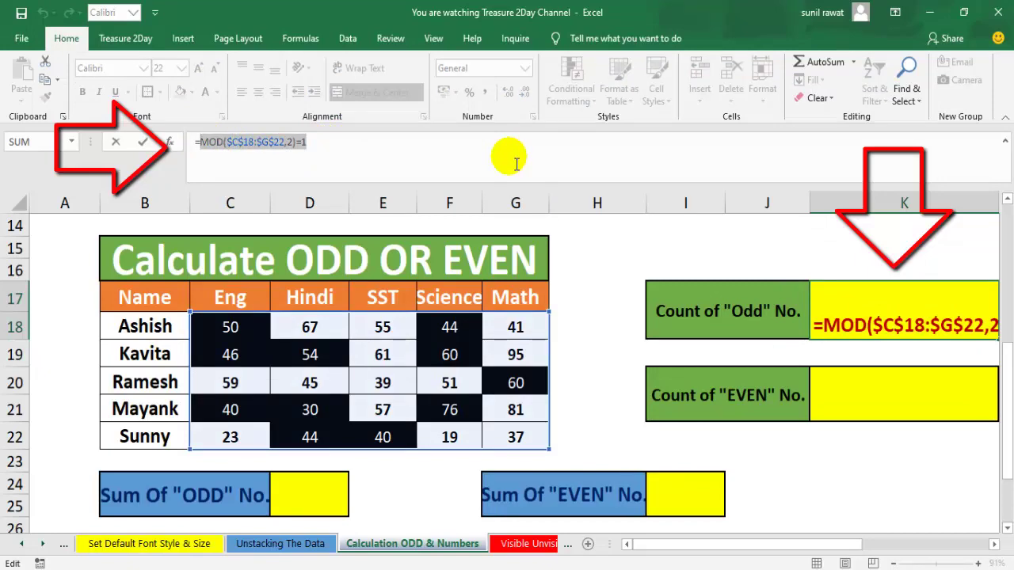
key(F9)
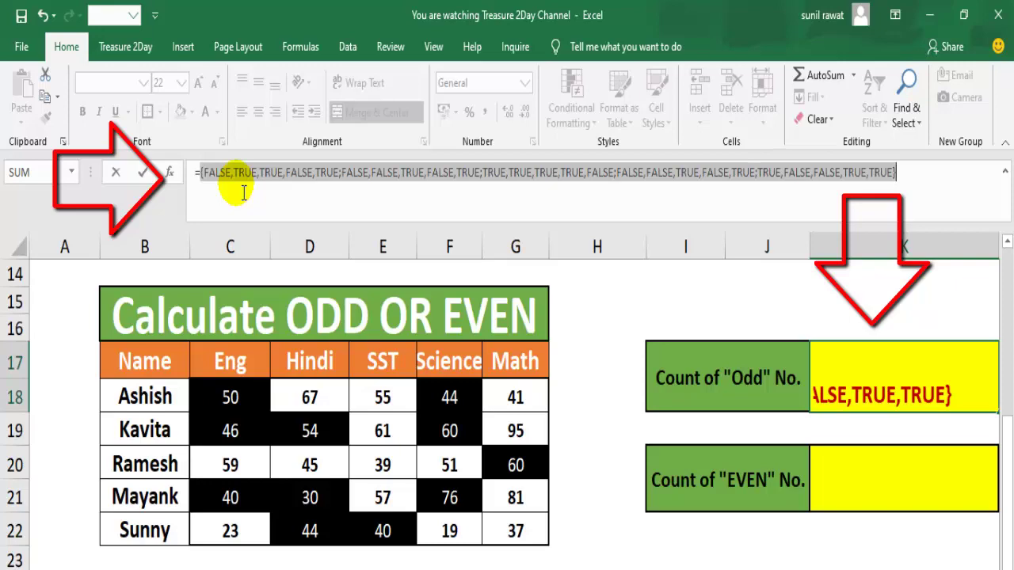
key(Escape)
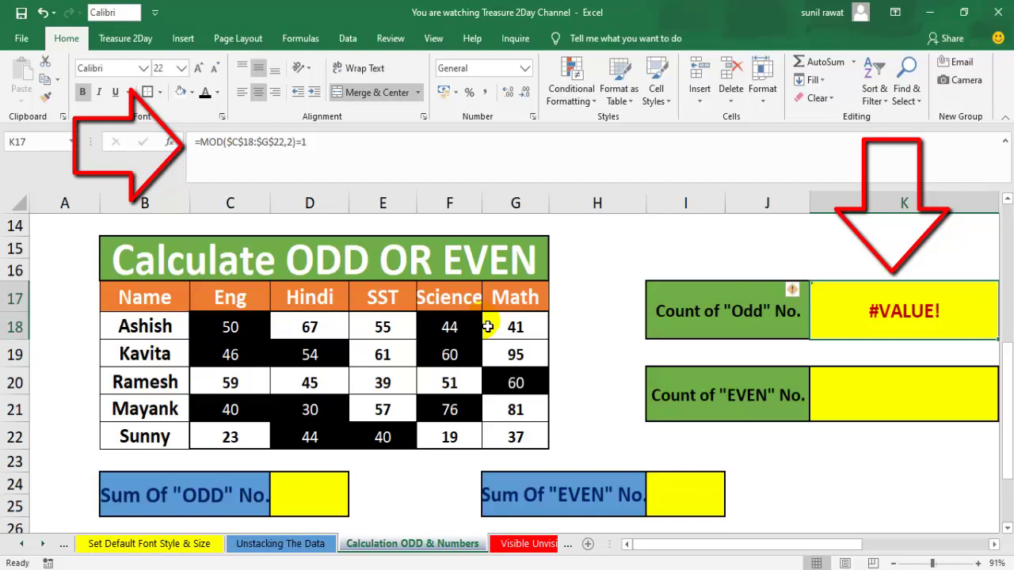
Revise K17 to =(MOD($C$18:$G$22,2)=1)+0 to turn TRUE/FALSE into numbers
click(200, 142)
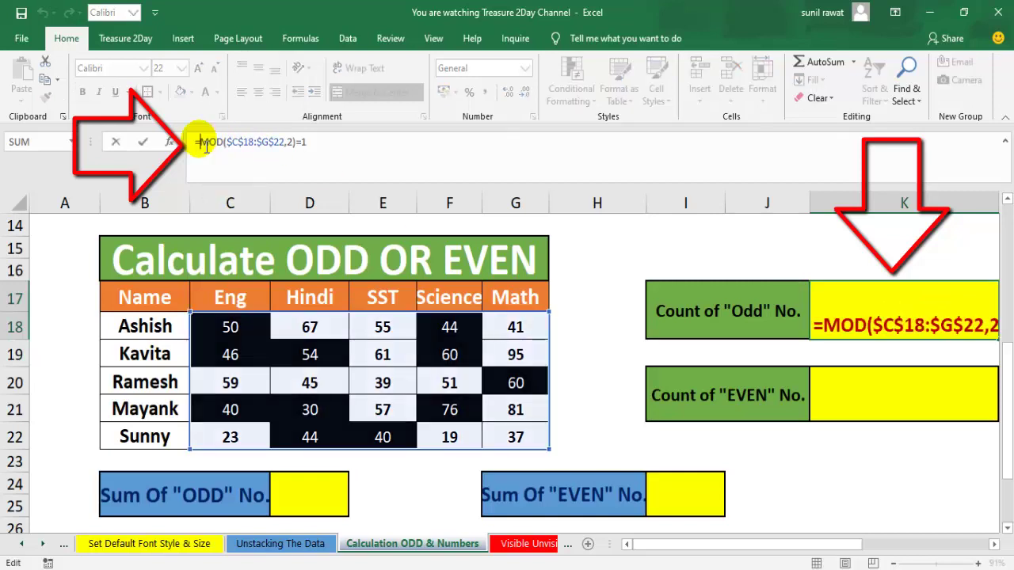
text(()
click(347, 148)
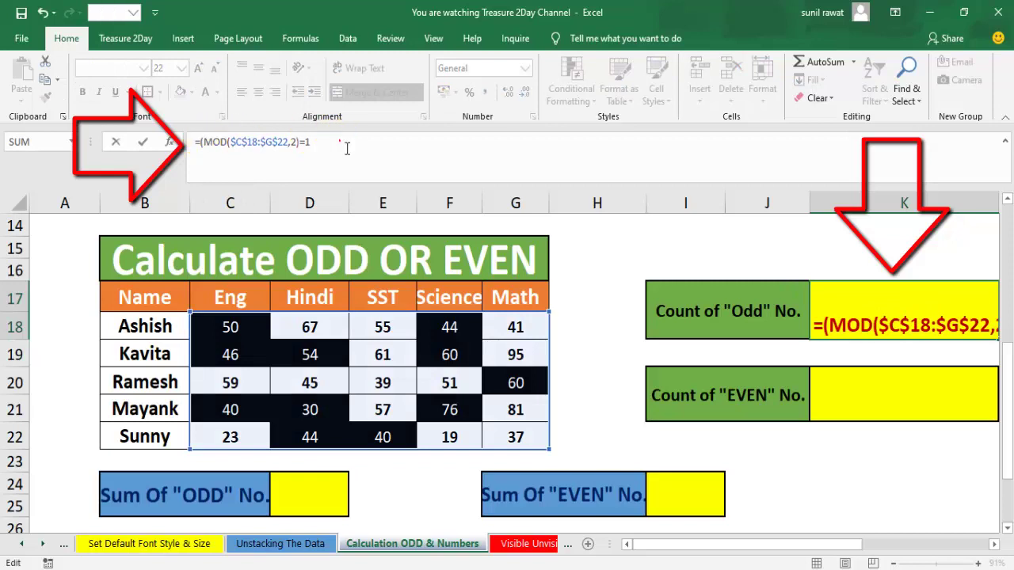
text())
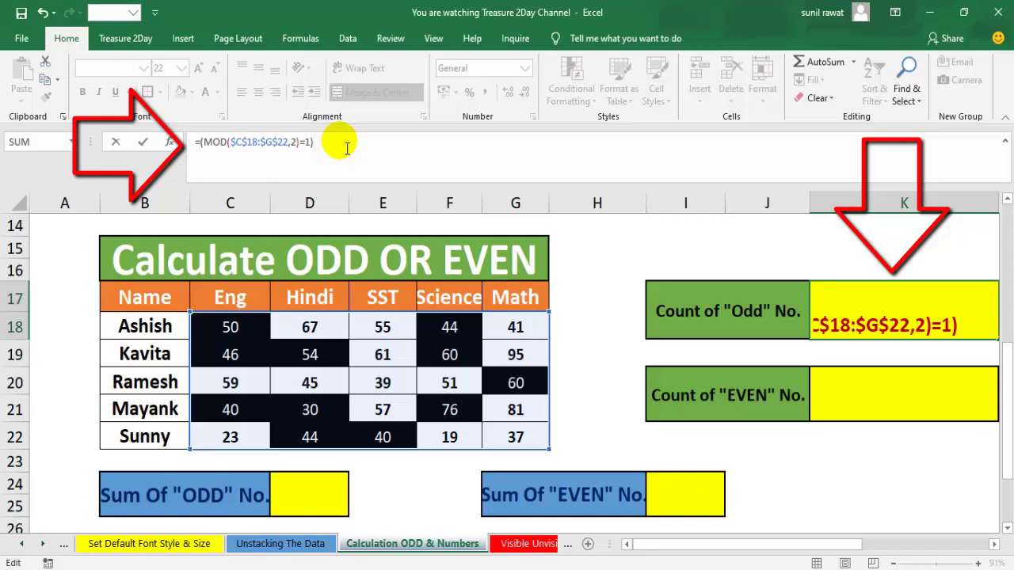
text(+)
text(0)
key(Return)
key(Up)
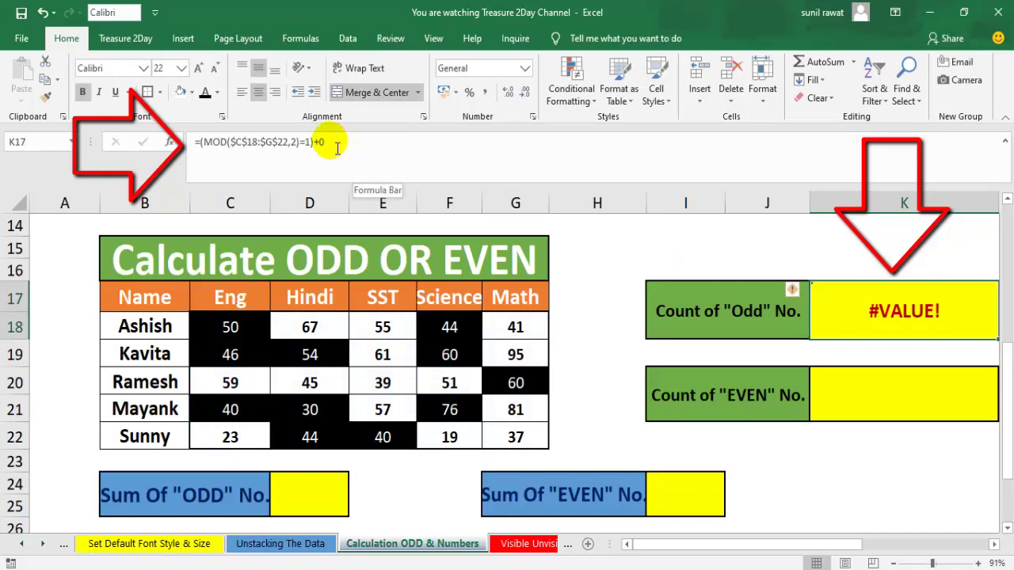
Preview the 0/1 array of odd-mark results without changing the formula
drag(329, 142, 196, 142)
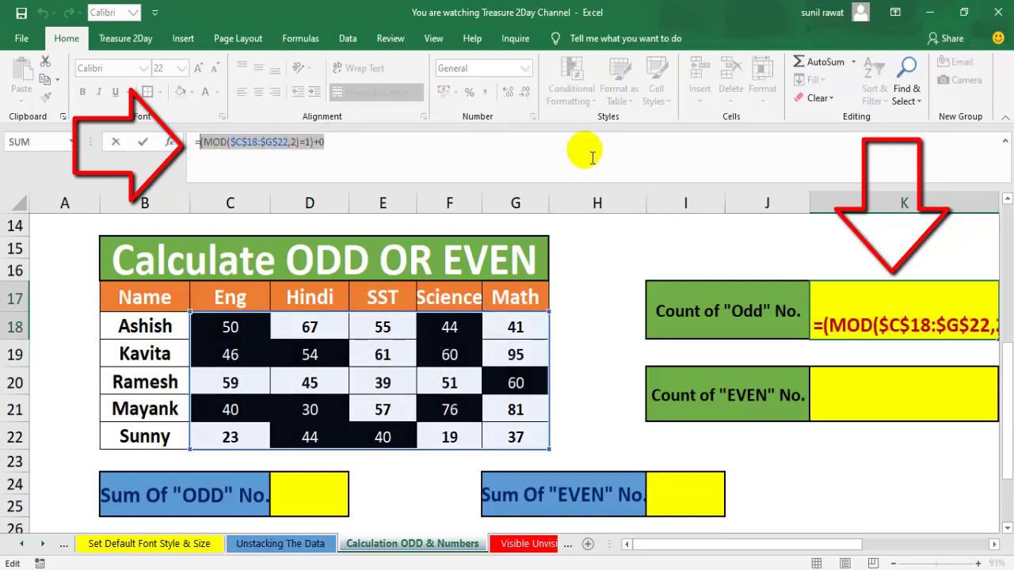
key(F9)
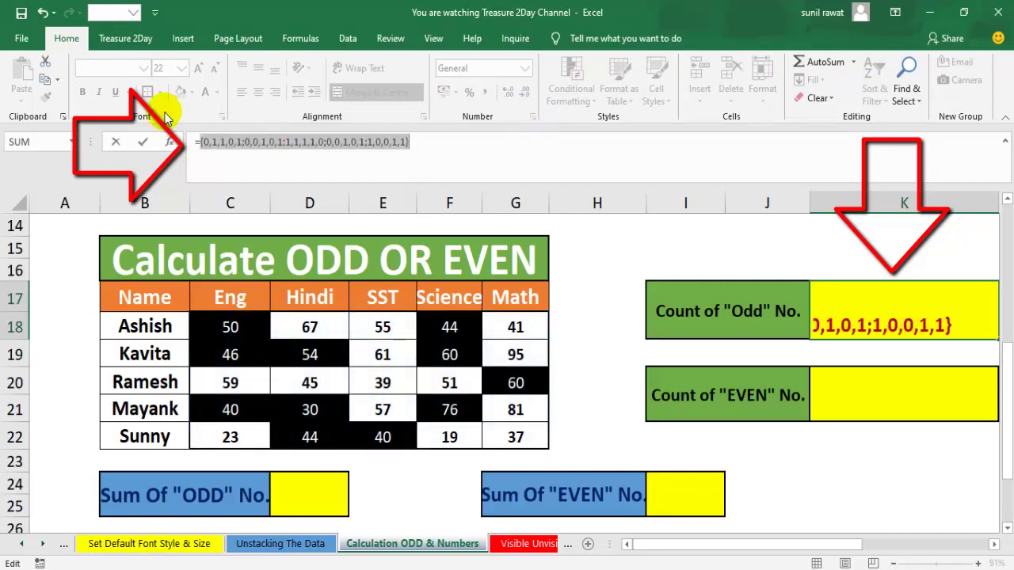
key(End)
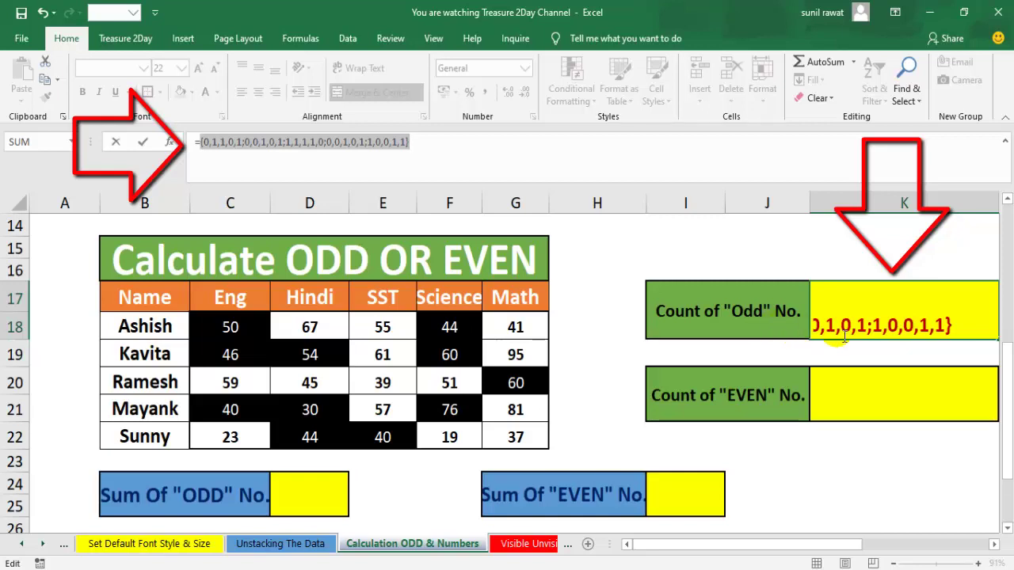
key(Escape)
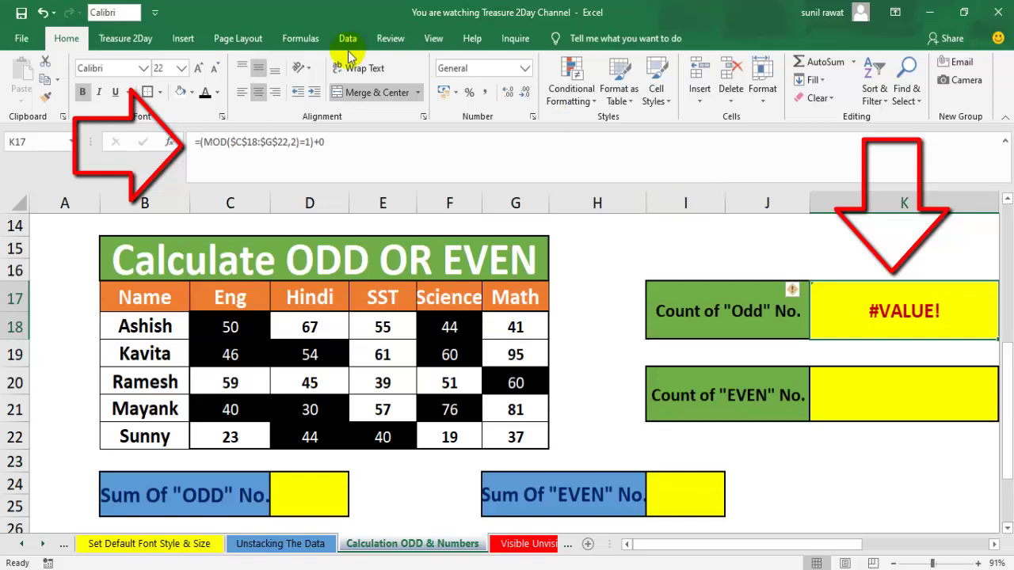
Wrap the K17 test as =SUMPRODUCT((MOD($C$18:$G$22,2)=1)+0)), with an extra closing bracket
click(201, 142)
text(sum)
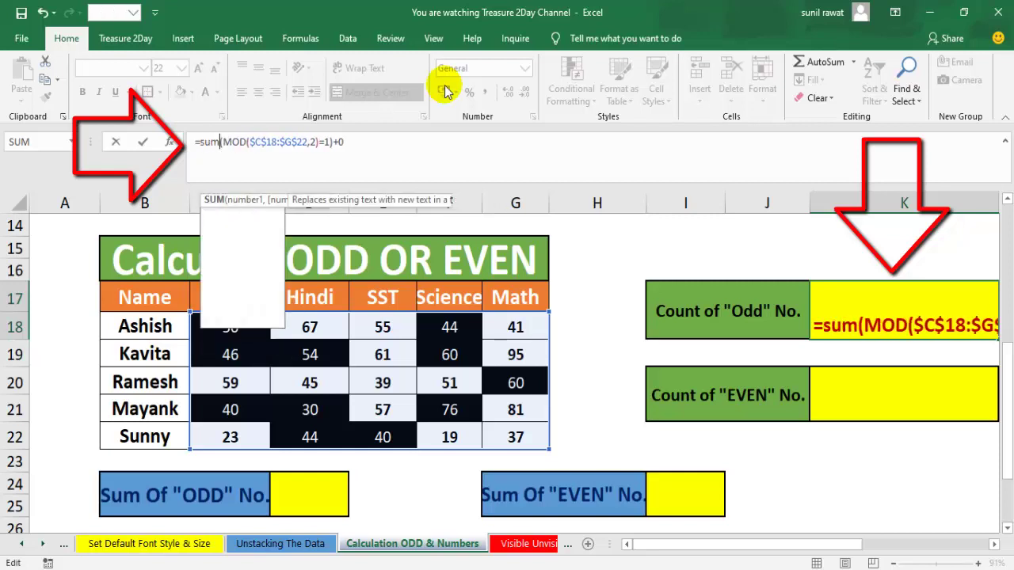
text(pro)
key(Tab)
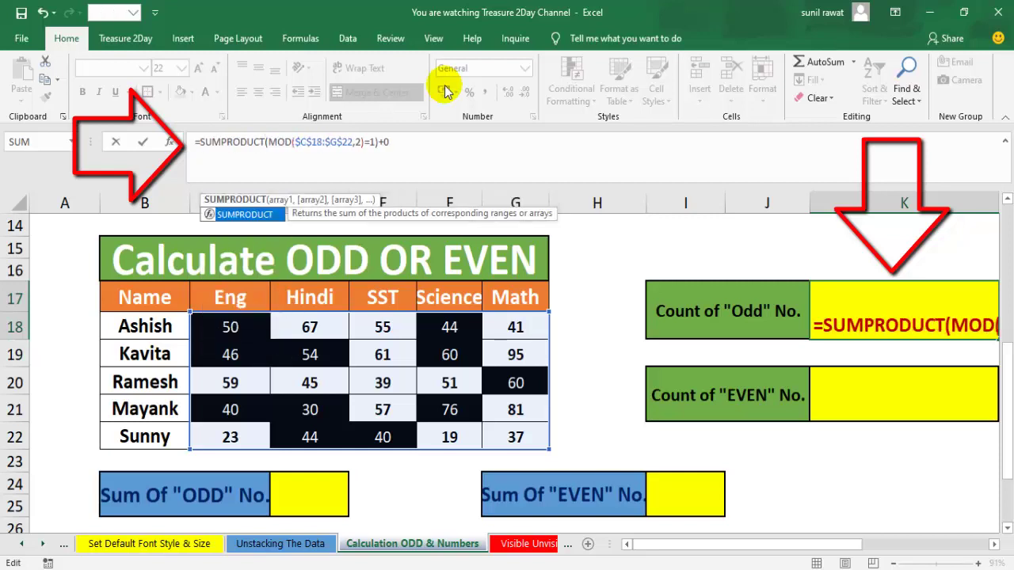
text(()
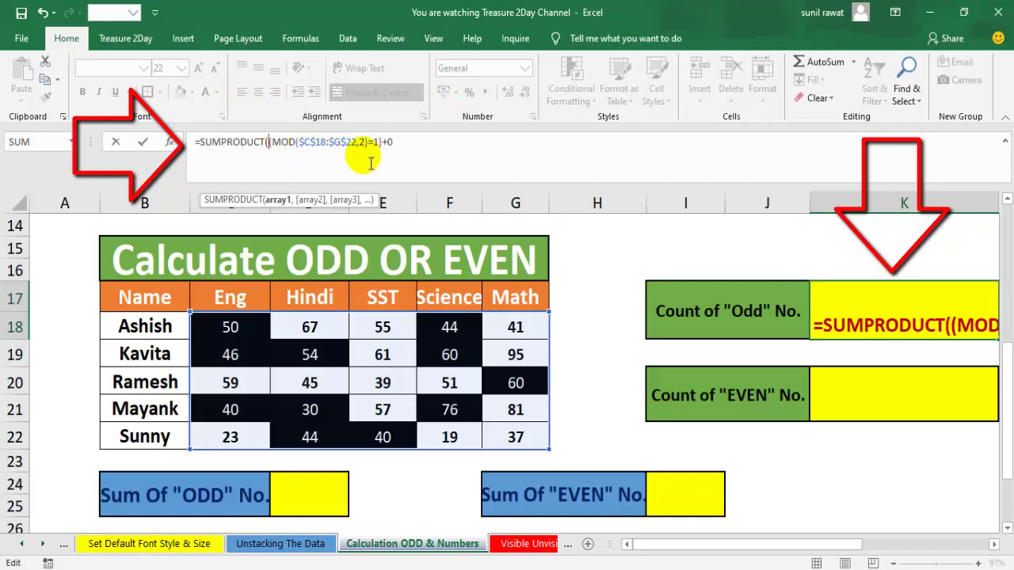
click(427, 146)
text()))
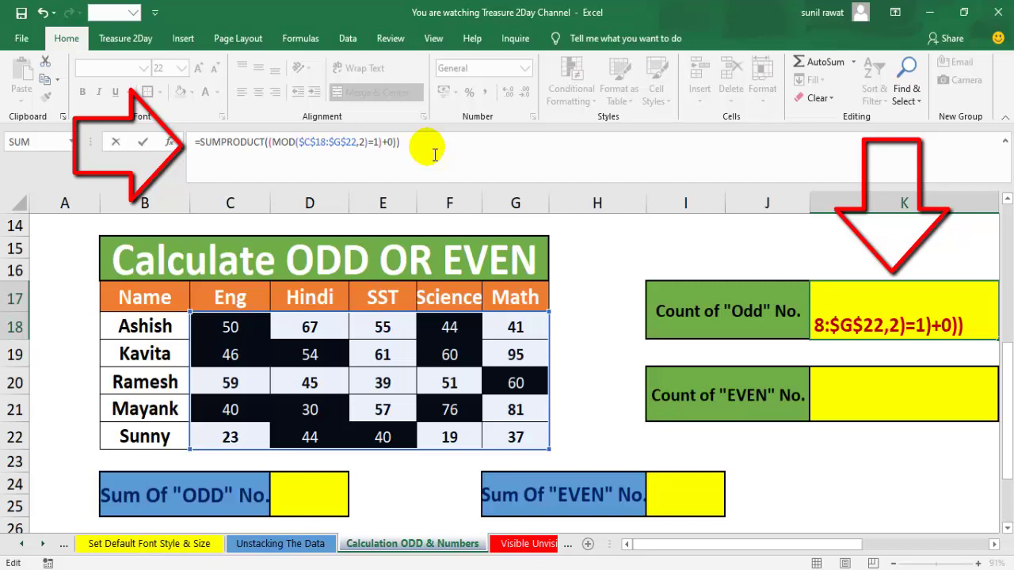
Commit the SUMPRODUCT formula and accept Excel's bracket correction, giving an odd count of 14
key(Return)
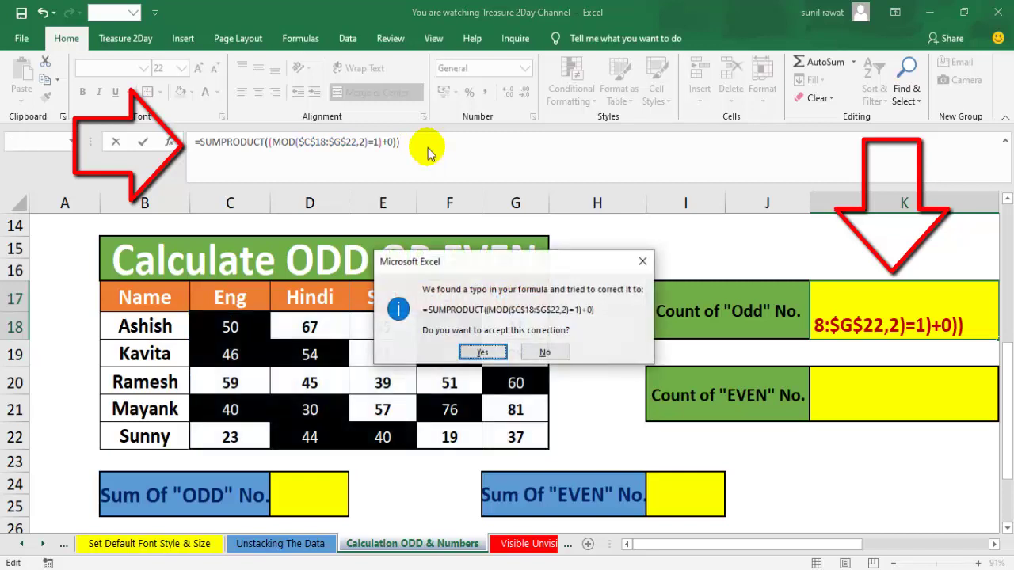
key(Return)
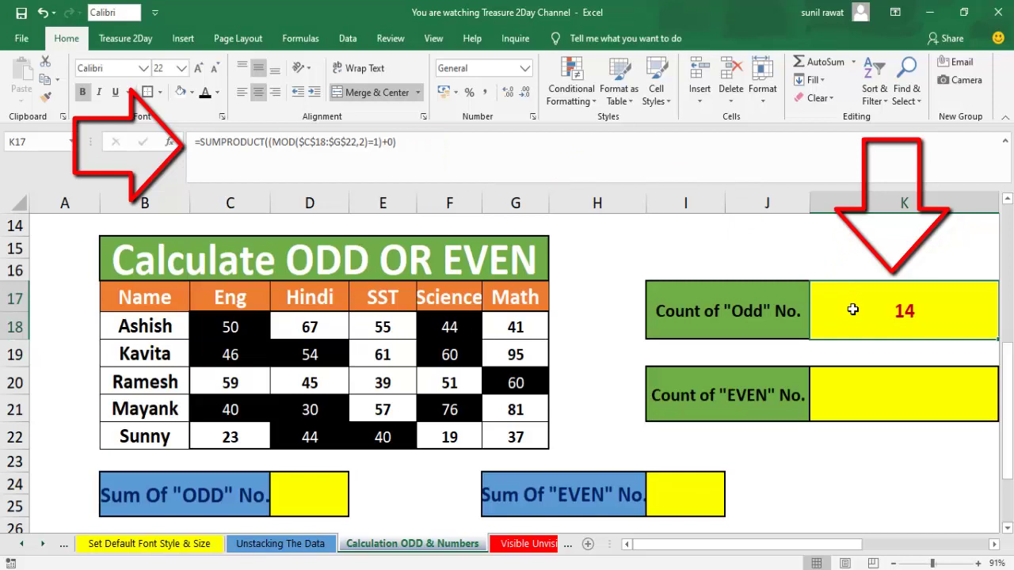
click(327, 334)
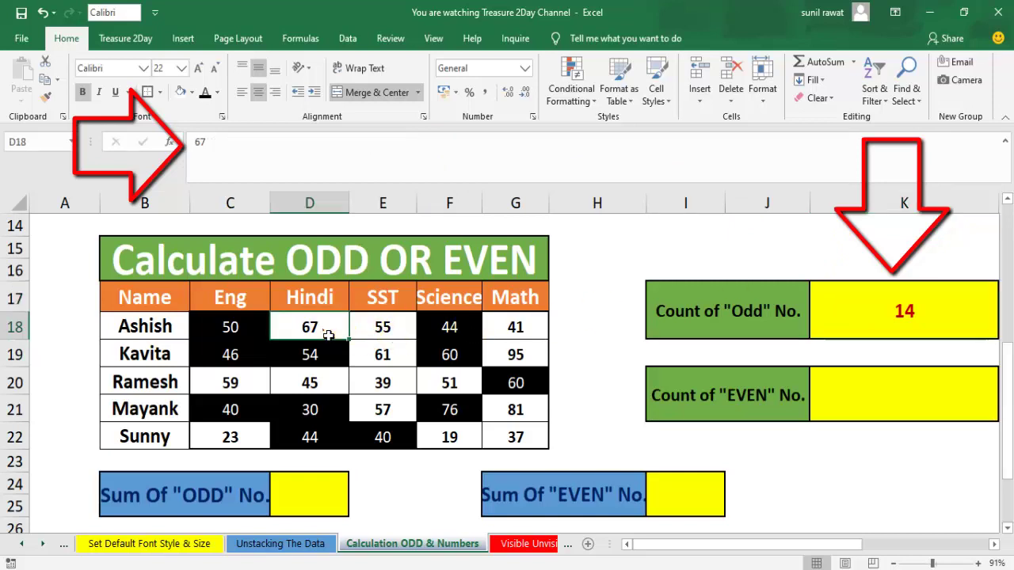
ctrl+click(372, 332)
ctrl+click(529, 329)
ctrl+click(525, 355)
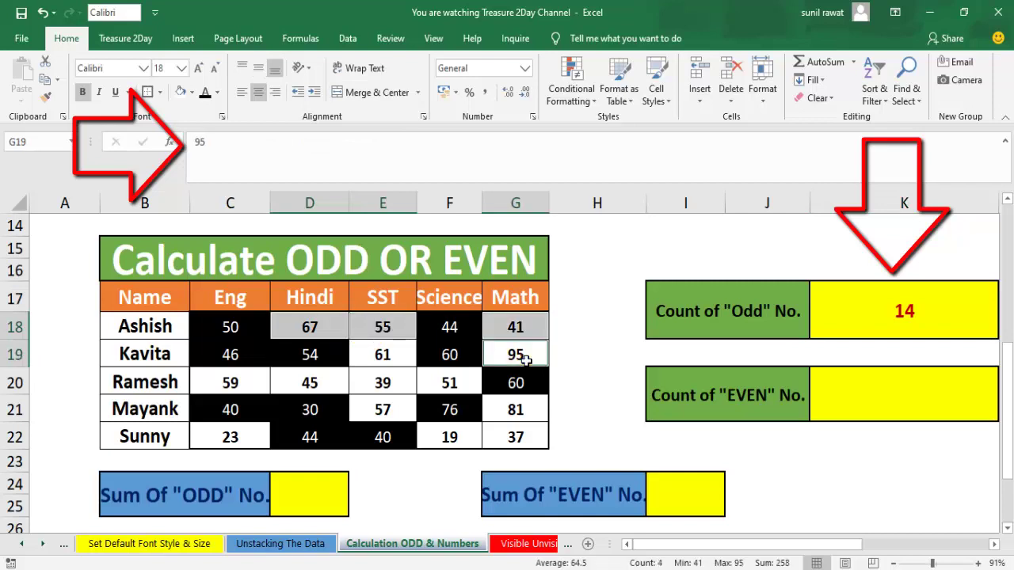
ctrl+click(371, 359)
ctrl+click(379, 387)
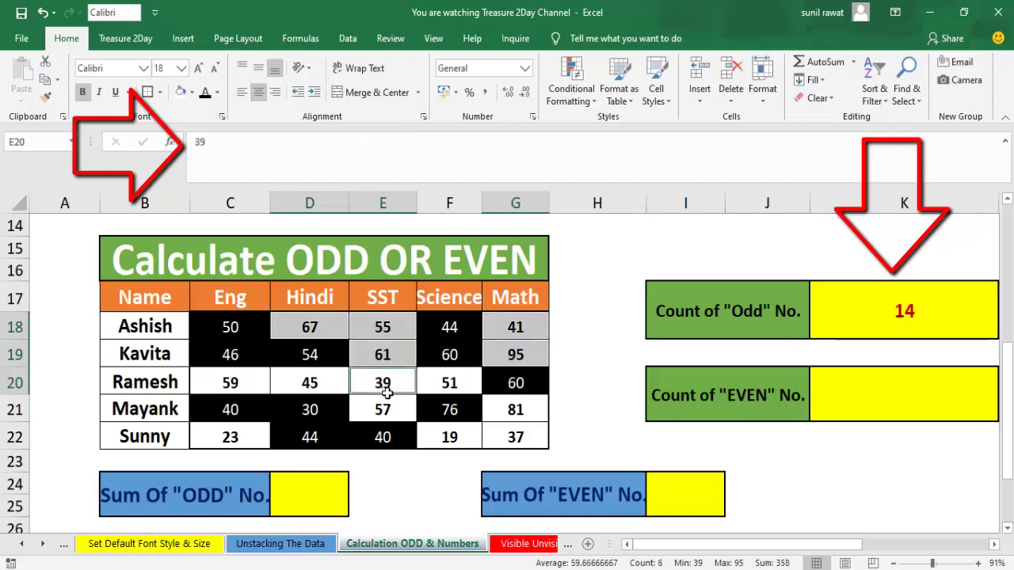
ctrl+click(228, 386)
ctrl+click(317, 386)
ctrl+click(465, 387)
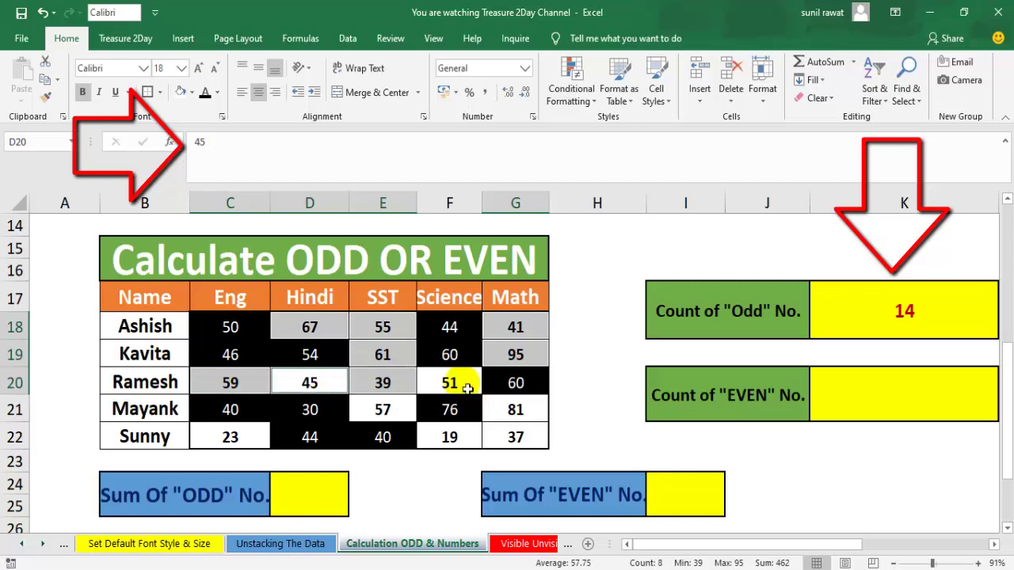
ctrl+click(520, 410)
ctrl+click(523, 436)
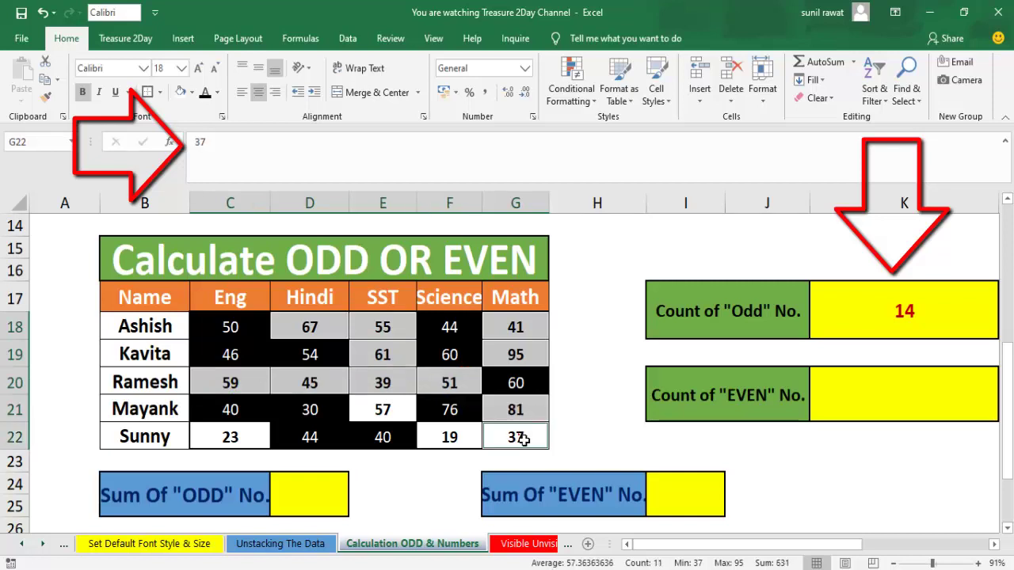
ctrl+click(461, 437)
ctrl+click(381, 409)
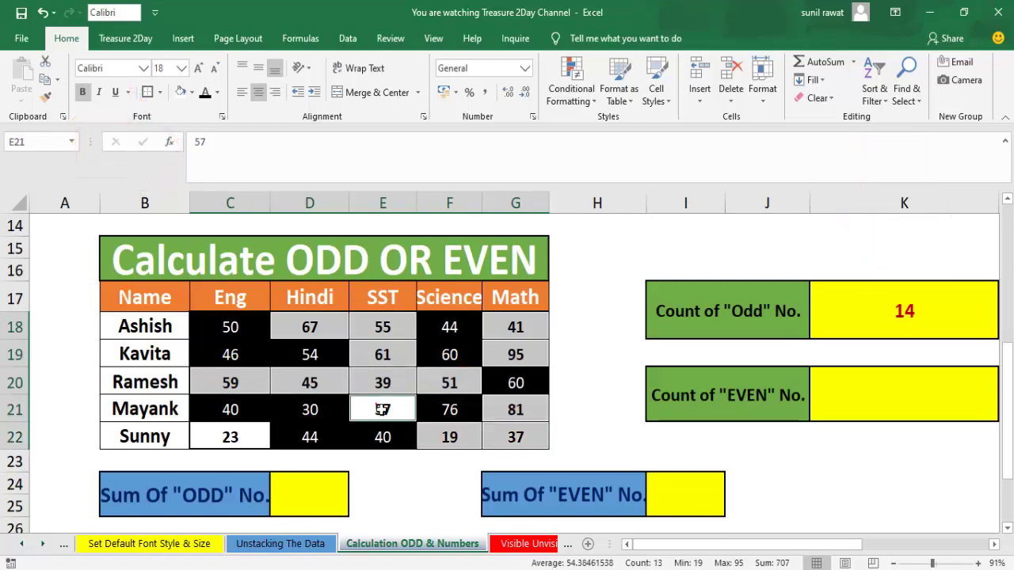
ctrl+click(228, 438)
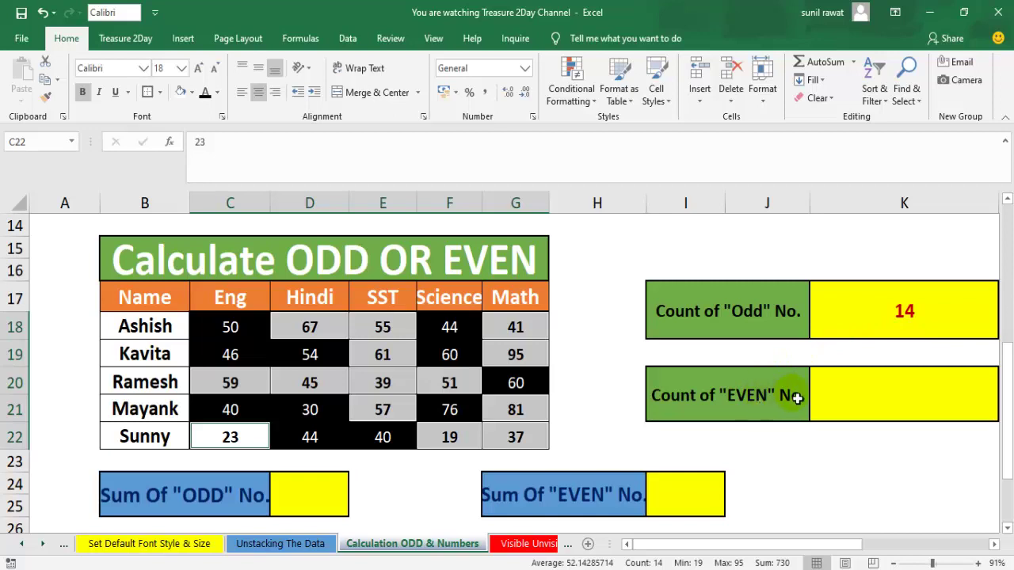
click(859, 324)
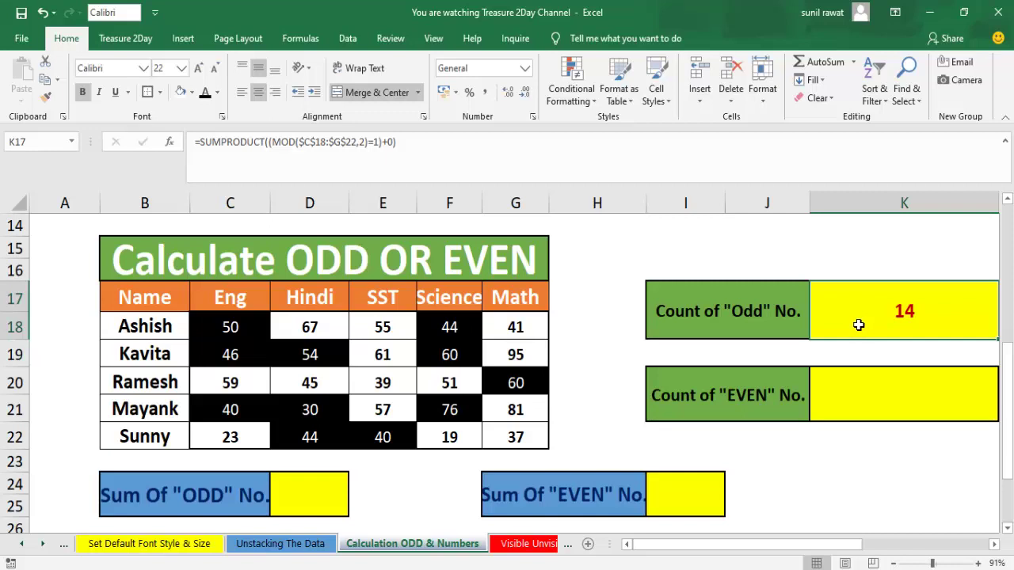
Copy the odd-count formula into K20 and change =1 to =0, giving an even count of 11
key(ctrl+c)
key(Down)
key(Down)
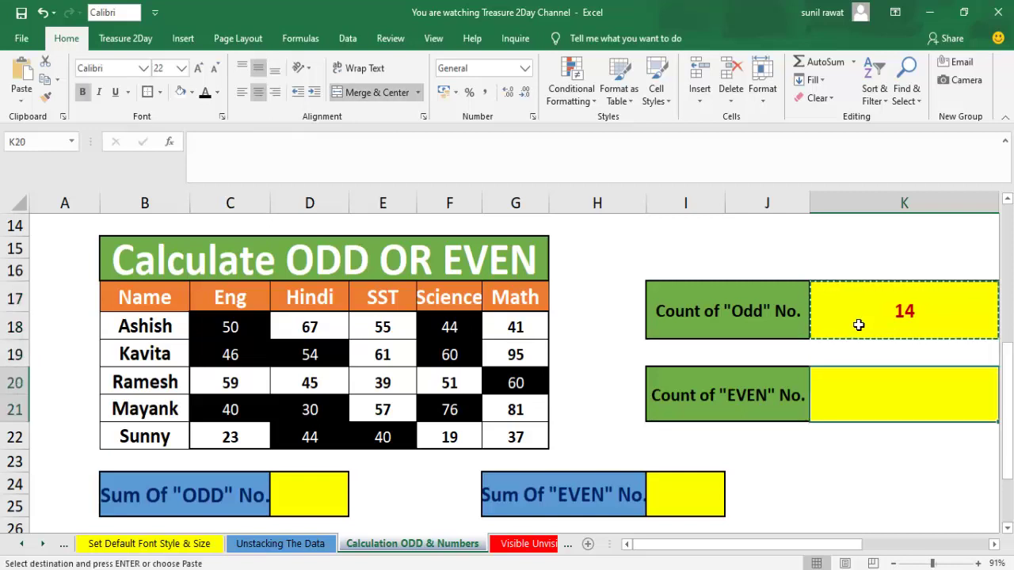
key(ctrl+v)
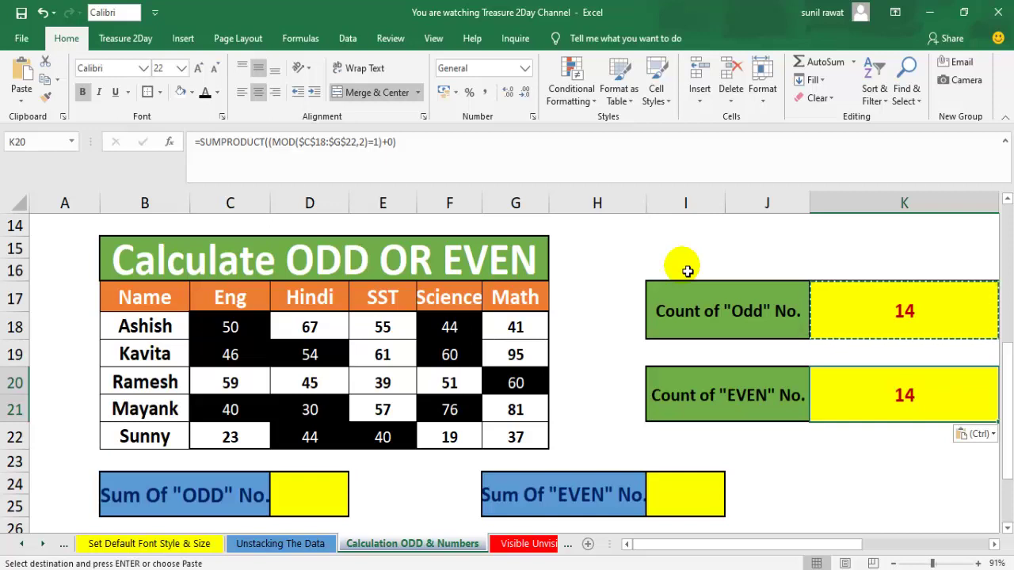
click(373, 143)
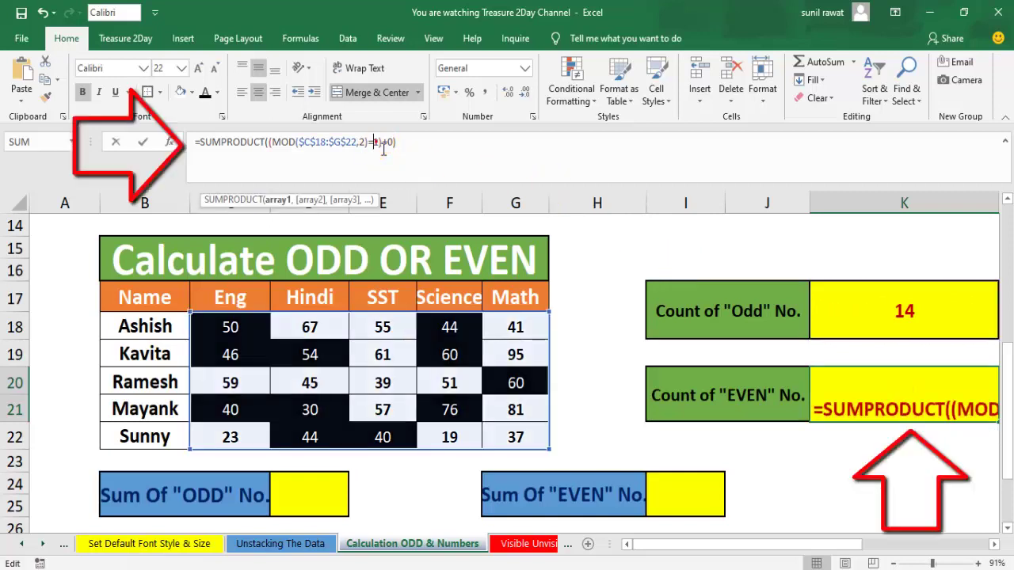
key(BackSpace)
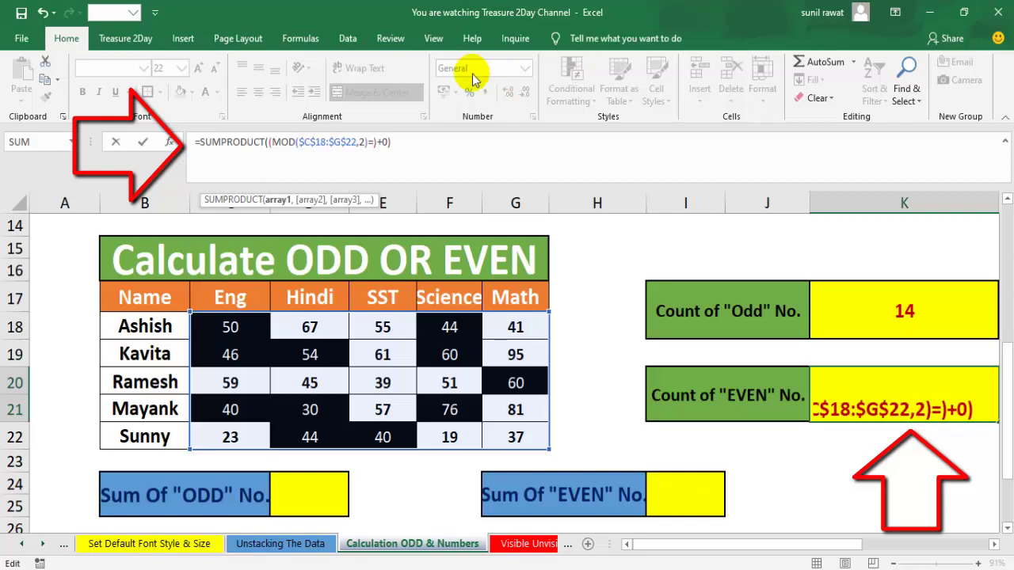
text(0)
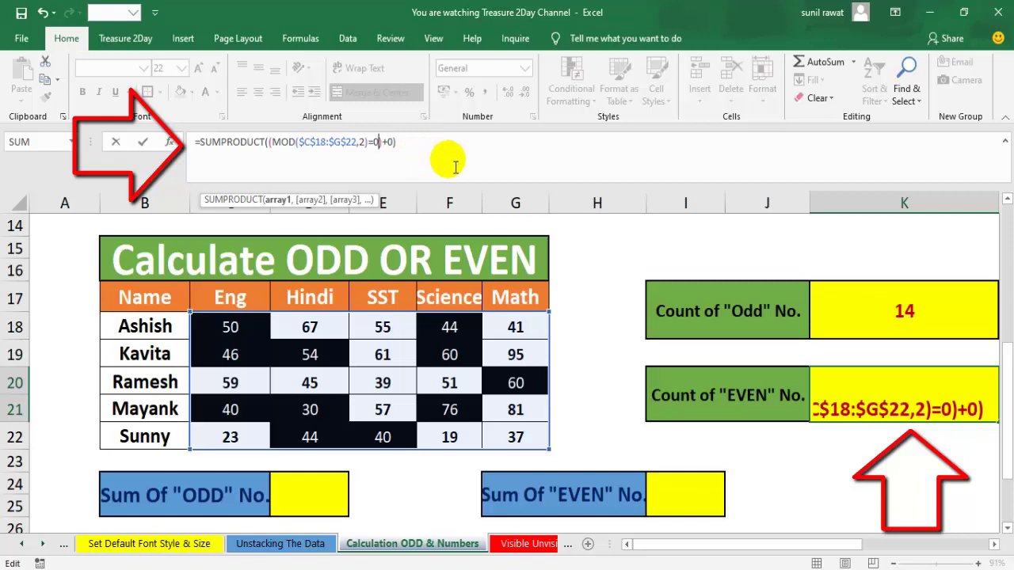
key(Return)
key(Up)
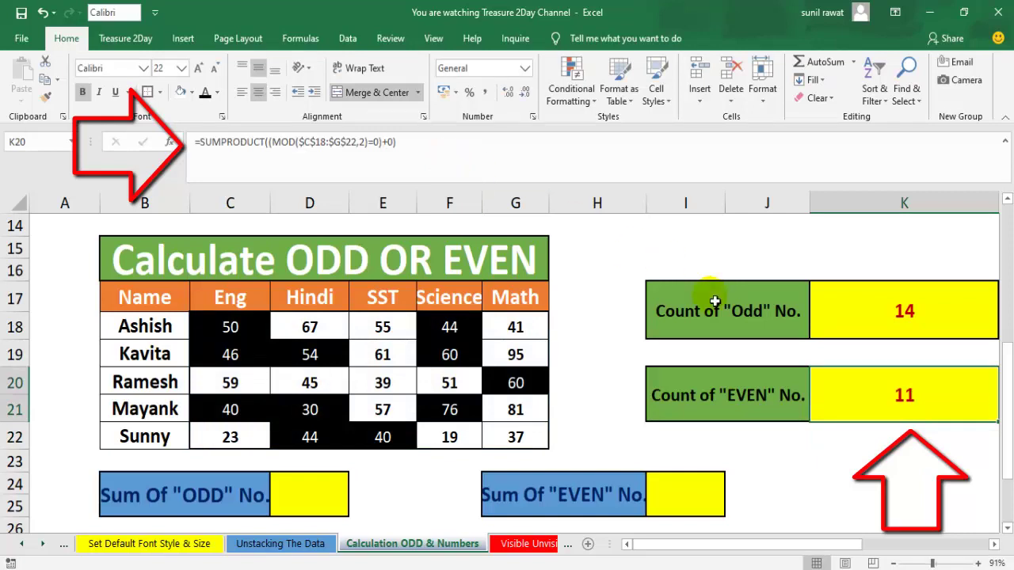
click(238, 329)
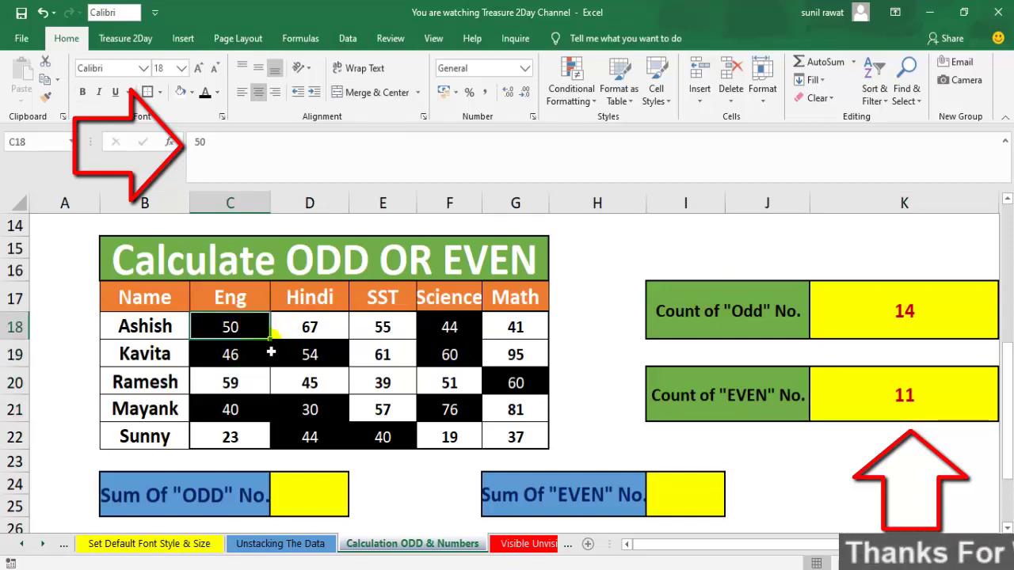
ctrl+click(252, 355)
ctrl+click(298, 361)
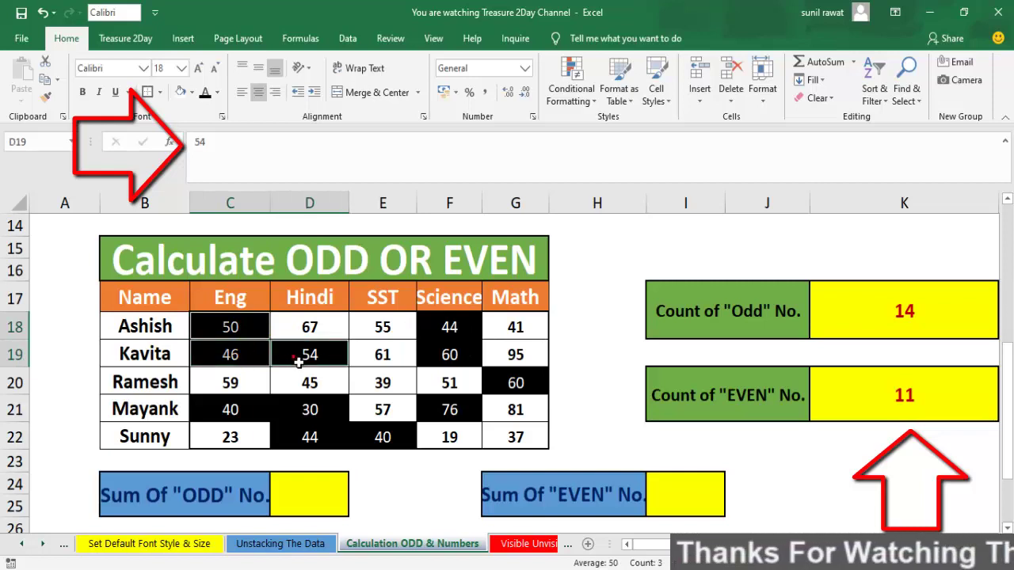
ctrl+click(460, 334)
ctrl+click(458, 356)
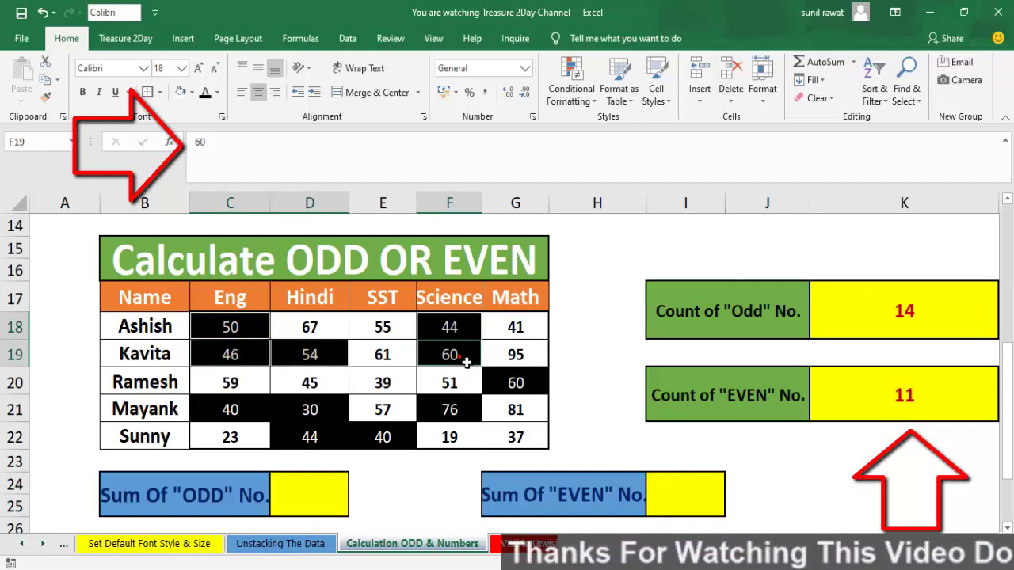
ctrl+click(543, 389)
ctrl+click(442, 419)
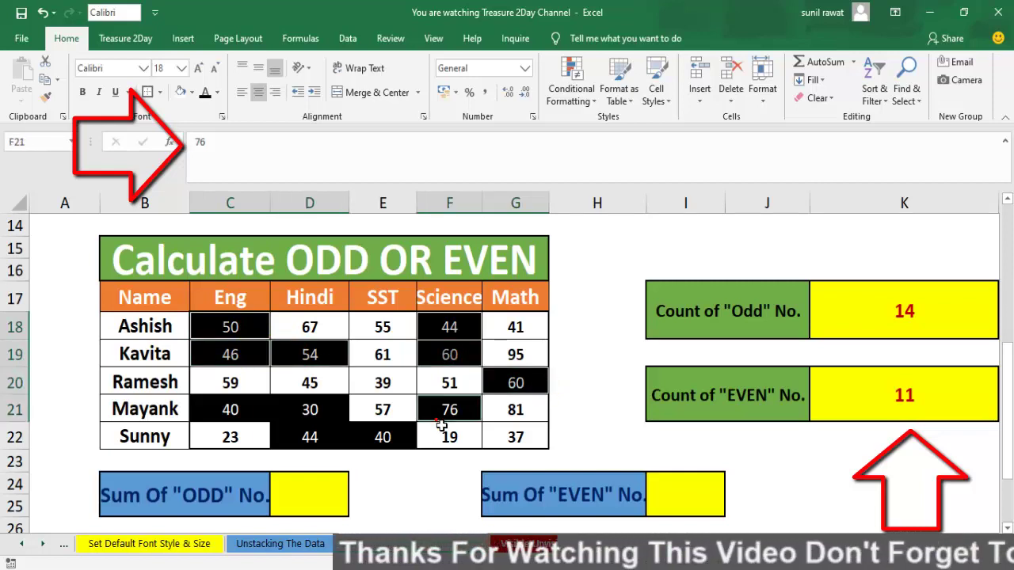
ctrl+click(315, 438)
ctrl+click(362, 440)
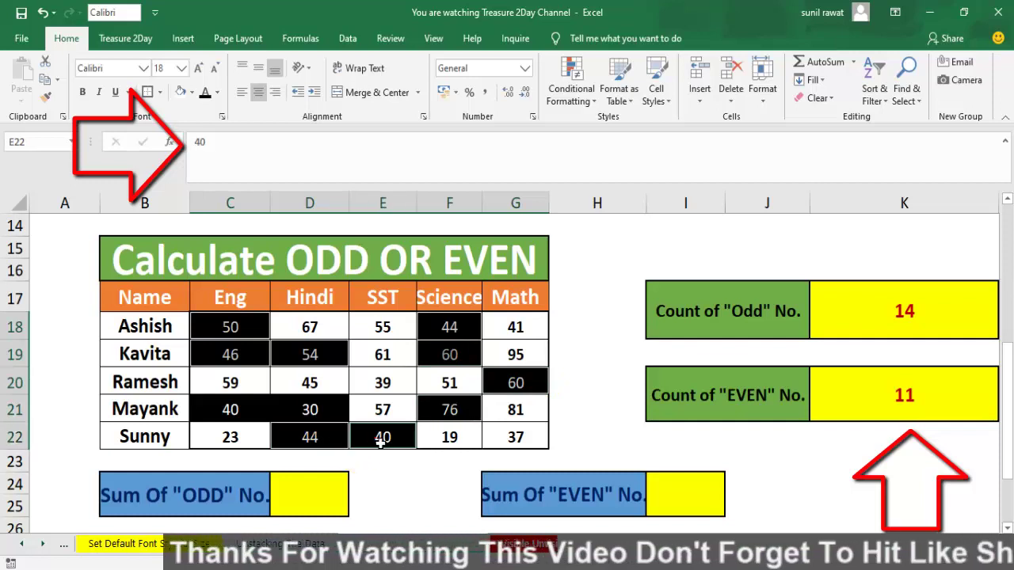
ctrl+click(323, 419)
ctrl+click(243, 419)
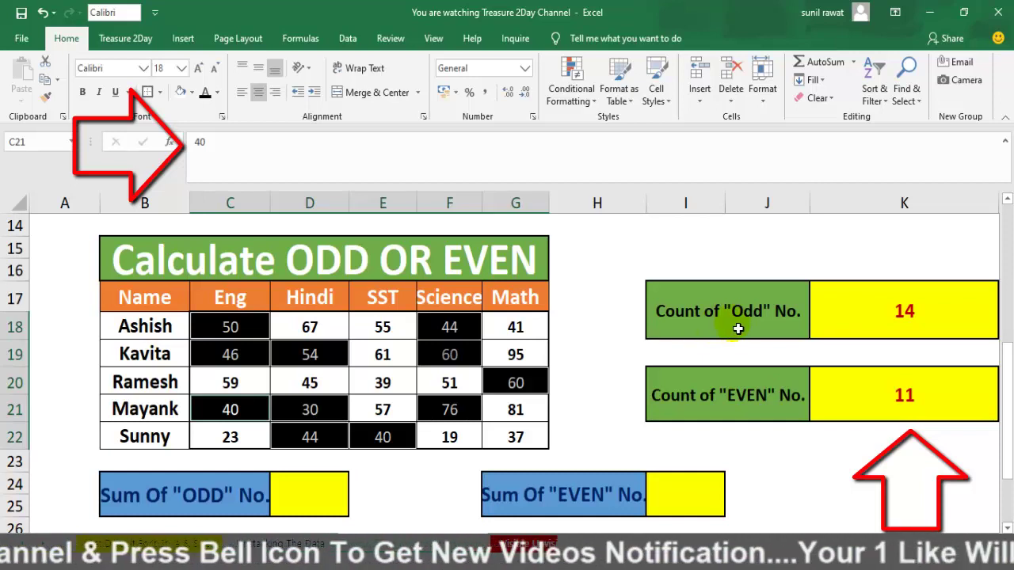
click(835, 309)
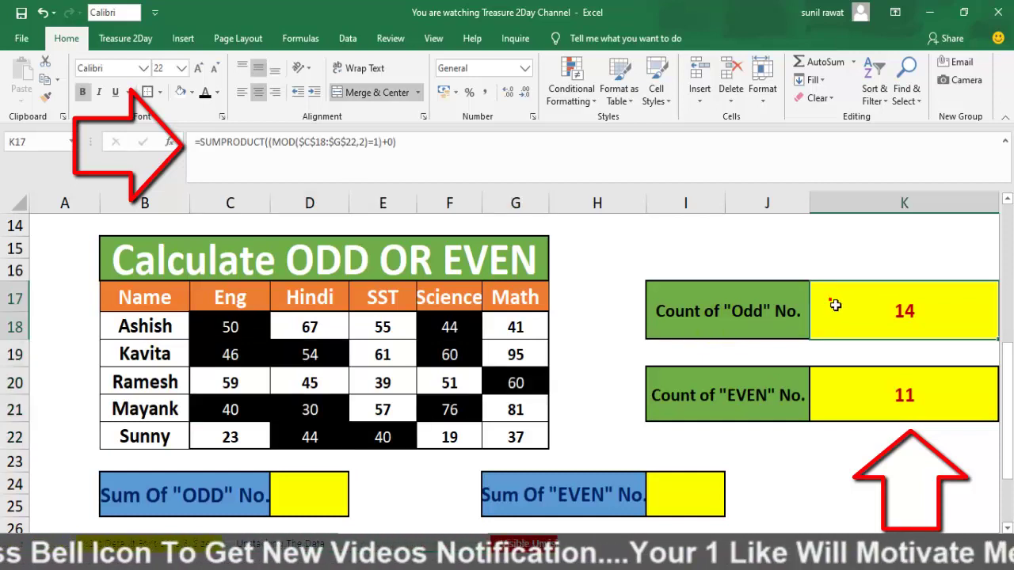
click(792, 394)
scroll(754, 507, down, 1)
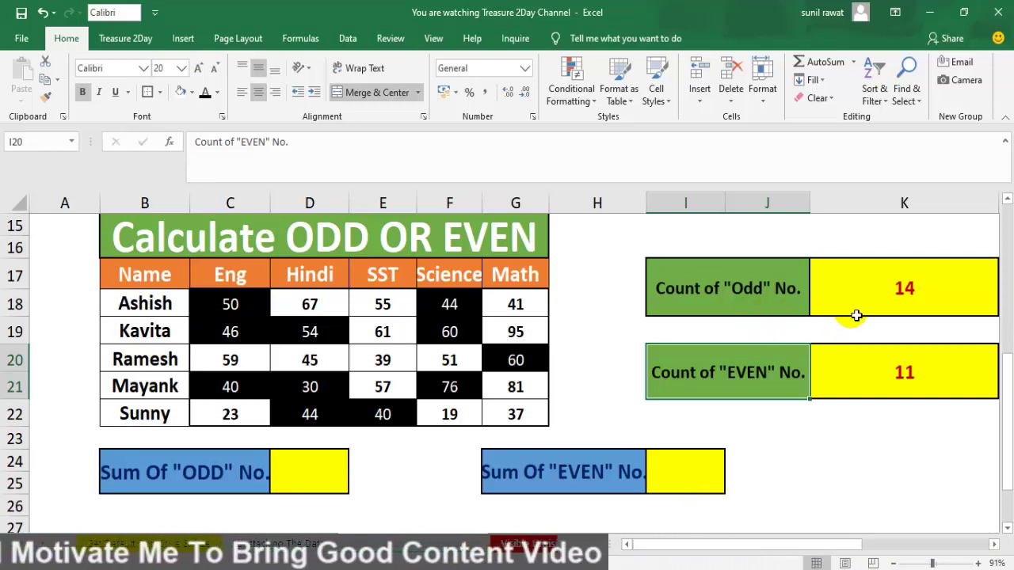
click(889, 373)
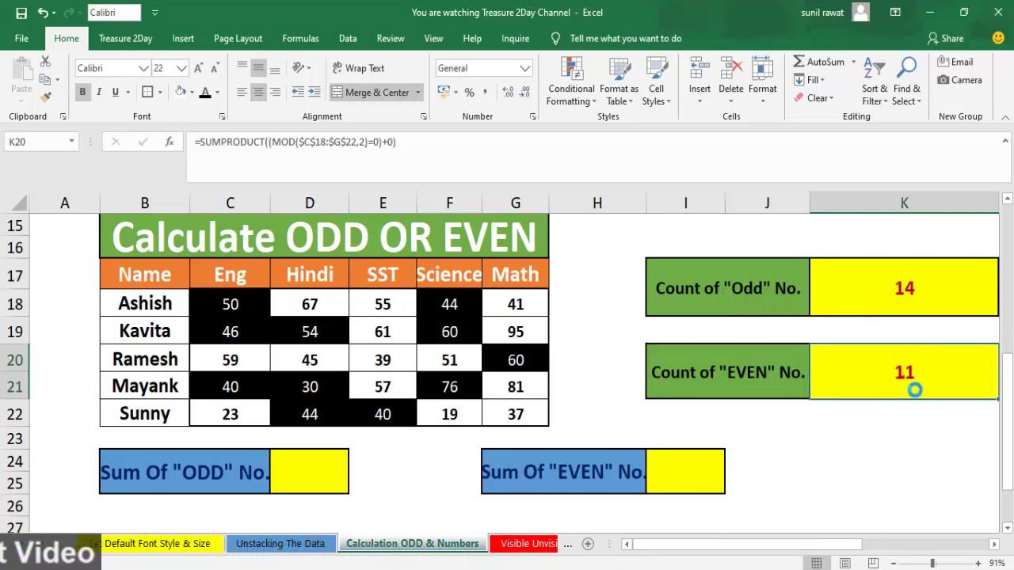
Copy the even-count formula from K20 into the Sum Of EVEN cell I24
key(ctrl+c)
key(Down)
key(Down)
key(Left)
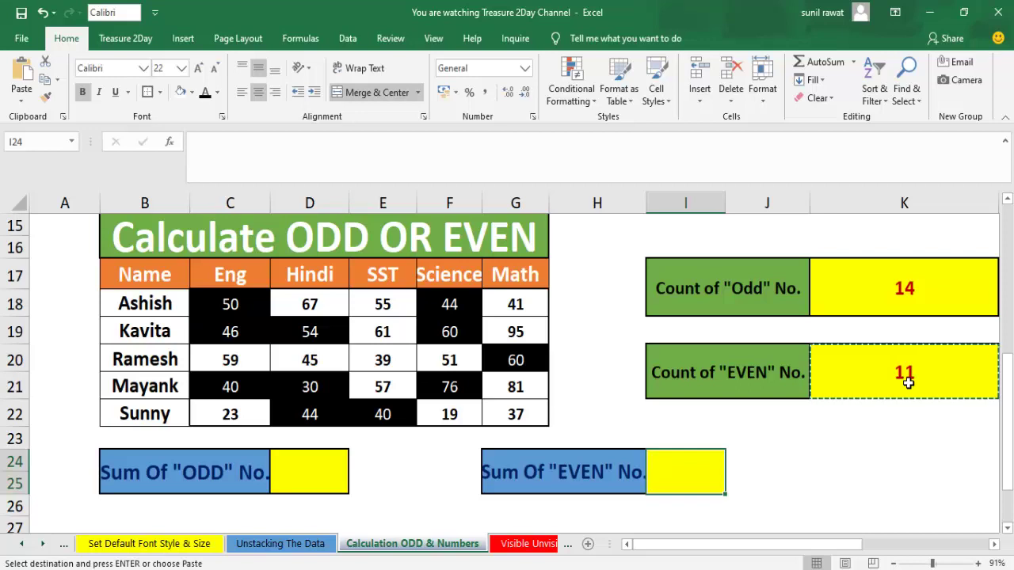
key(ctrl+v)
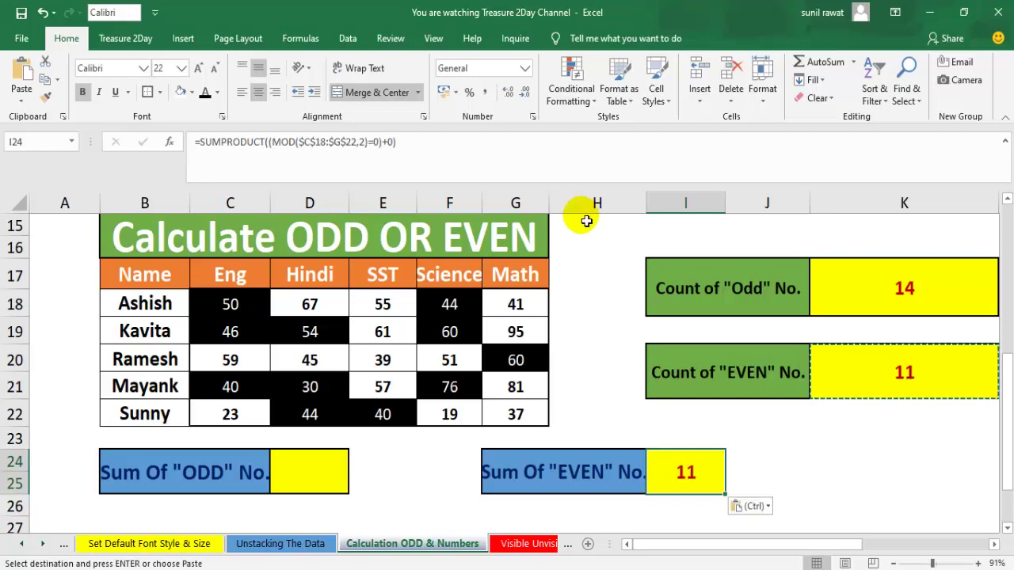
Add $C$18:$G$22 as a second SUMPRODUCT array so the even sum shows 544
click(446, 142)
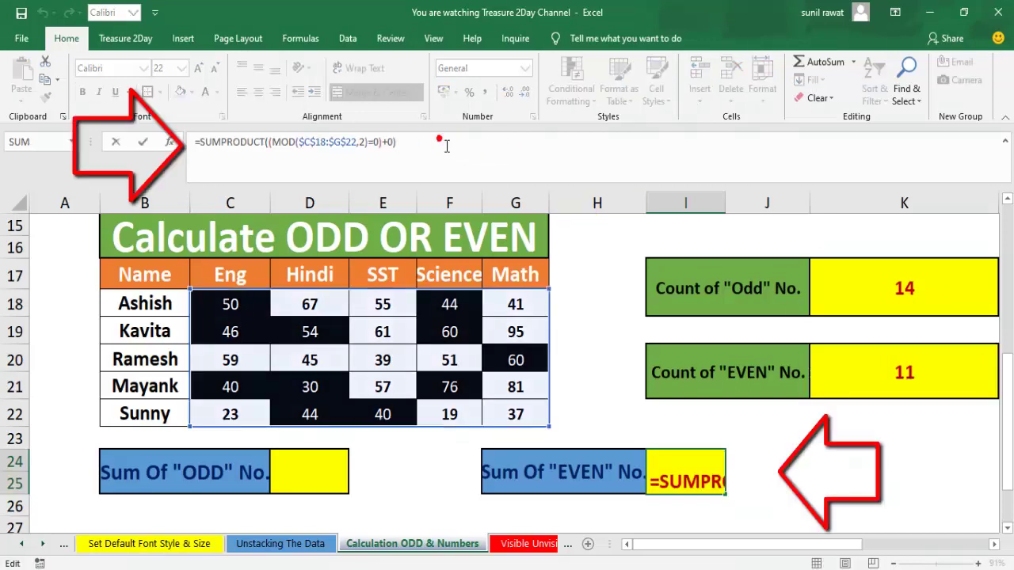
key(BackSpace)
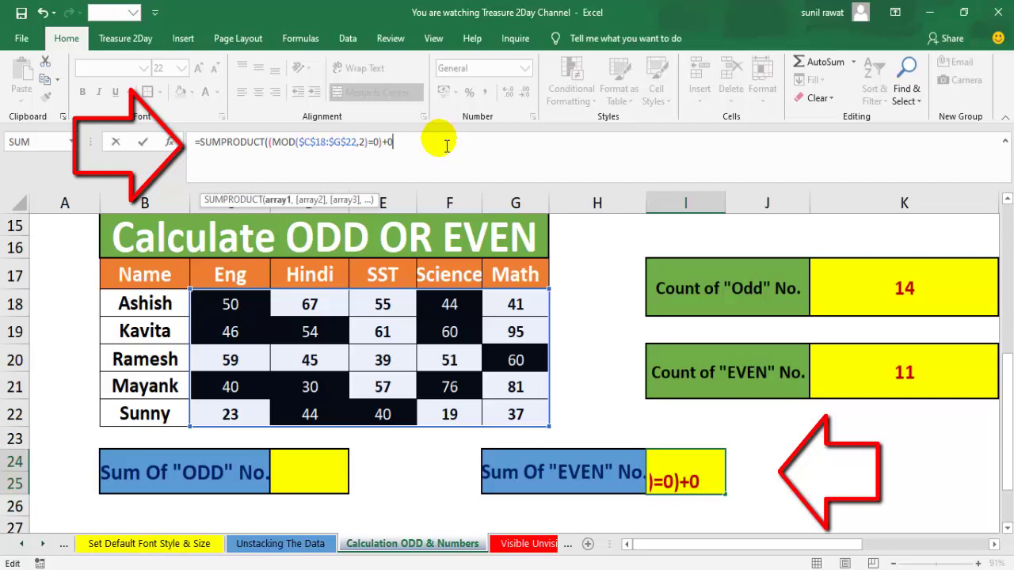
text(,)
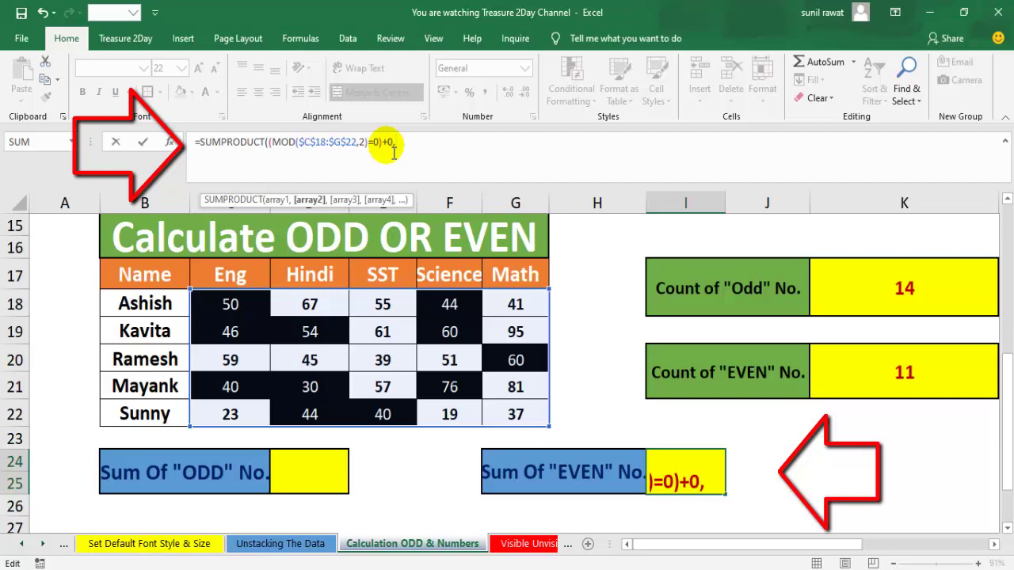
click(248, 313)
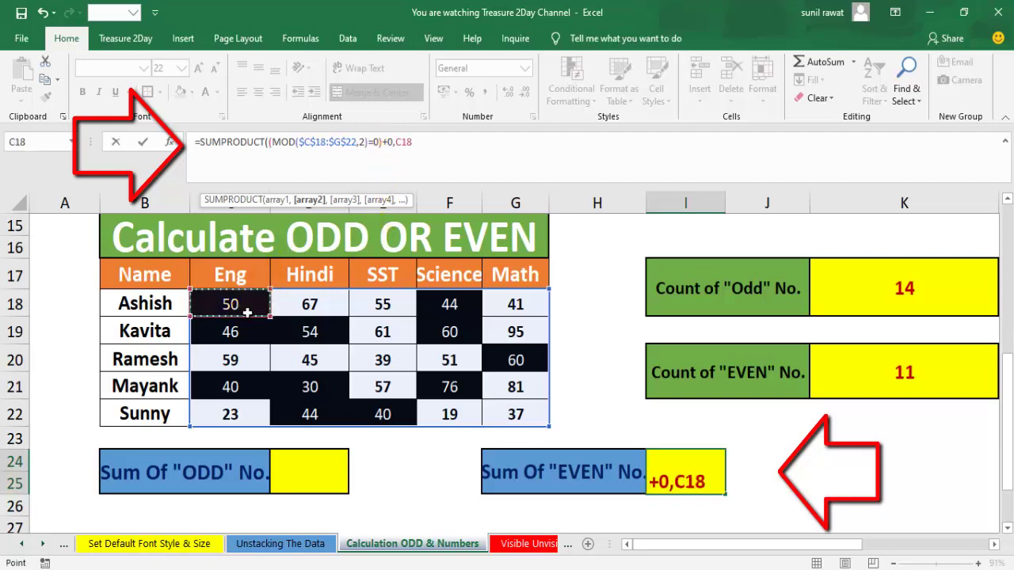
drag(247, 313, 527, 420)
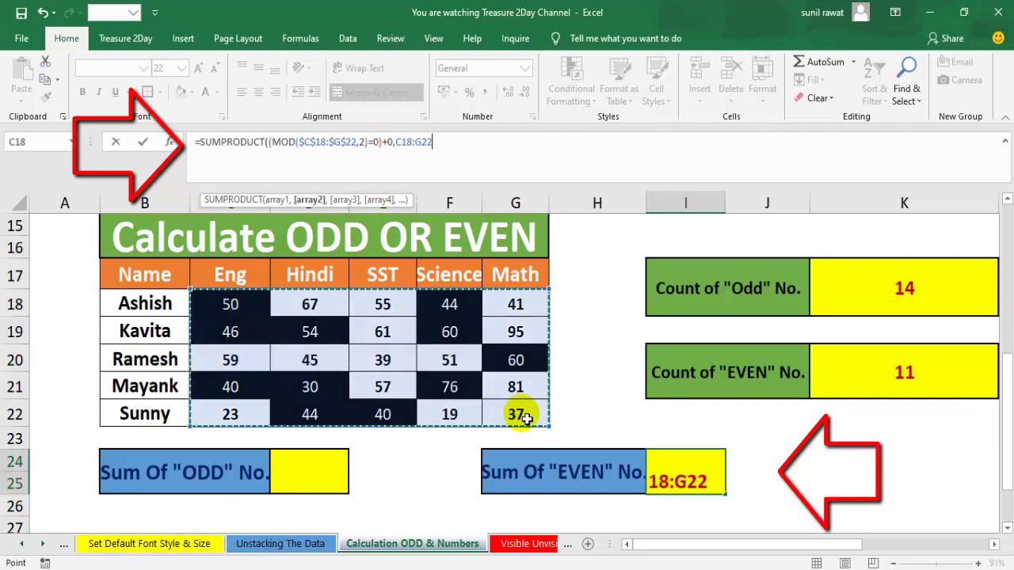
key(F4)
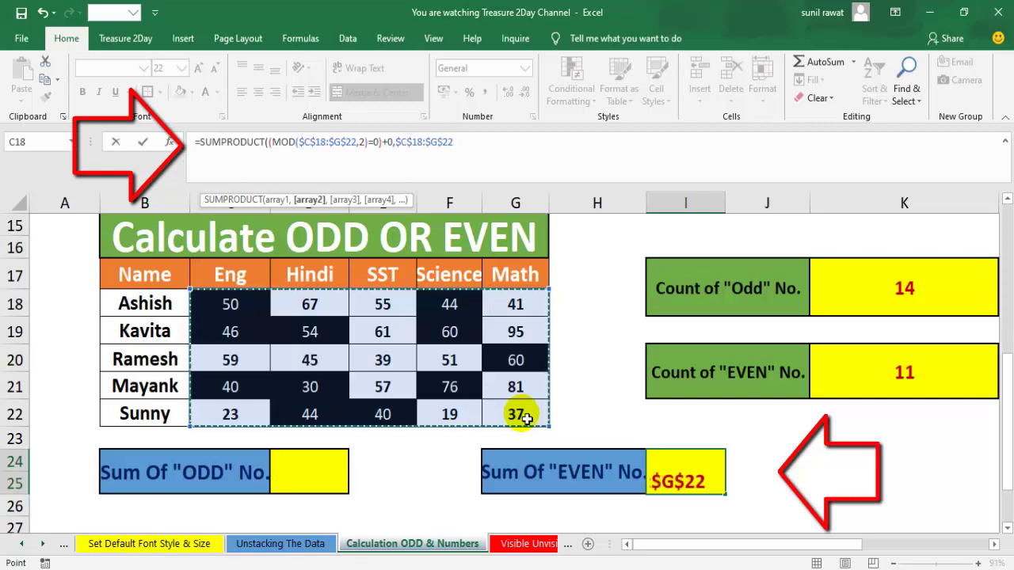
text())
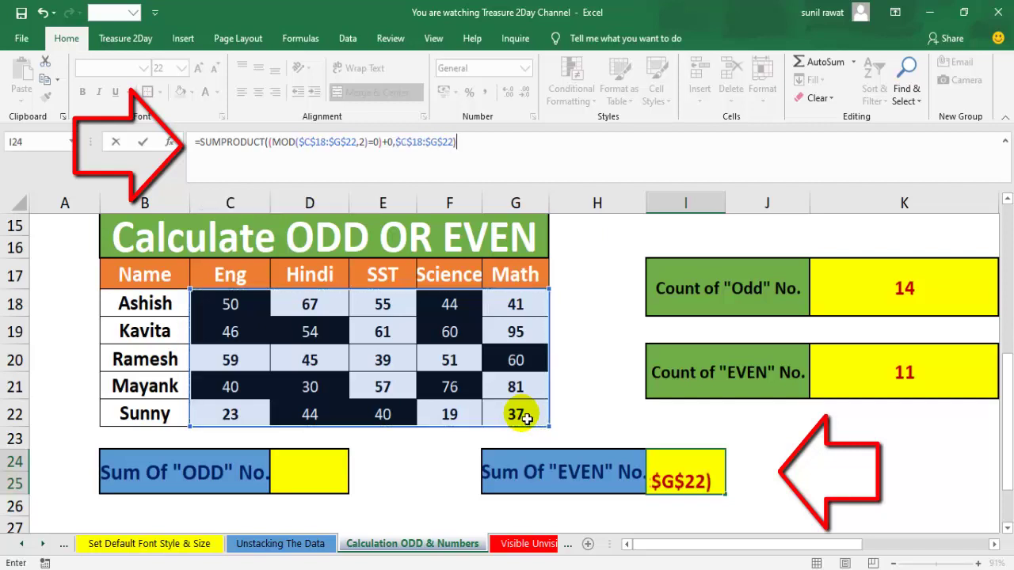
text())
key(Return)
key(Return)
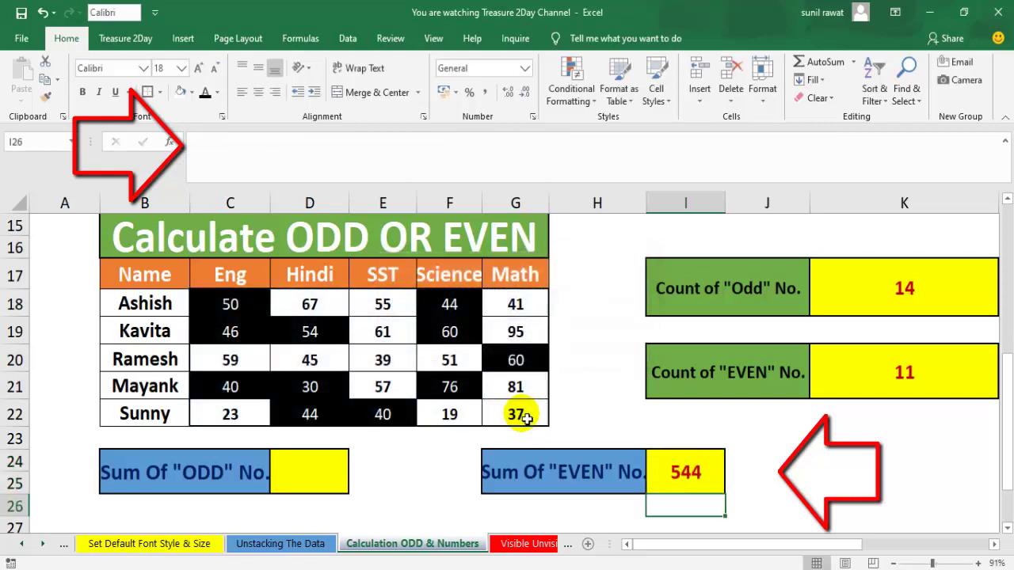
key(Up)
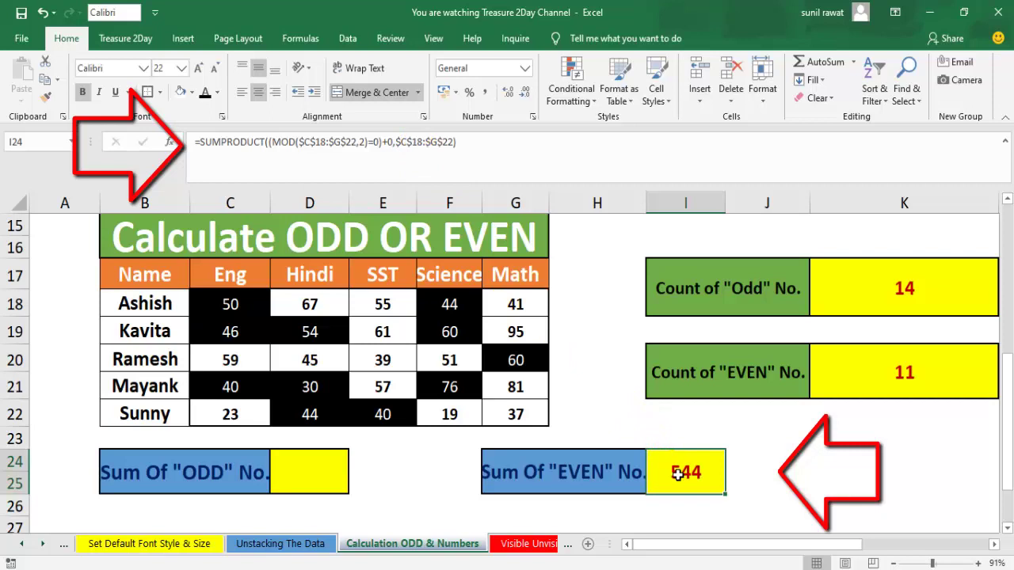
click(257, 302)
ctrl+click(238, 331)
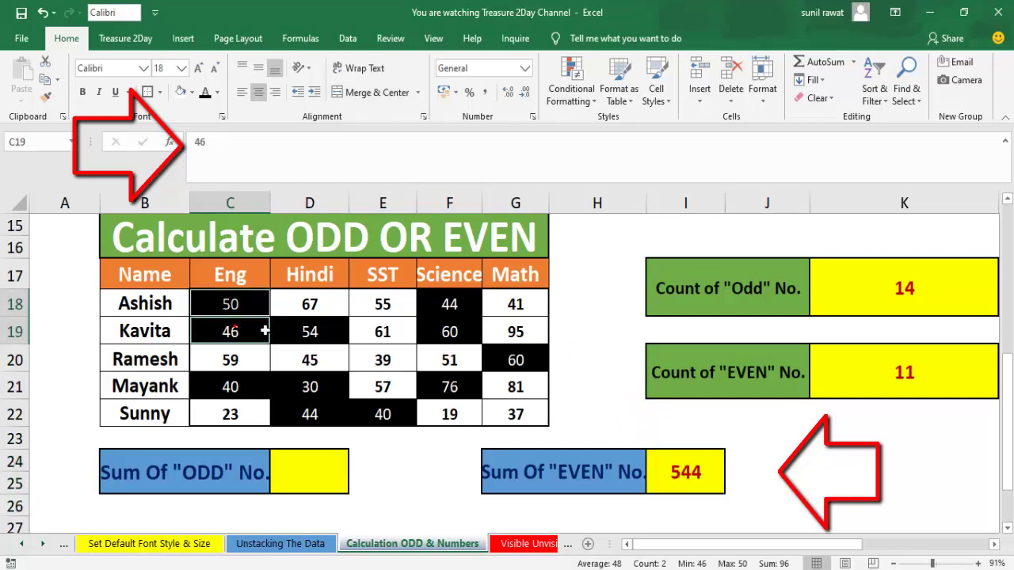
ctrl+click(307, 331)
ctrl+click(424, 303)
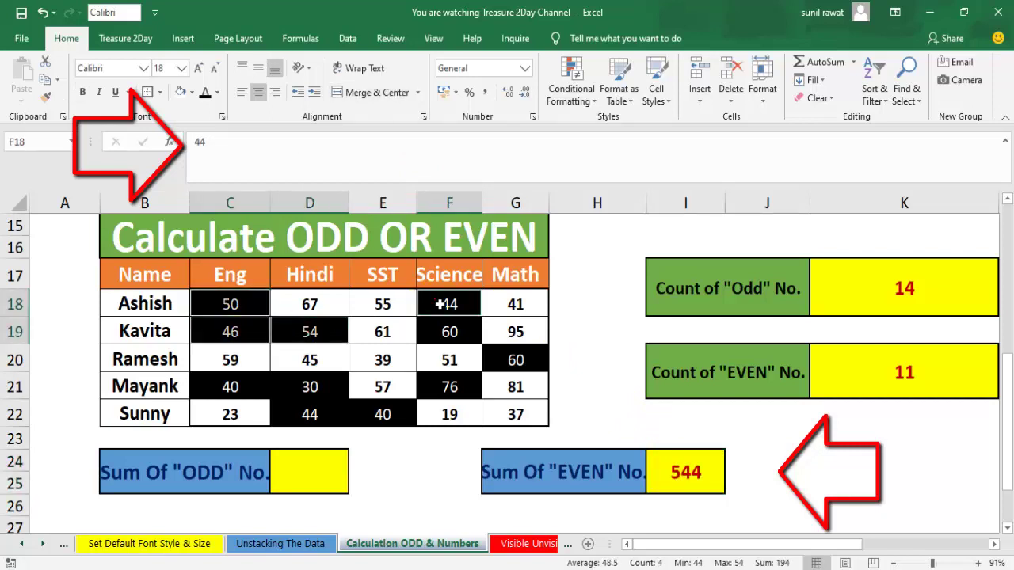
ctrl+click(450, 332)
ctrl+click(527, 360)
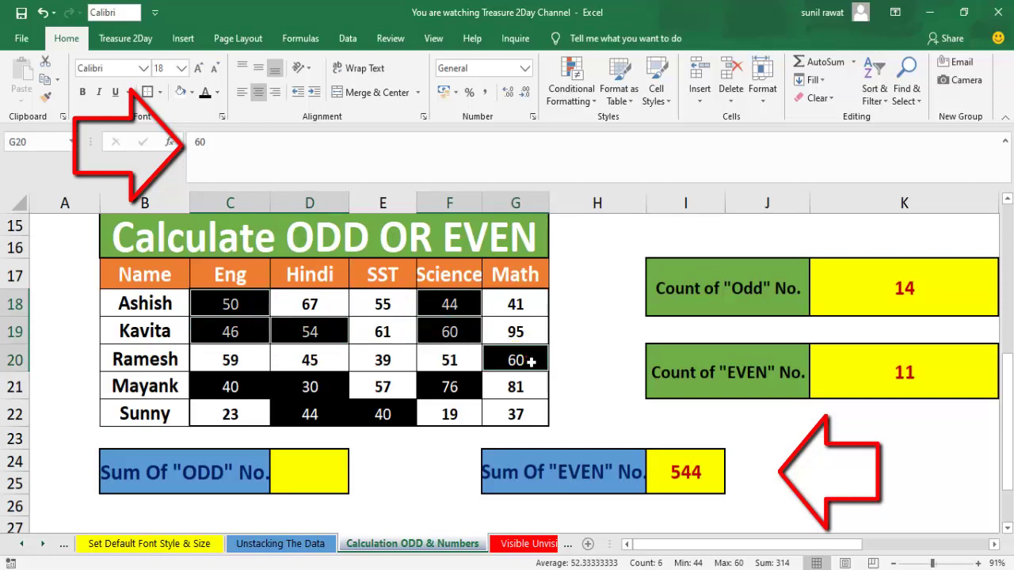
ctrl+click(451, 386)
ctrl+click(388, 426)
ctrl+click(330, 416)
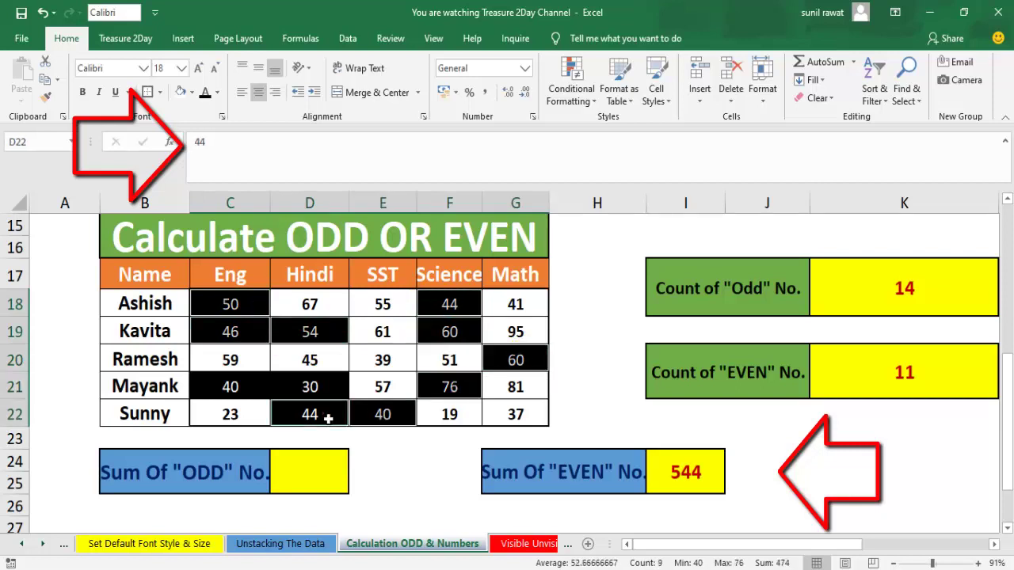
ctrl+click(320, 387)
ctrl+click(245, 385)
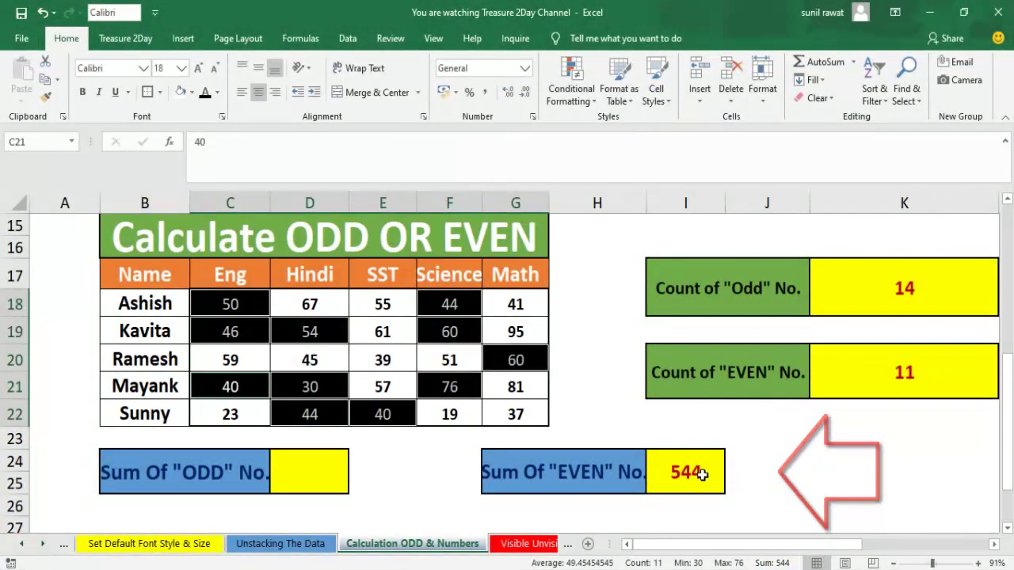
click(702, 474)
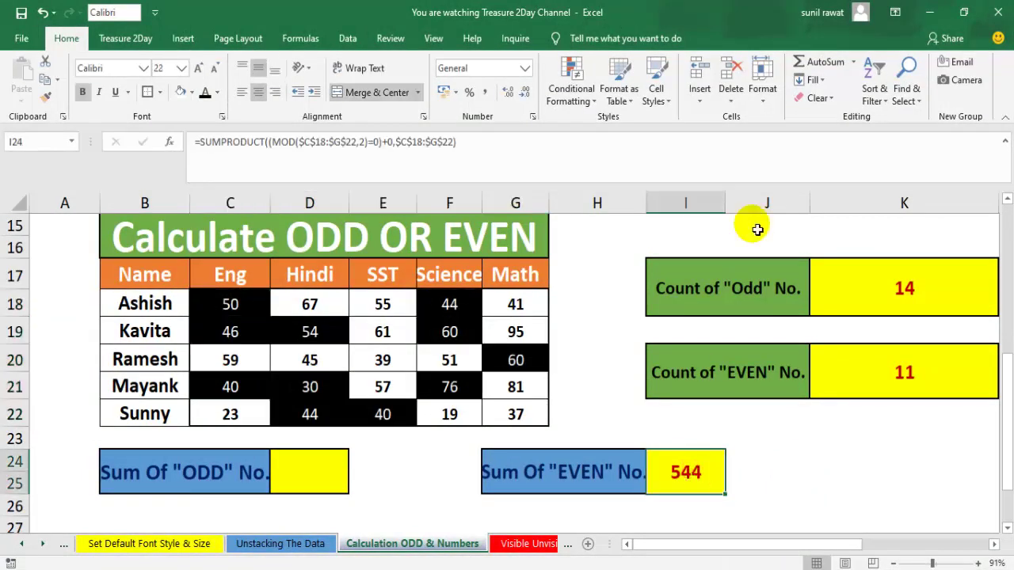
Copy the even-sum formula into D24 and change the test to =1, giving an odd sum of 730
key(ctrl+c)
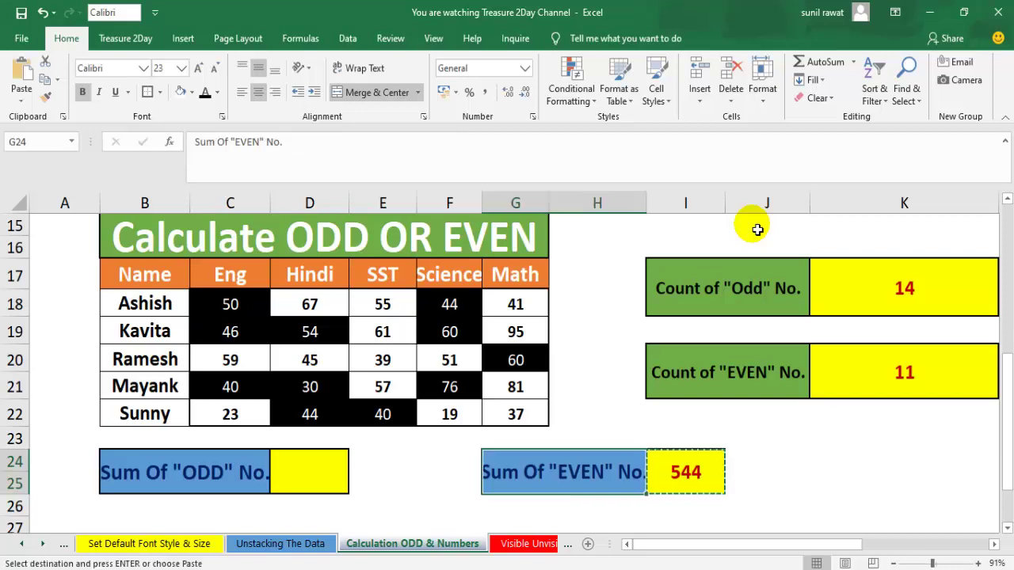
key(Left)
key(Left)
key(Left)
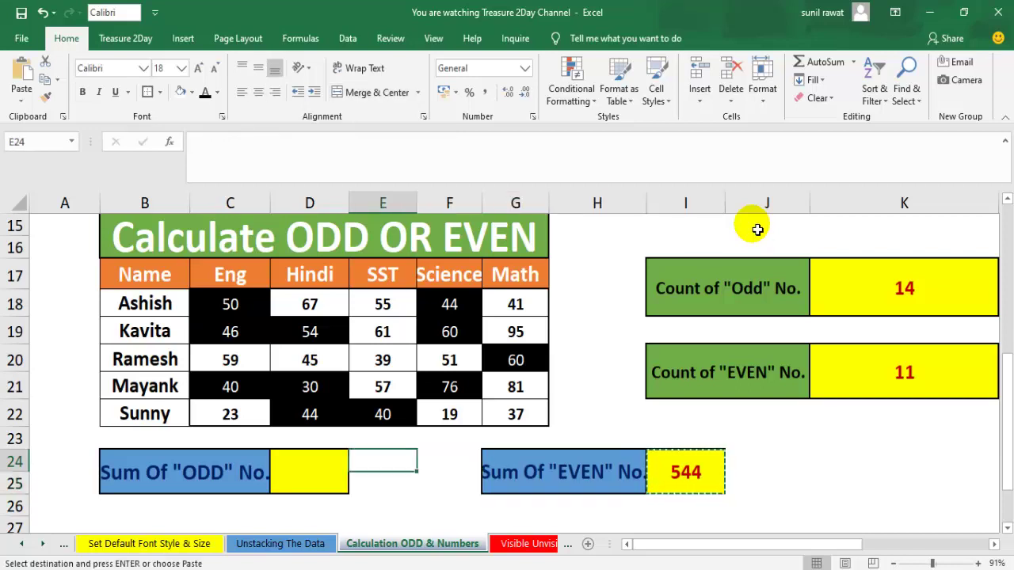
key(Left)
key(ctrl+v)
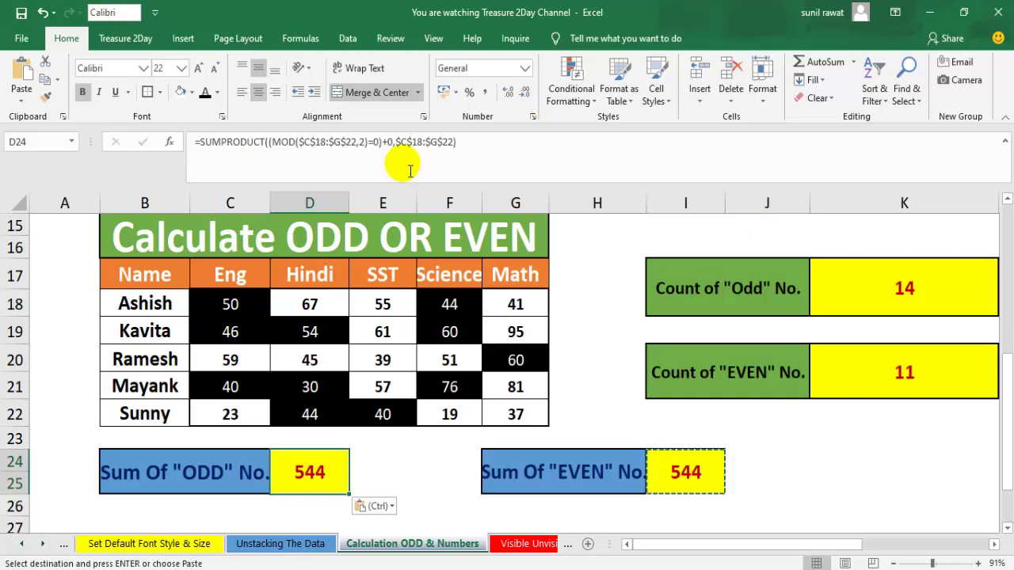
click(379, 143)
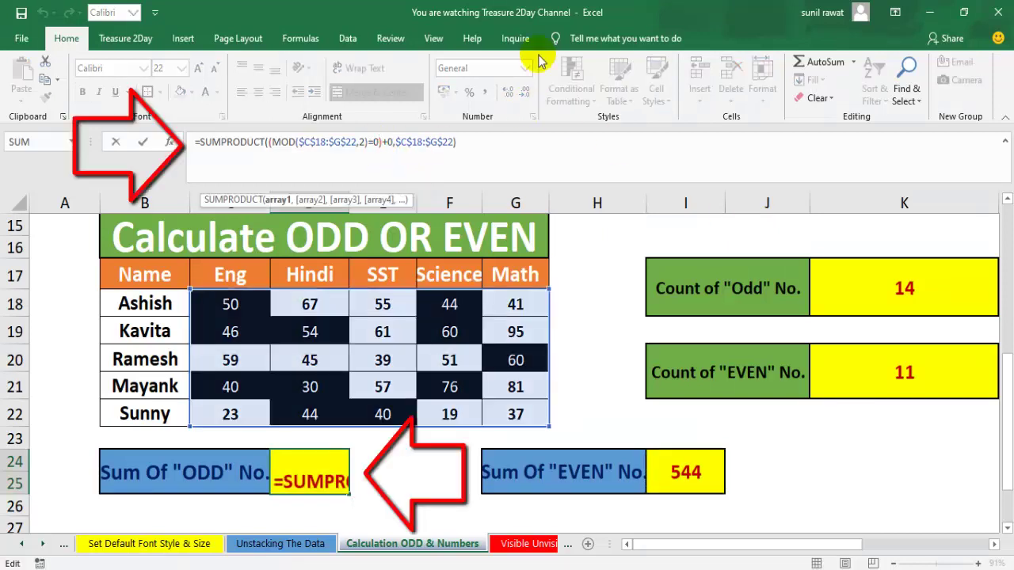
key(BackSpace)
text(1)
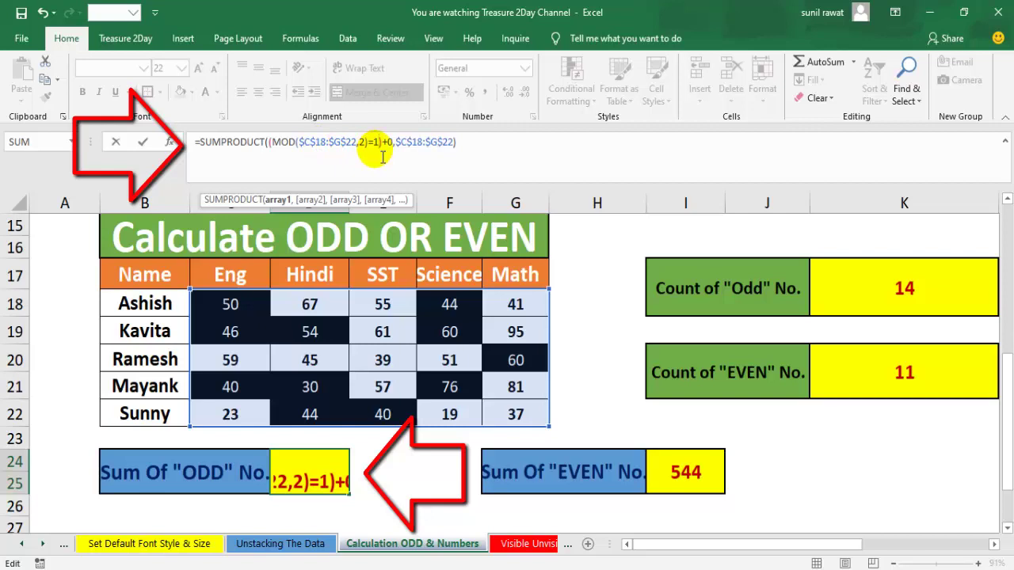
click(382, 157)
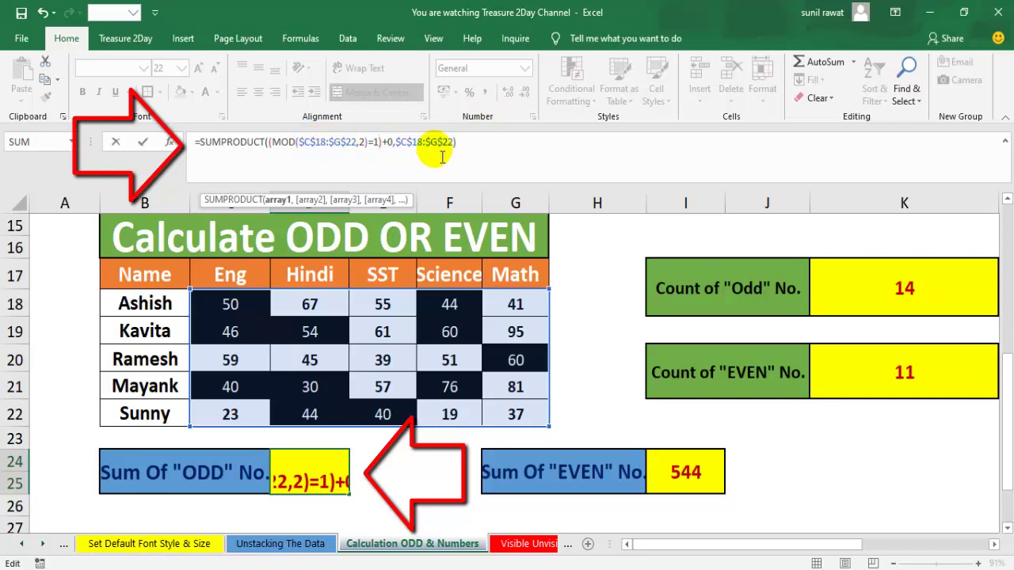
key(Return)
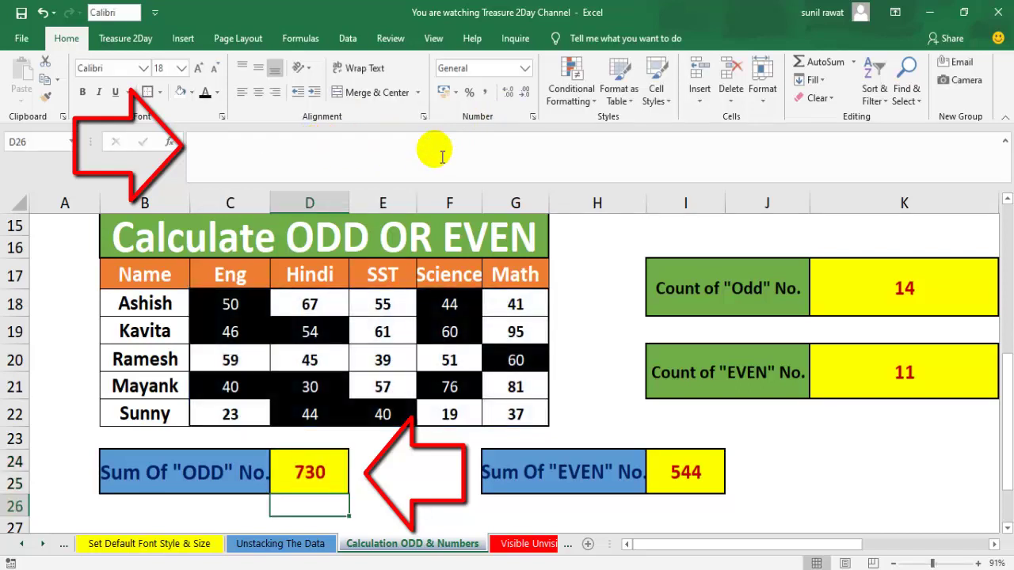
key(Up)
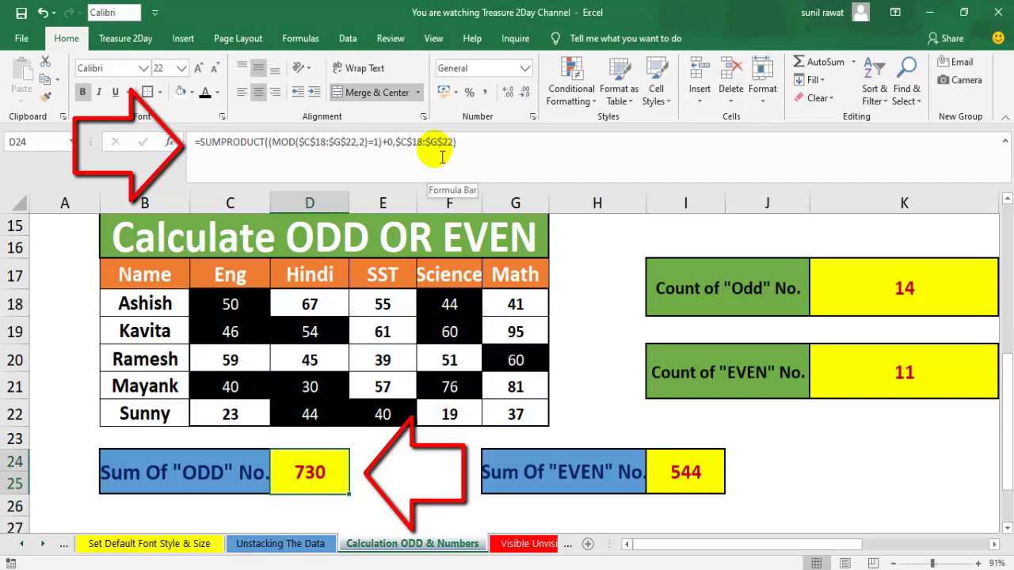
click(597, 386)
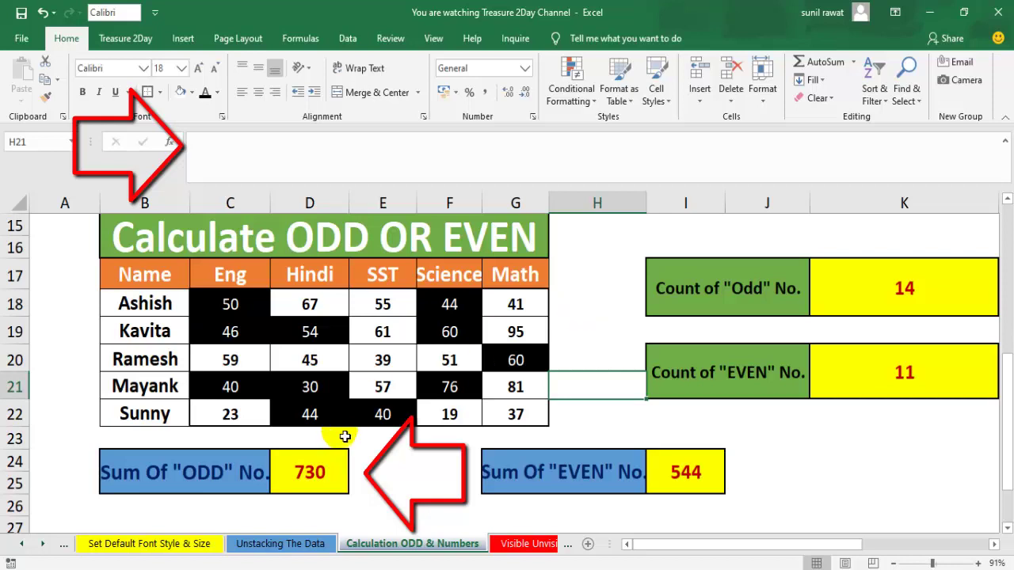
click(319, 315)
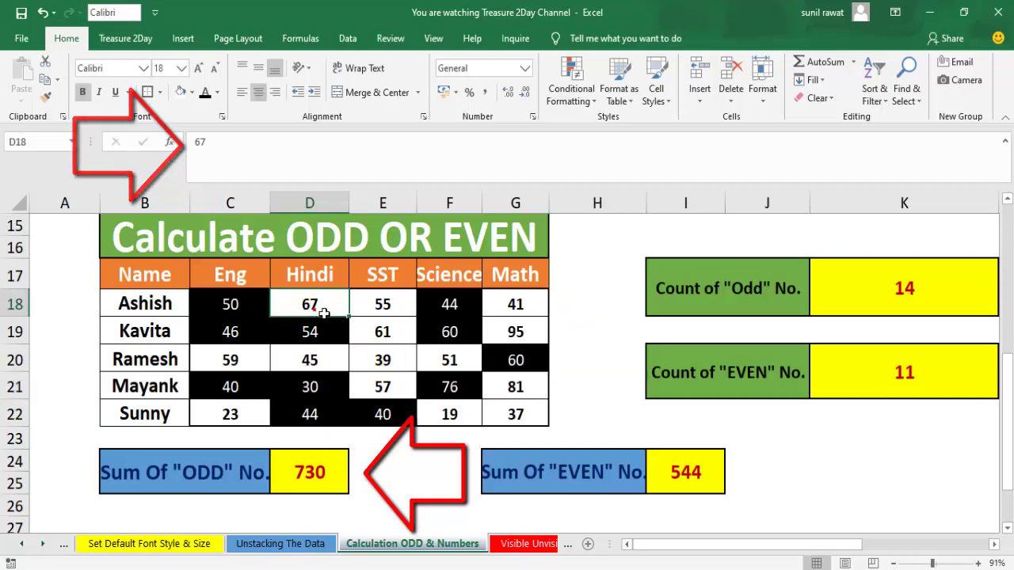
ctrl+click(370, 305)
ctrl+click(515, 317)
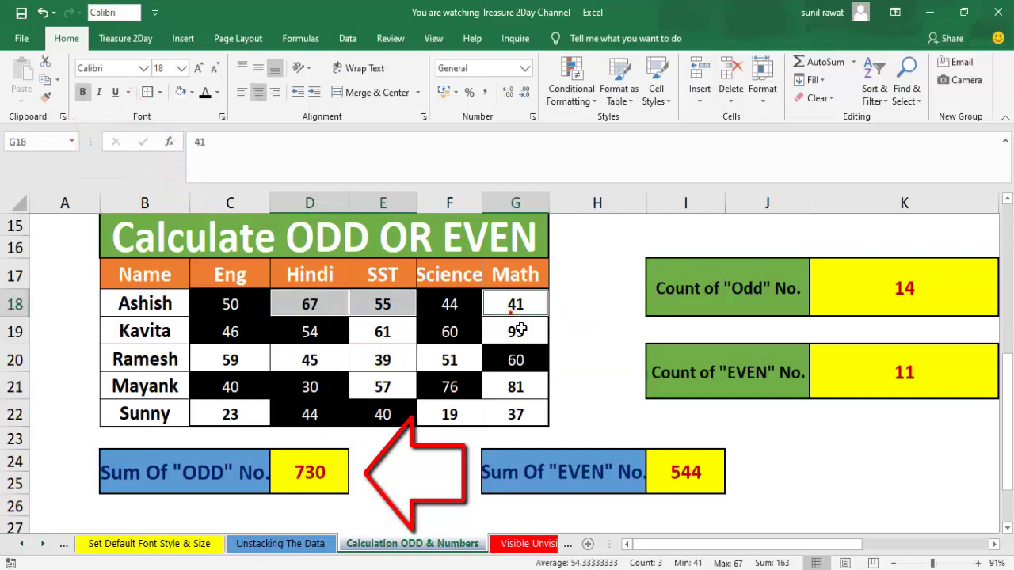
ctrl+click(516, 331)
ctrl+click(388, 333)
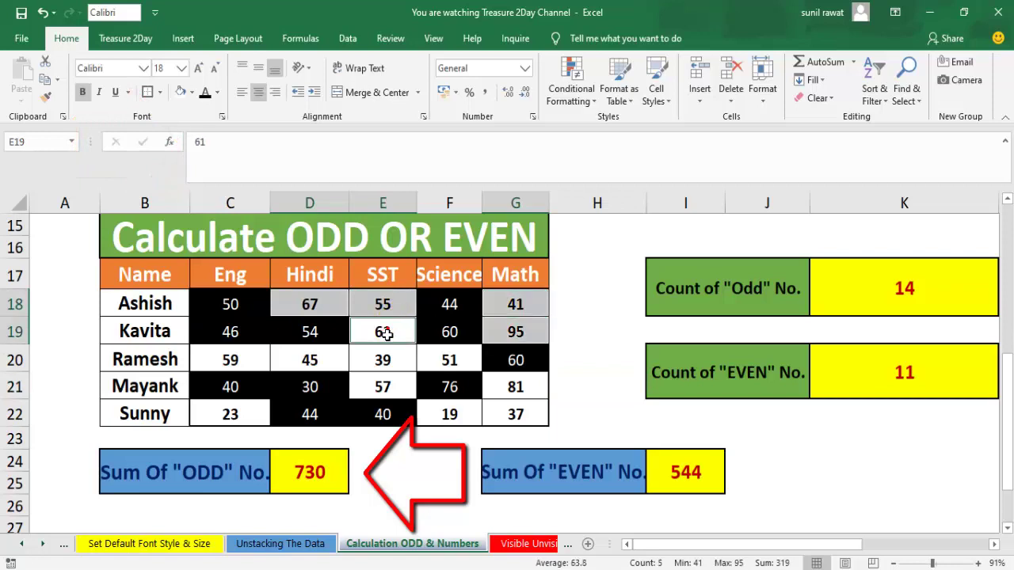
ctrl+click(214, 367)
ctrl+click(305, 367)
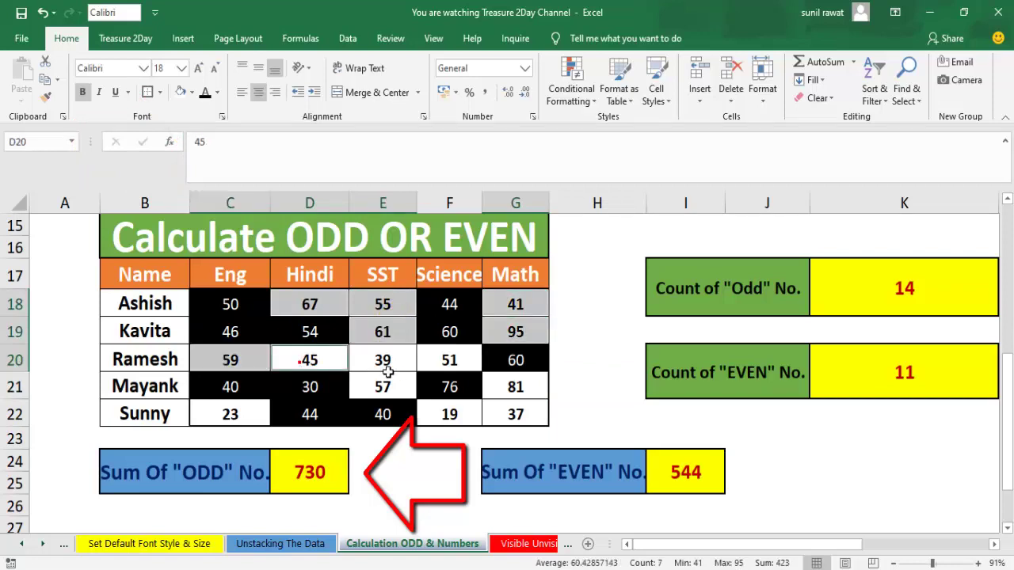
ctrl+click(388, 370)
ctrl+click(432, 364)
ctrl+click(383, 388)
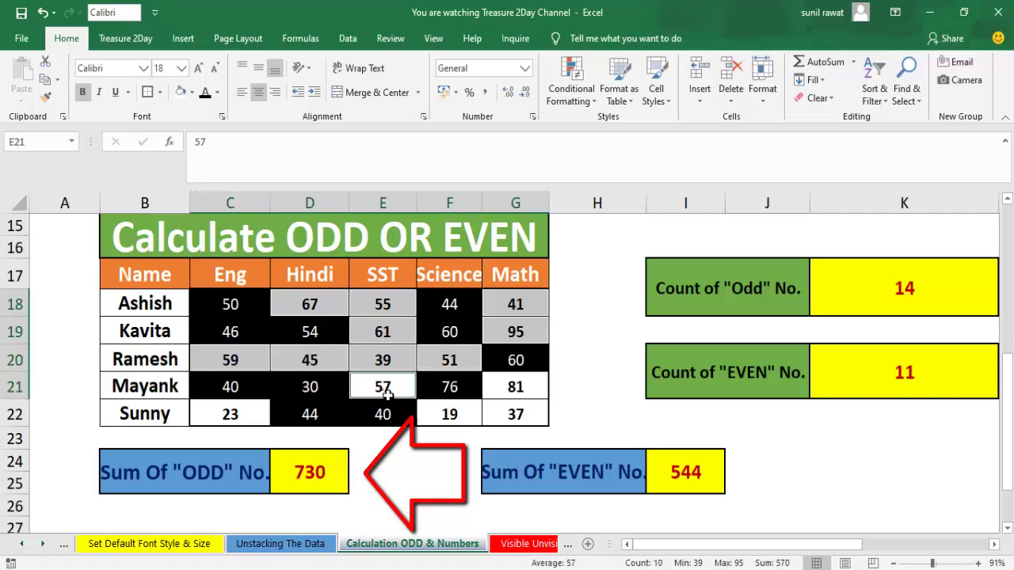
ctrl+click(506, 389)
ctrl+click(522, 422)
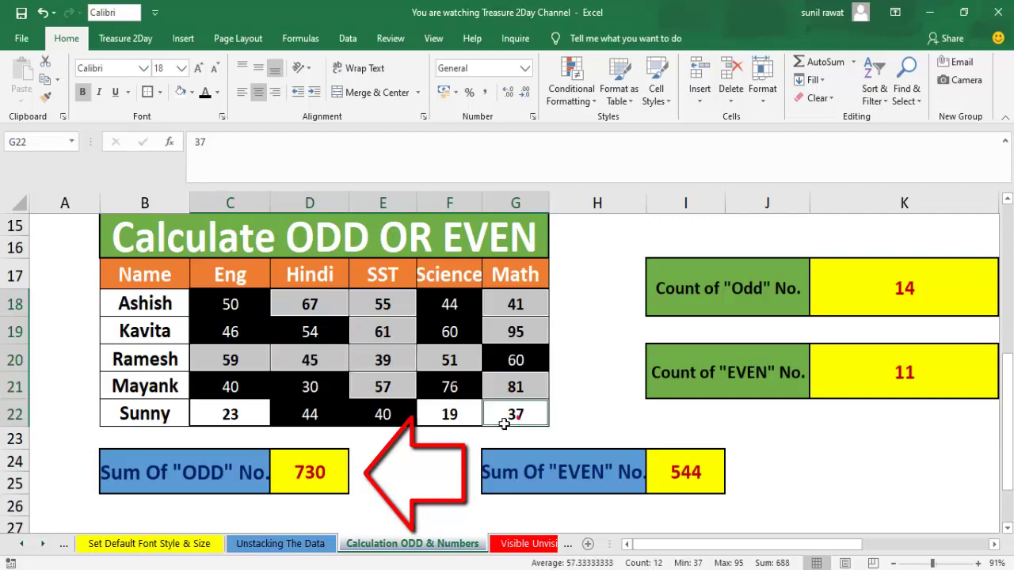
ctrl+click(464, 424)
ctrl+click(256, 419)
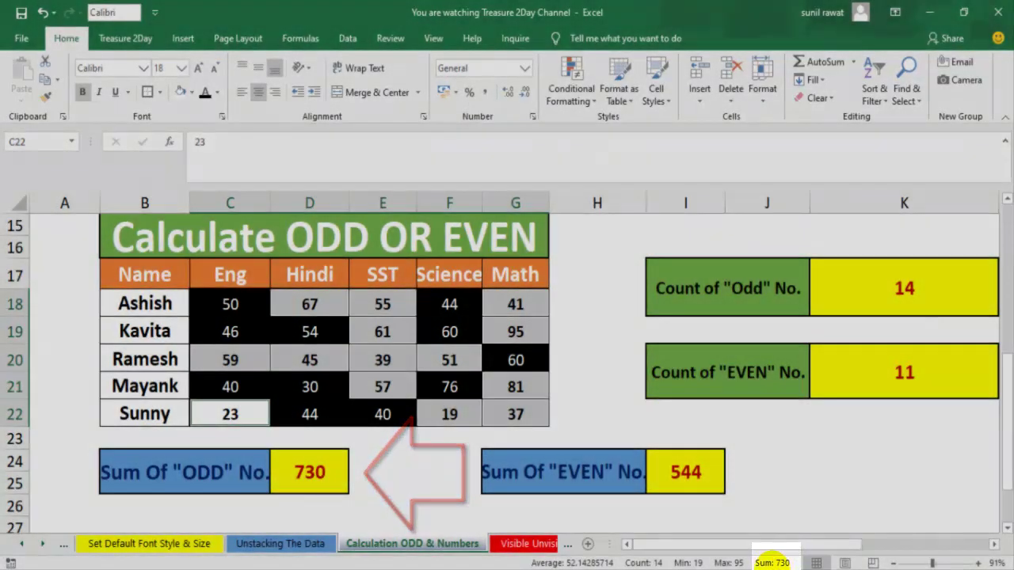
click(449, 505)
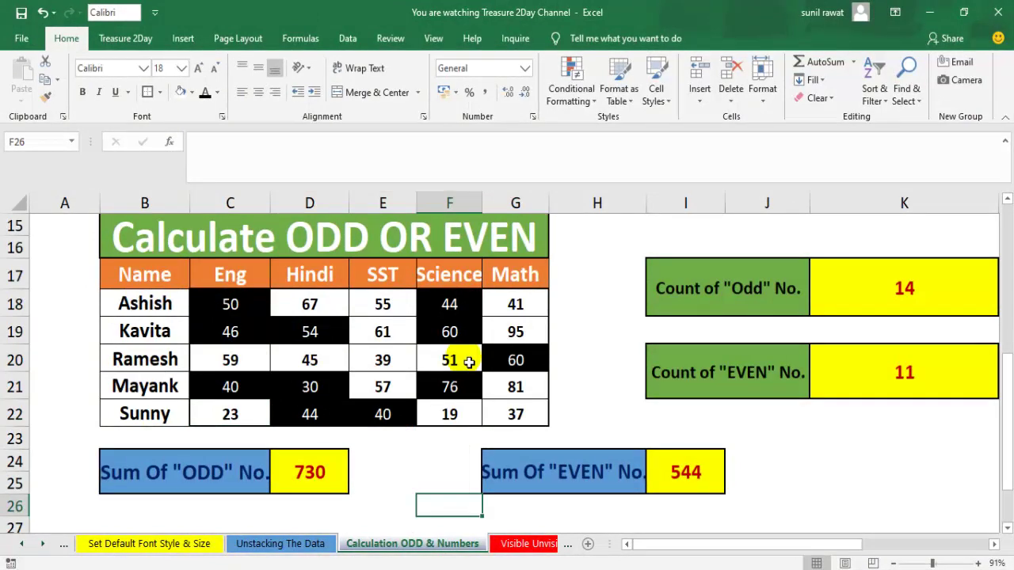
key(ctrl+Up)
key(ctrl+Up)
key(ctrl+Up)
key(ctrl+Up)
key(Left)
key(Down)
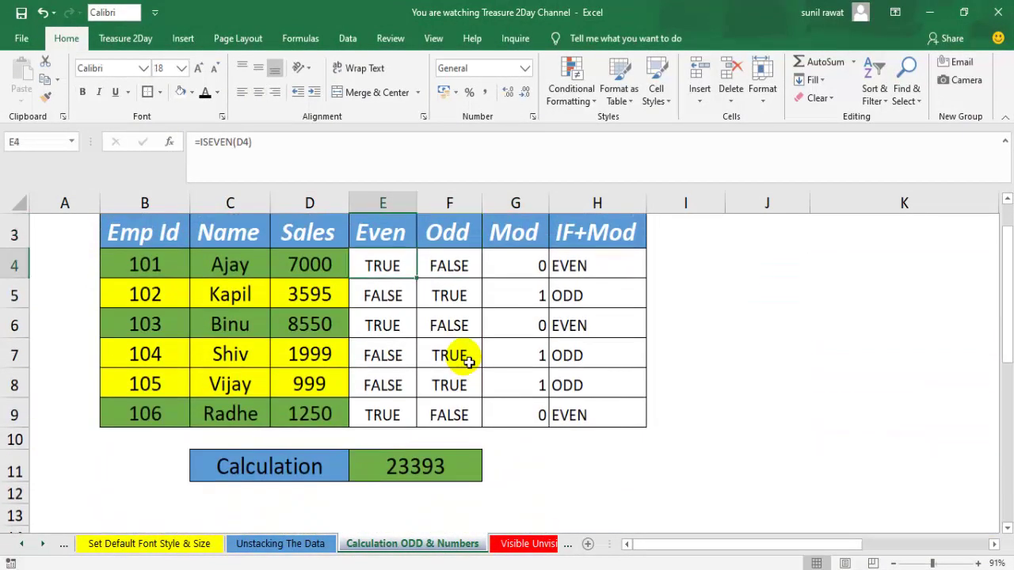
key(Right)
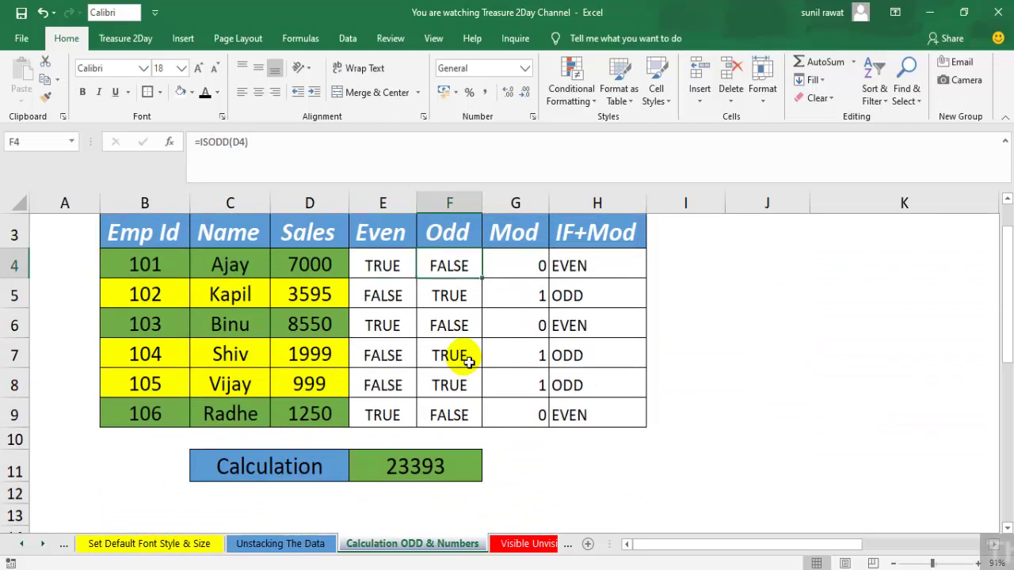
key(Left)
key(Right)
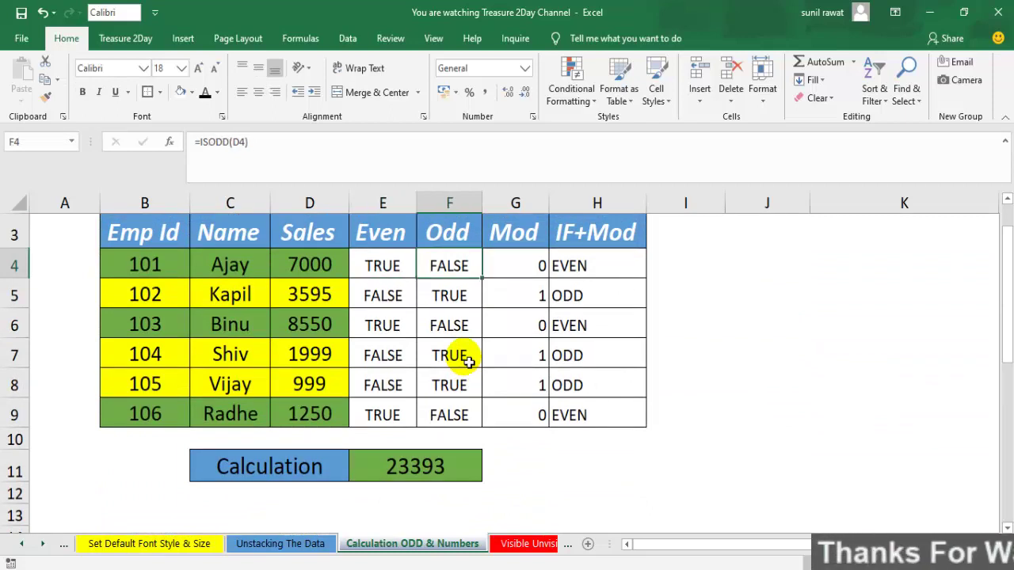
key(Right)
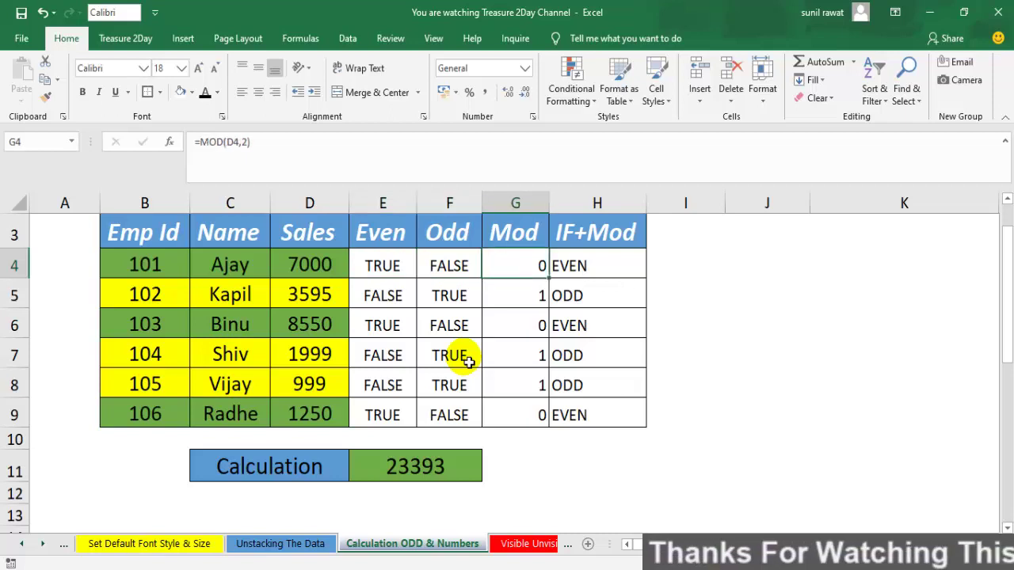
key(Up)
key(Down)
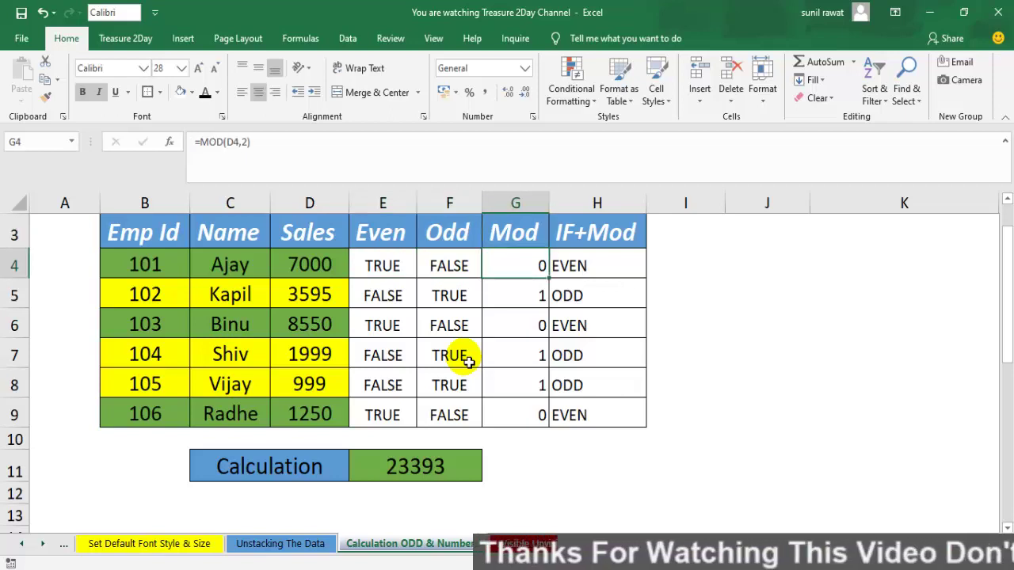
key(Right)
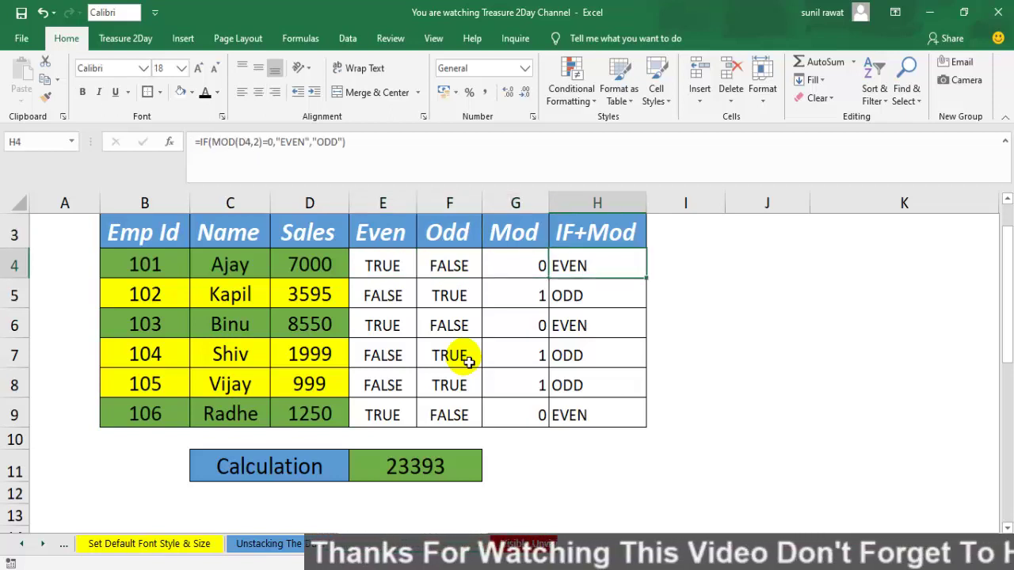
key(Up)
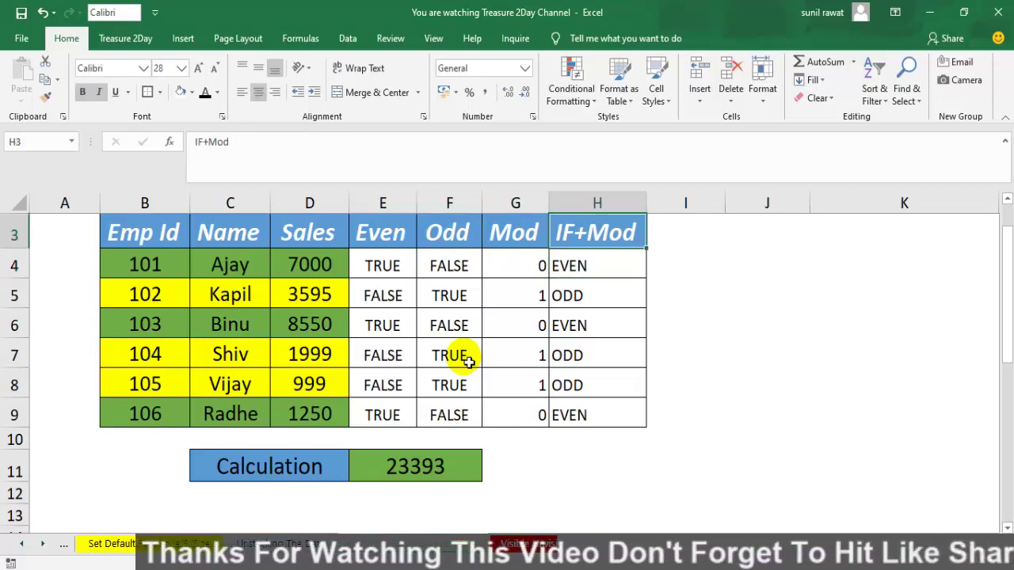
key(Down)
key(Left)
key(Left)
key(Down)
key(Down)
key(Down)
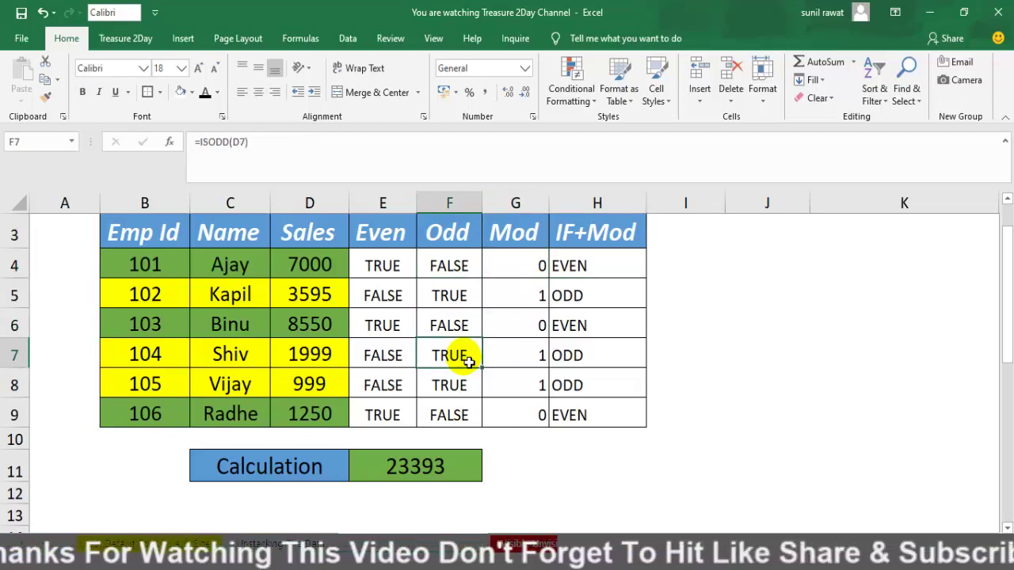
key(Down)
key(Down)
key(Down)
key(Down)
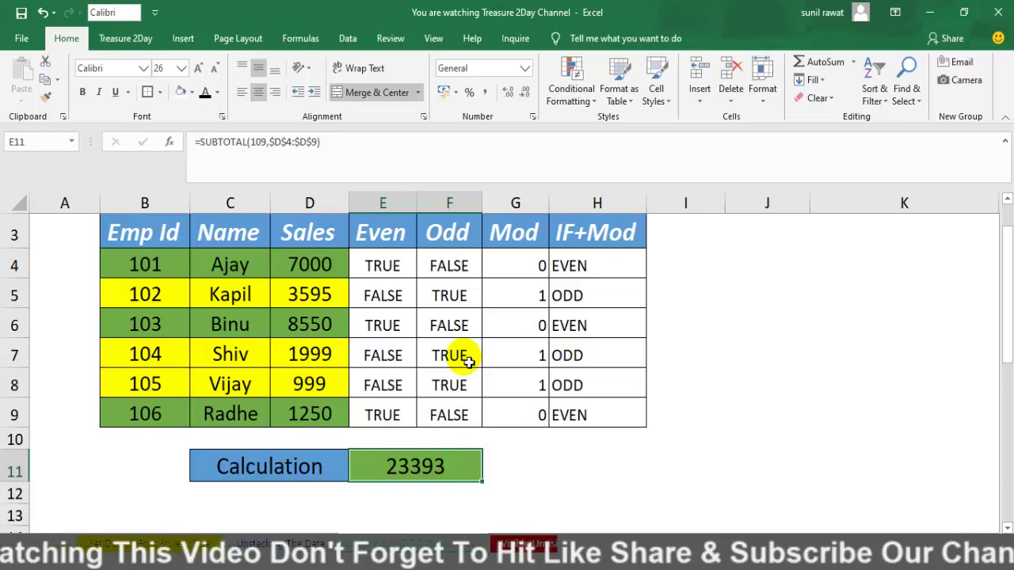
key(Down)
key(Down)
key(Down)
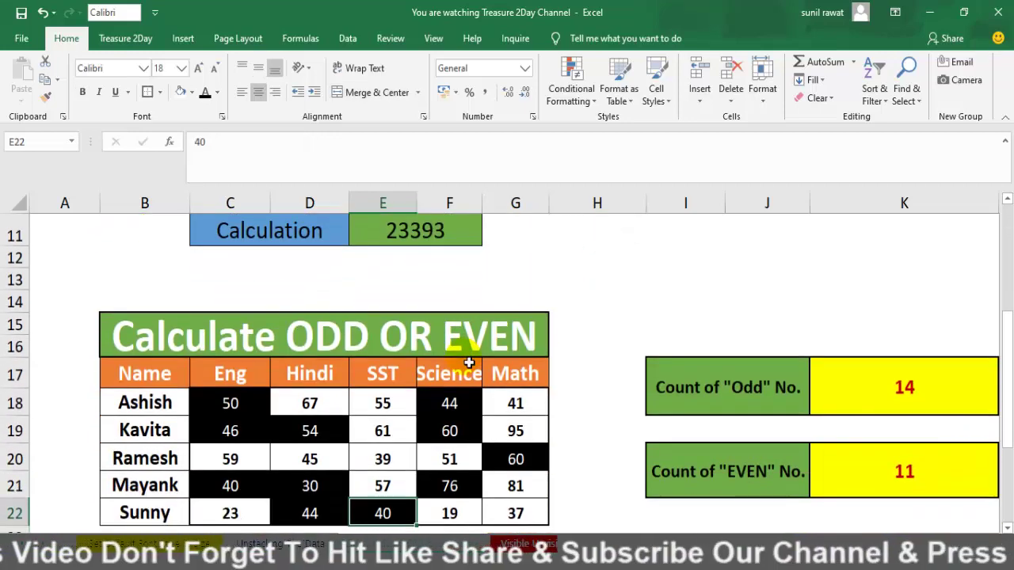
key(Right)
key(Right)
key(Right)
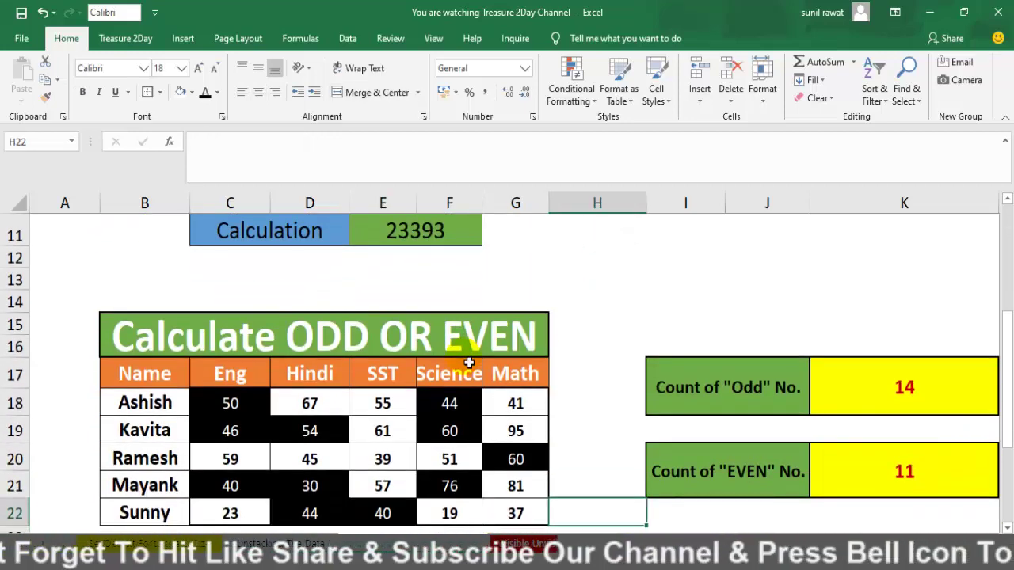
key(Right)
key(Up)
key(Up)
key(Up)
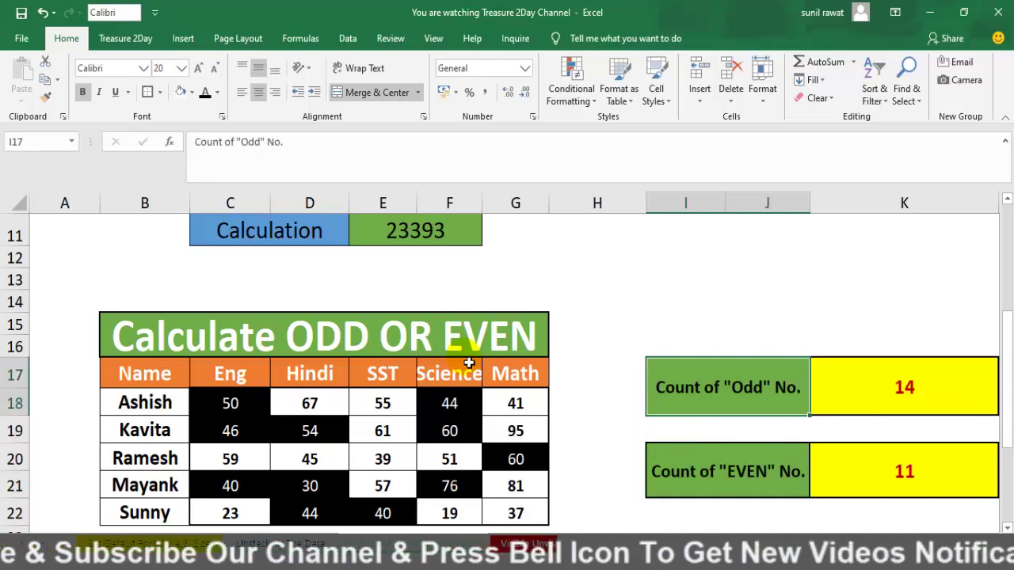
key(Down)
key(Down)
key(Down)
key(Down)
key(Down)
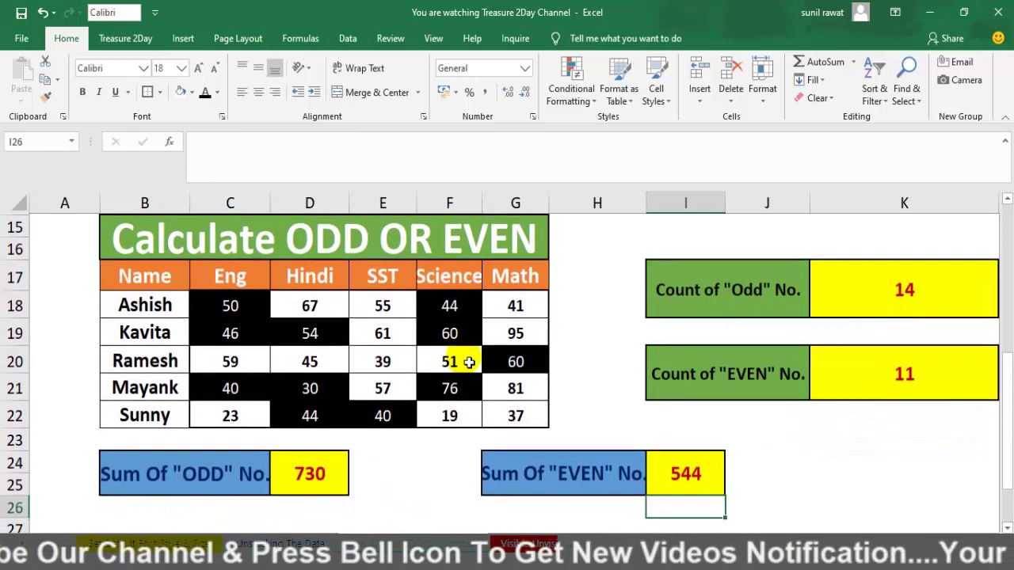
key(Left)
key(Left)
key(Left)
key(Left)
key(Up)
key(Up)
key(Left)
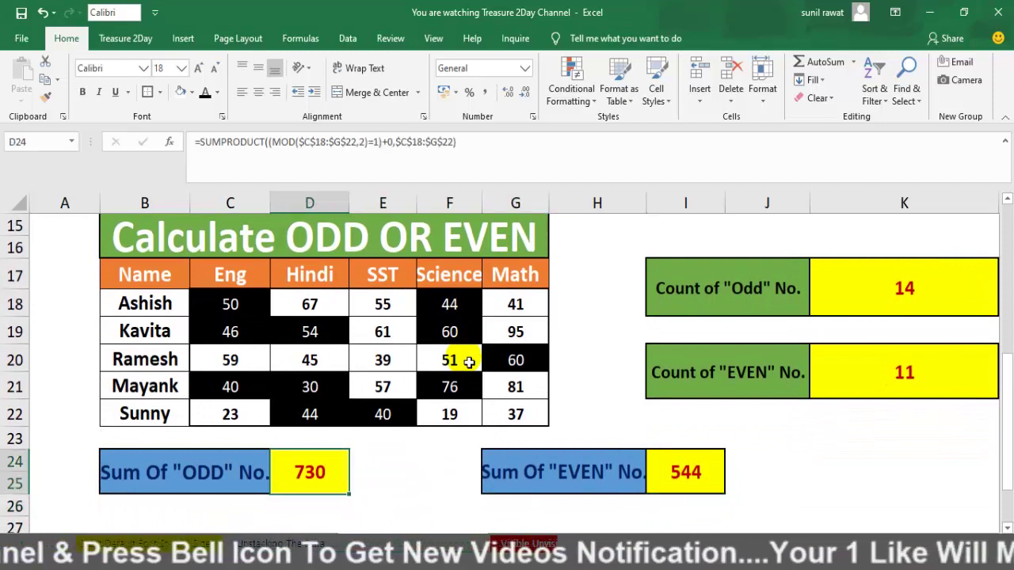